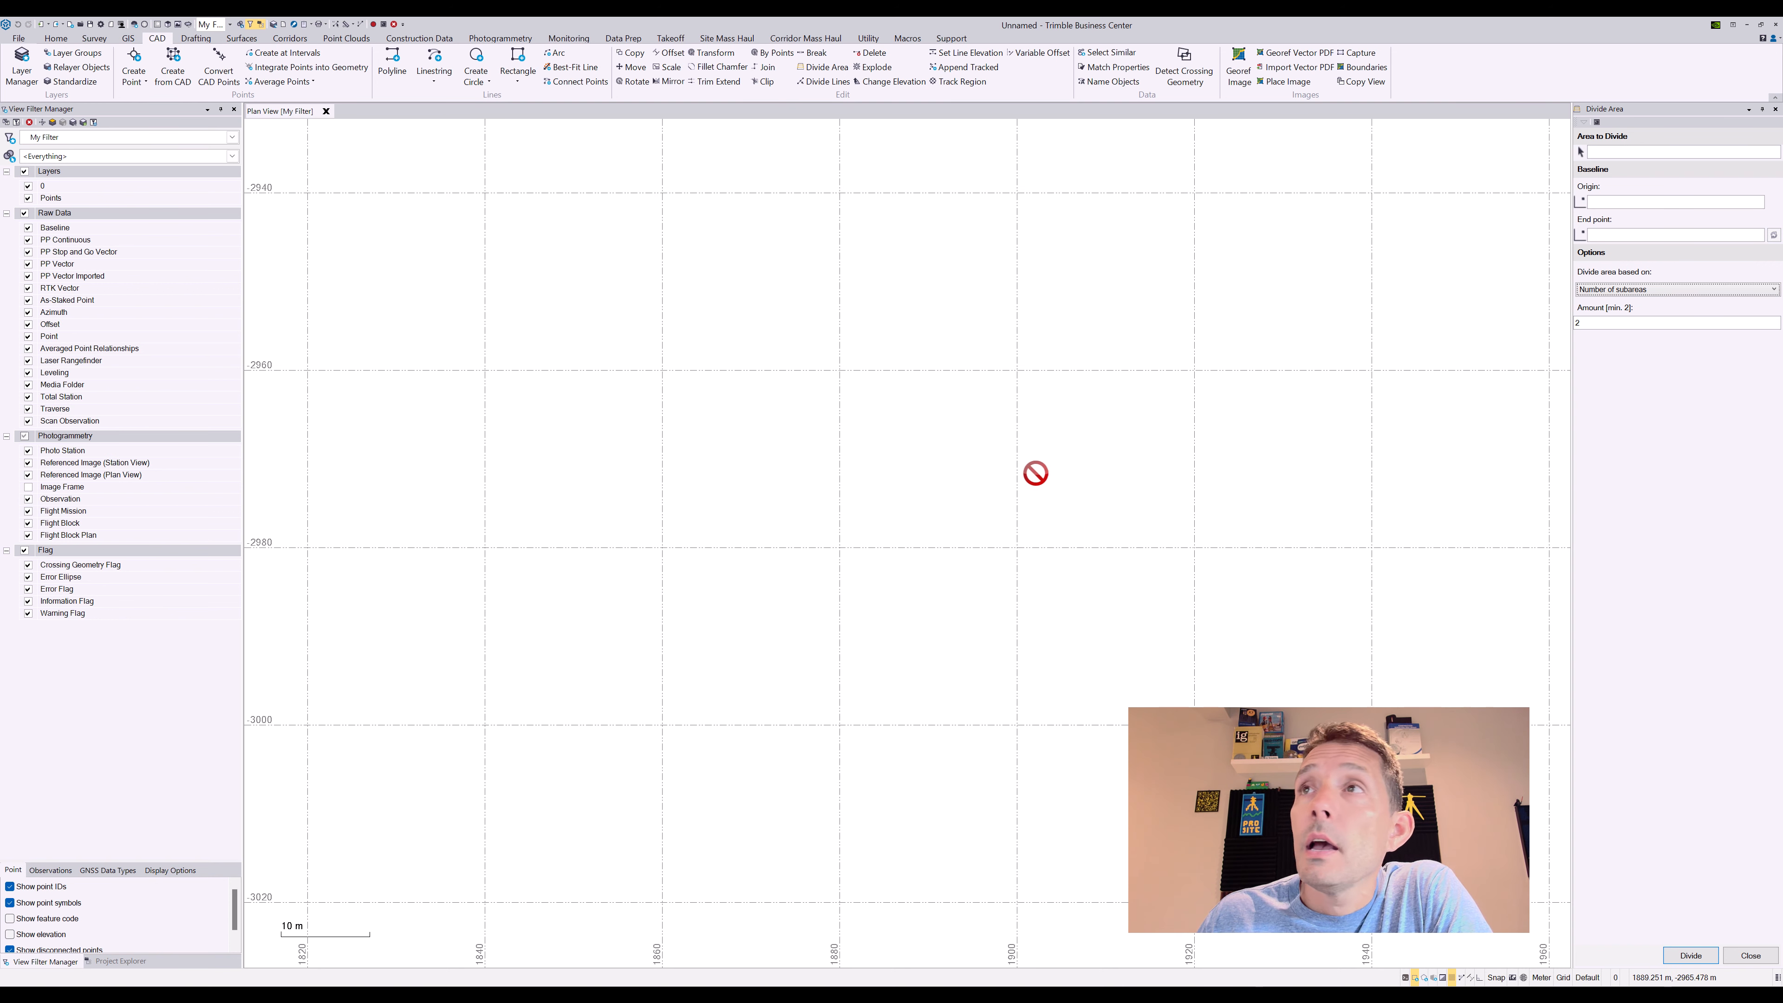
# Start a new polyline with 'Automatically close by connecting ends' set to Always
pyautogui.scroll(1, 804, 507)
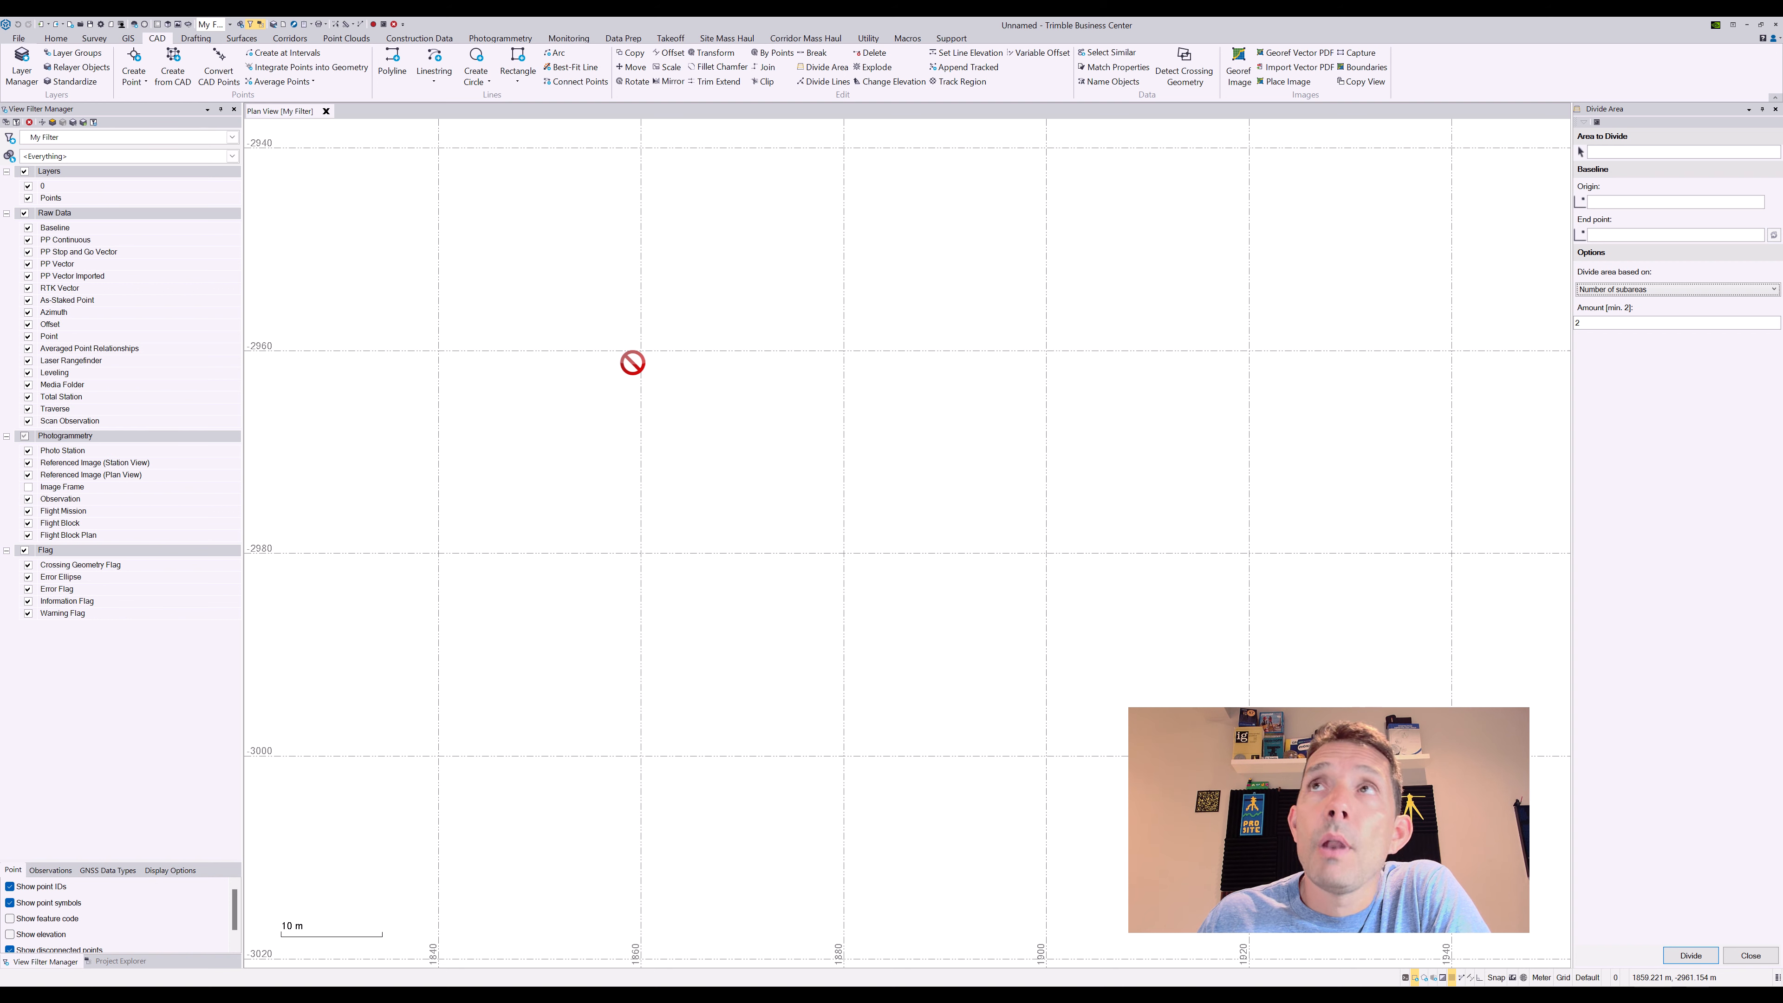
pyautogui.click(394, 64)
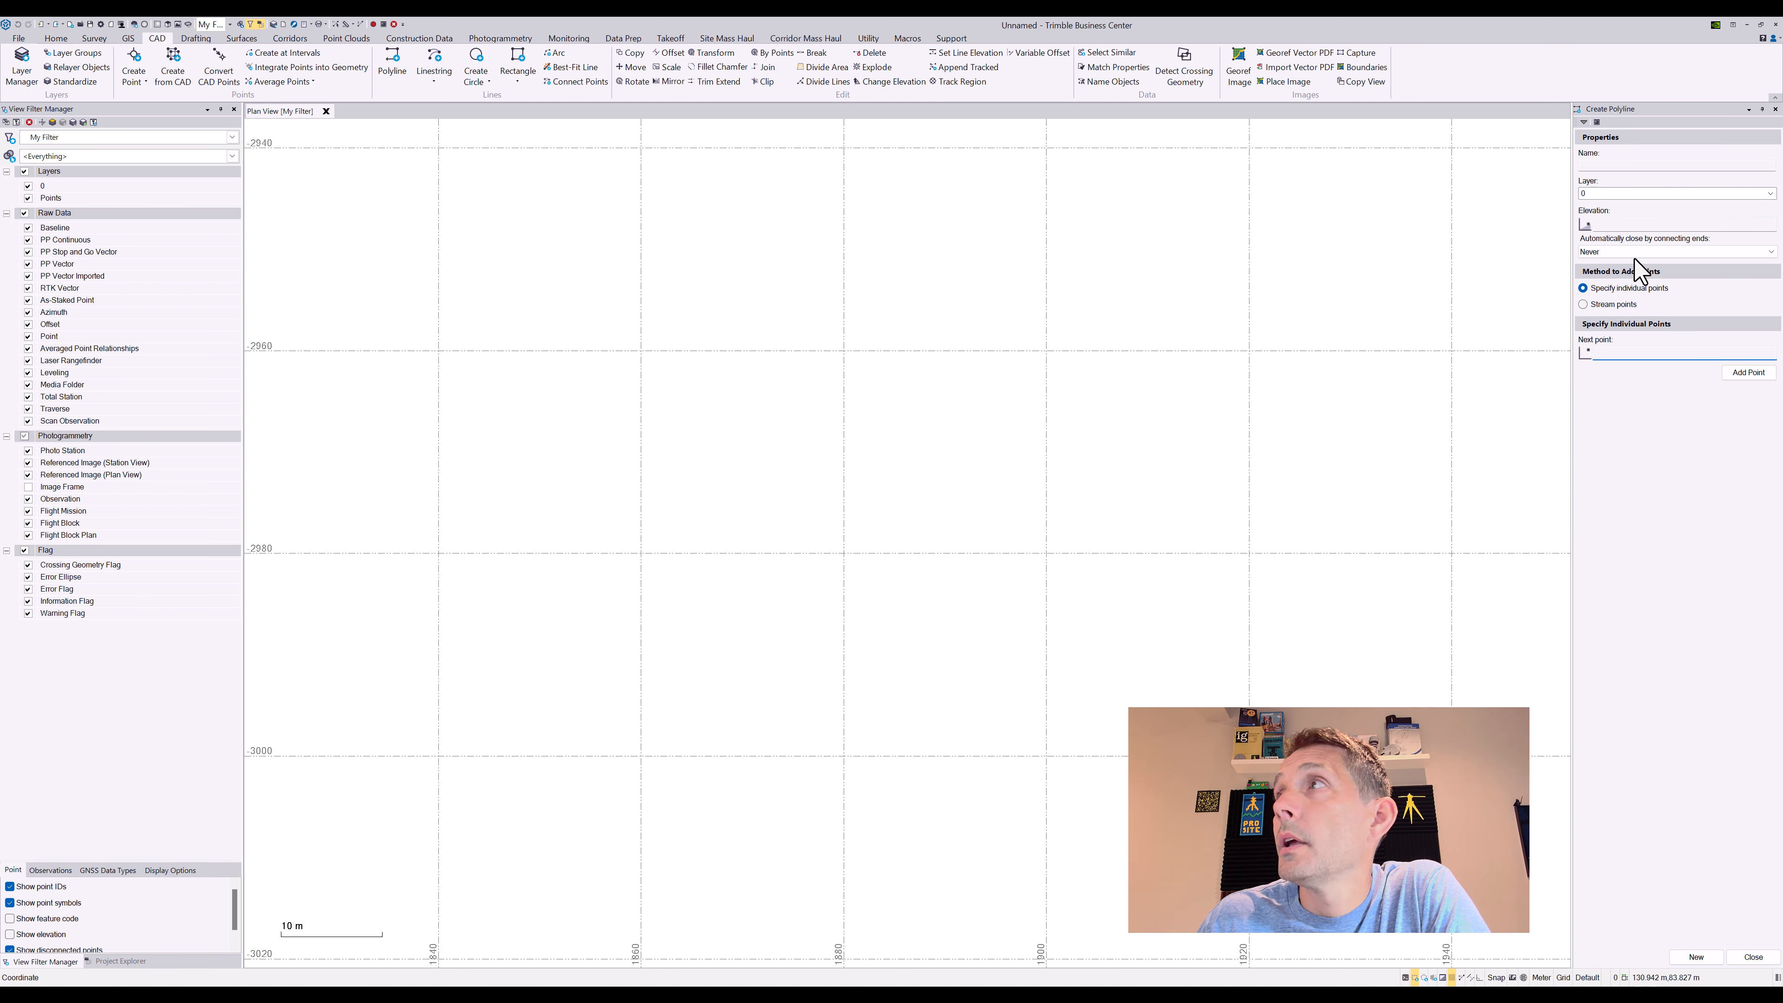
pyautogui.click(1611, 252)
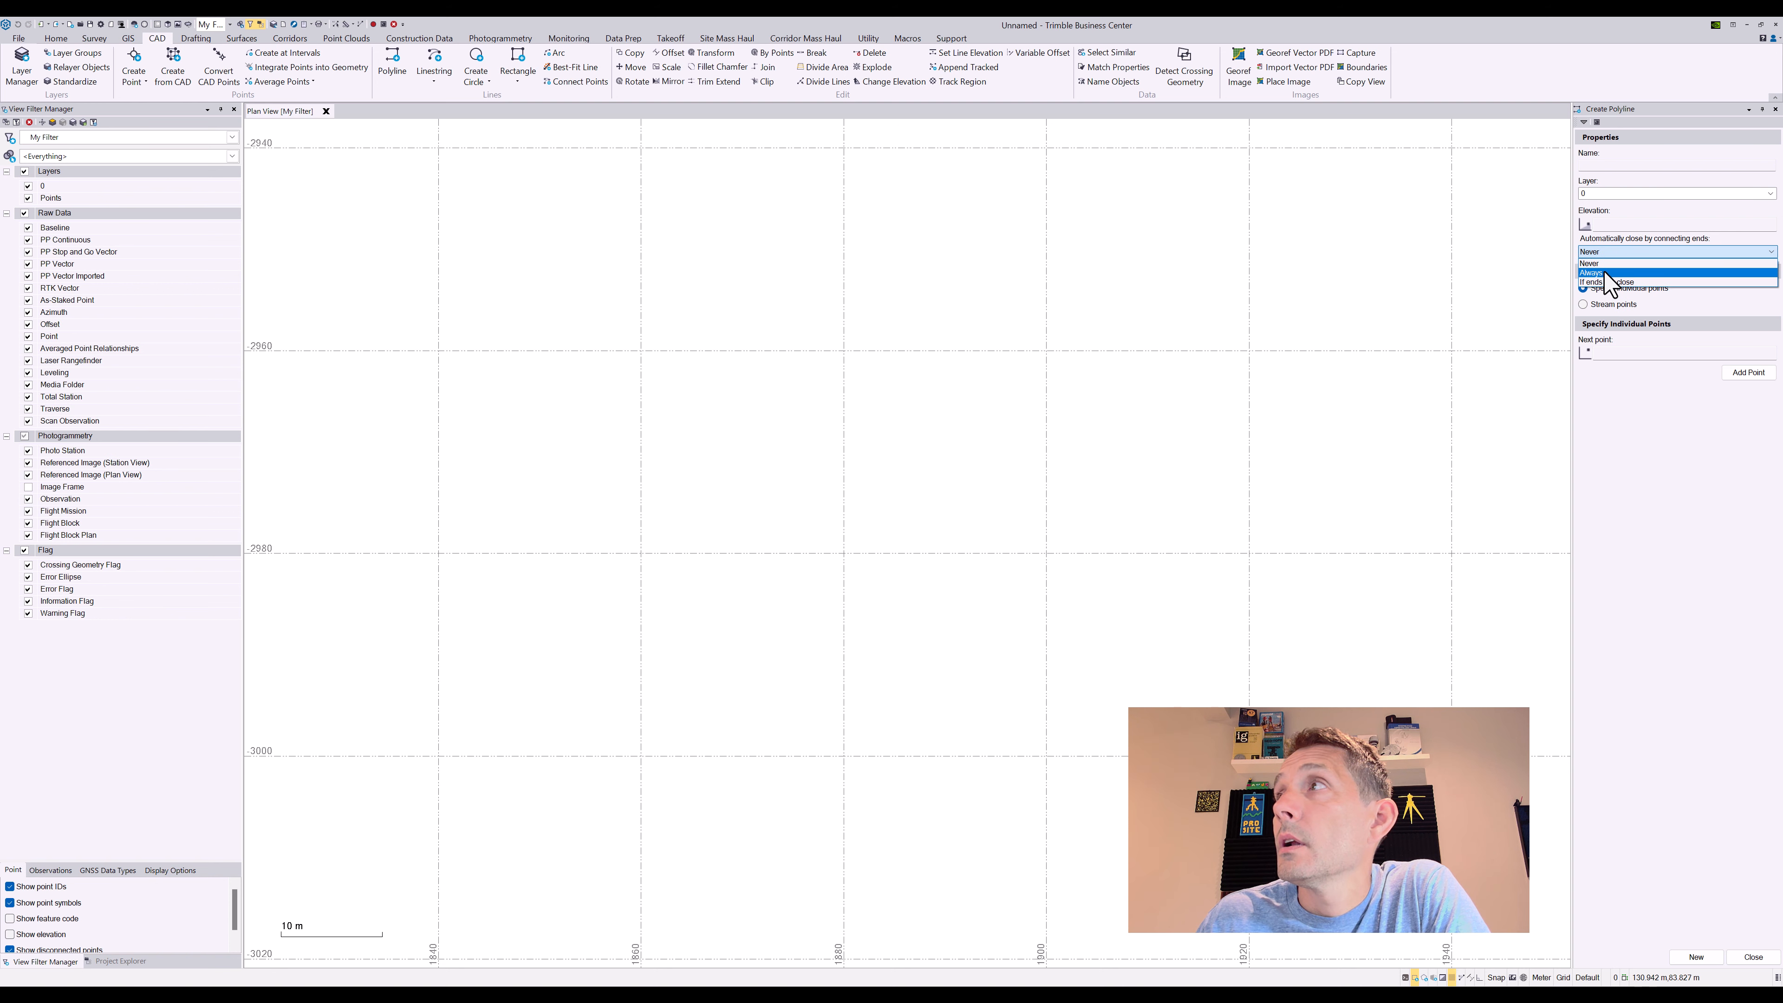
pyautogui.click(1606, 273)
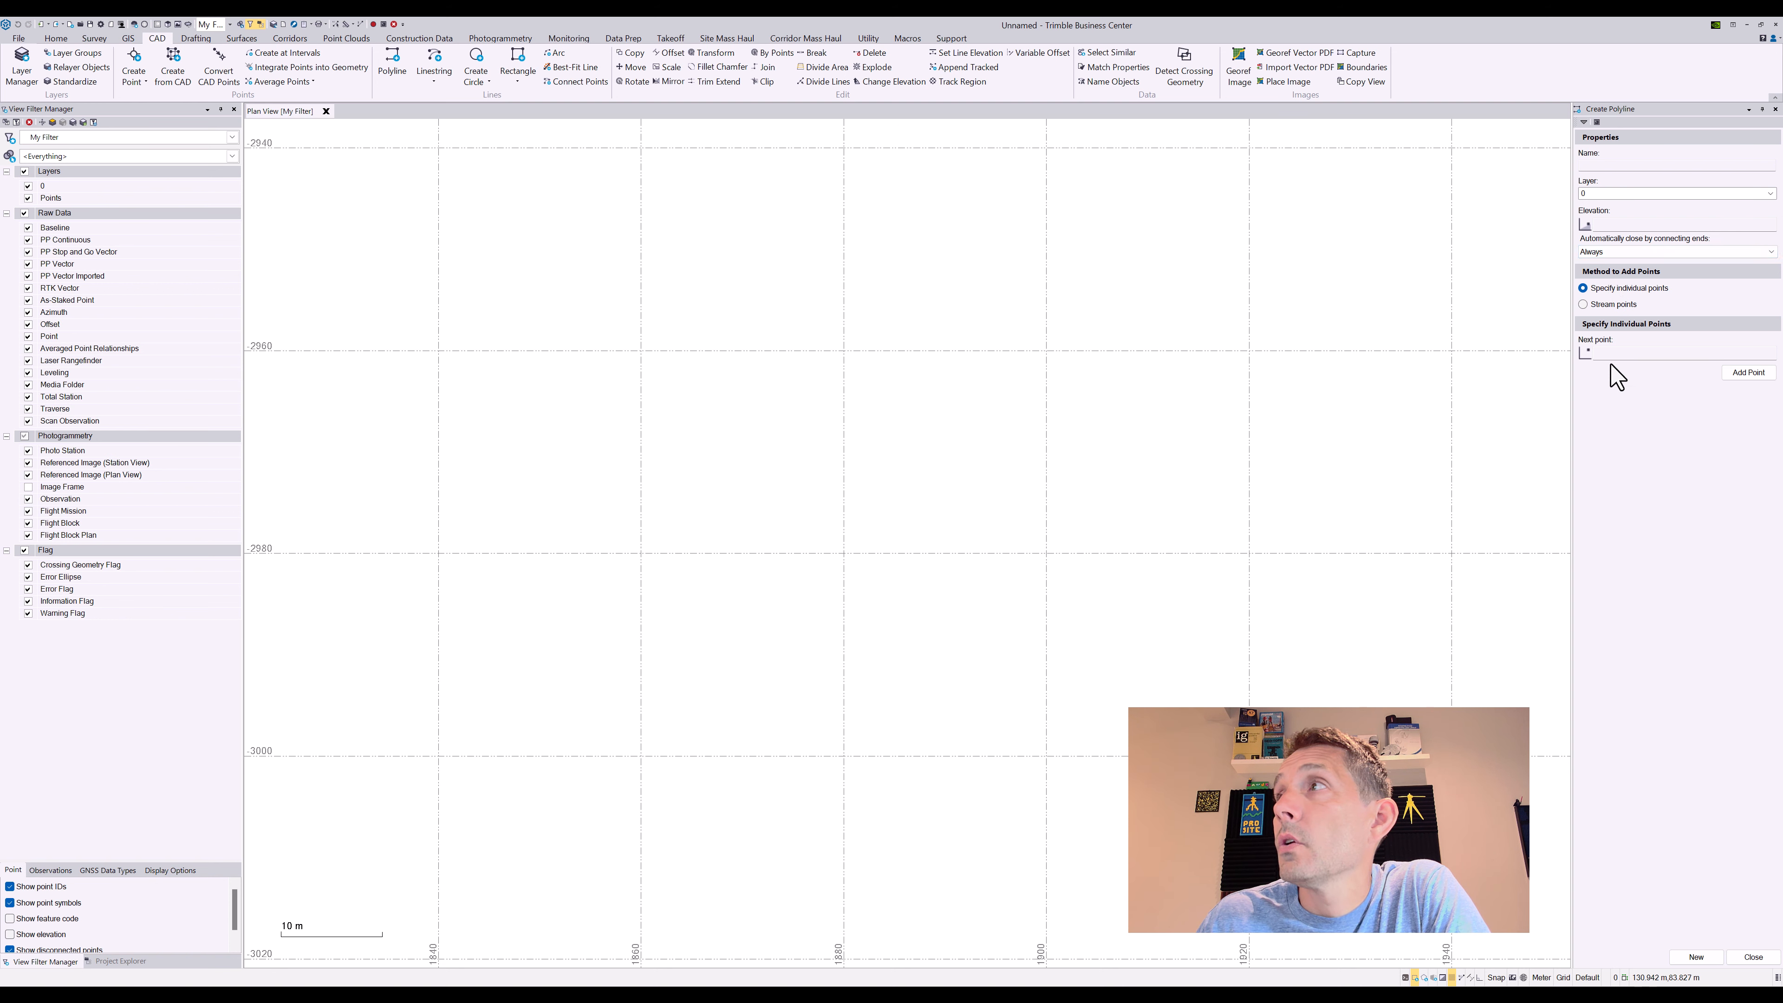
# Place the polygon's vertices around the plan view so it closes itself automatically
pyautogui.click(721, 399)
pyautogui.click(564, 505)
pyautogui.click(562, 739)
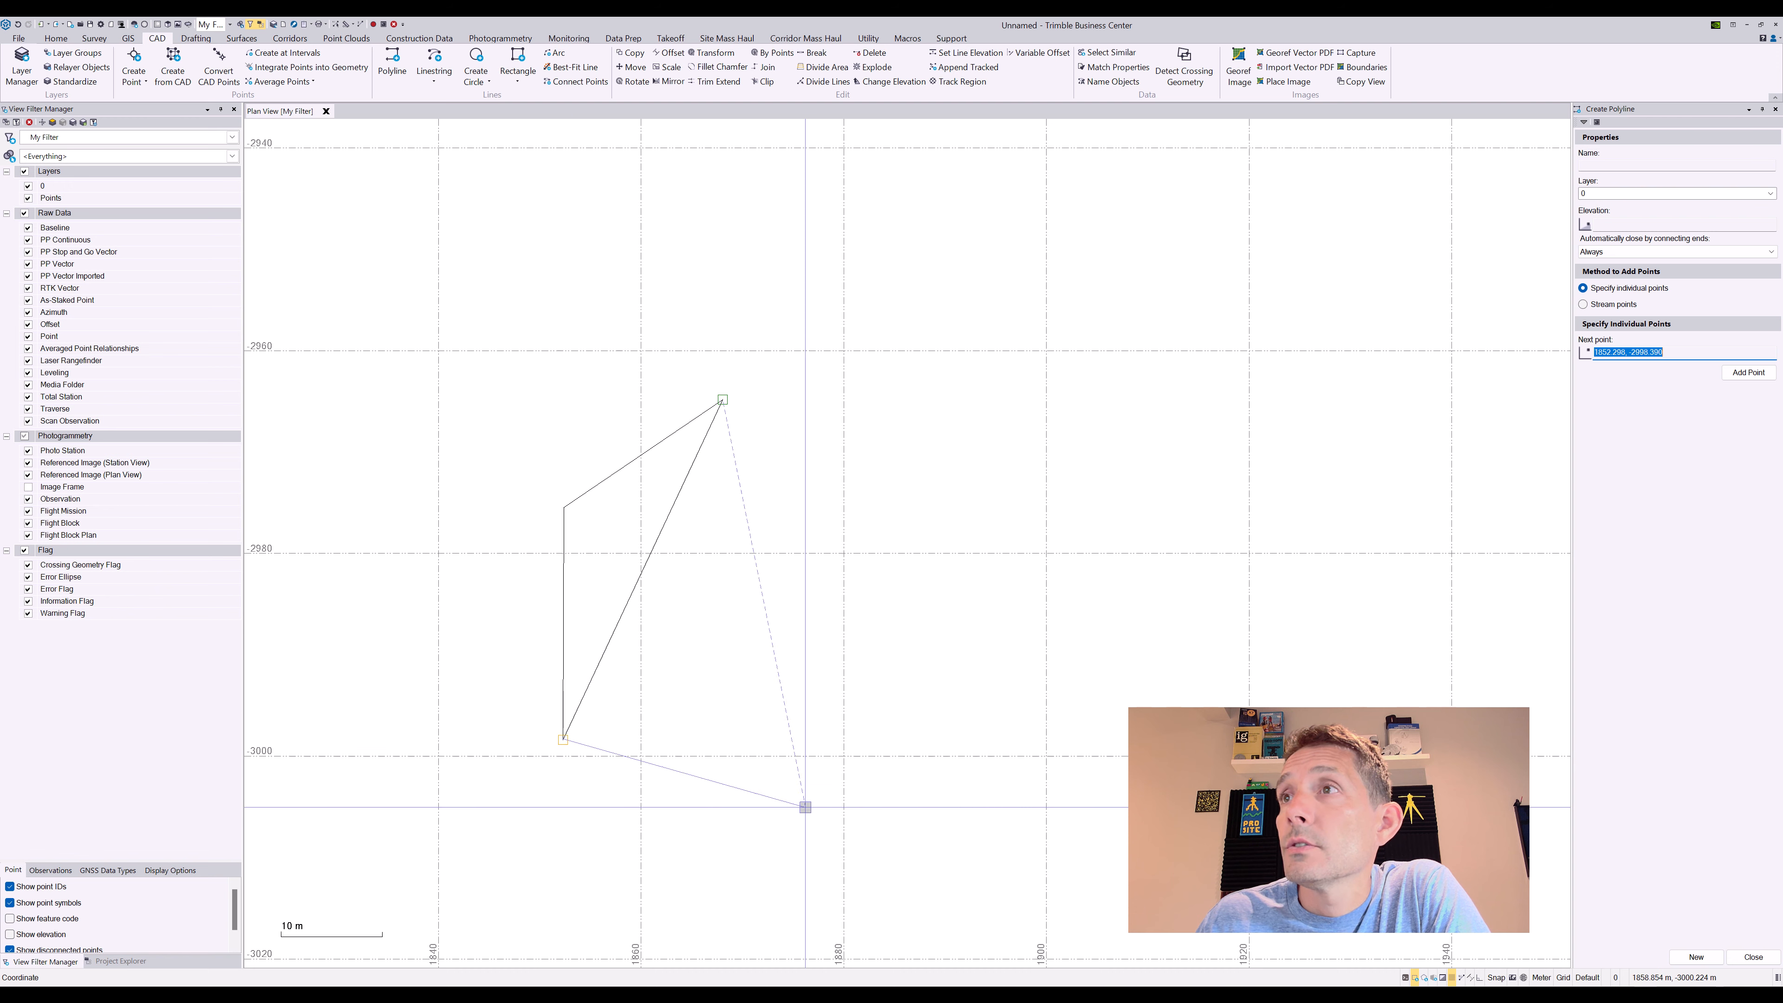
pyautogui.click(933, 827)
pyautogui.click(1055, 703)
pyautogui.click(1119, 377)
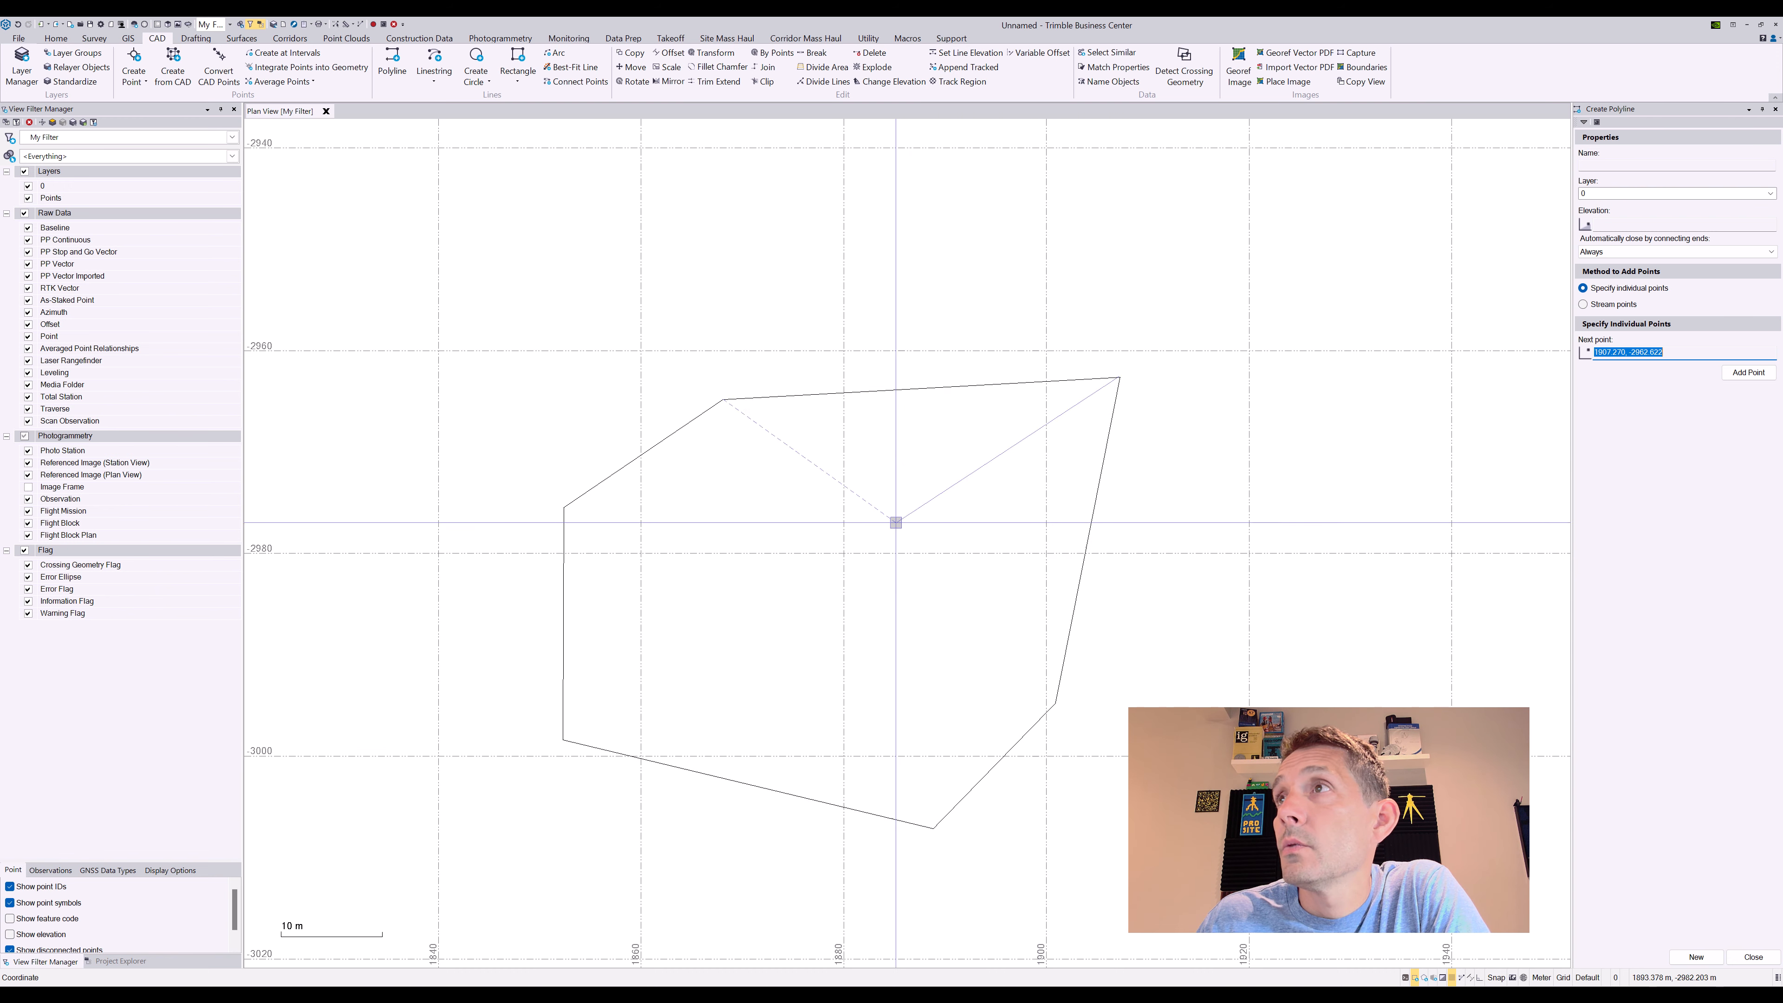
pyautogui.click(909, 274)
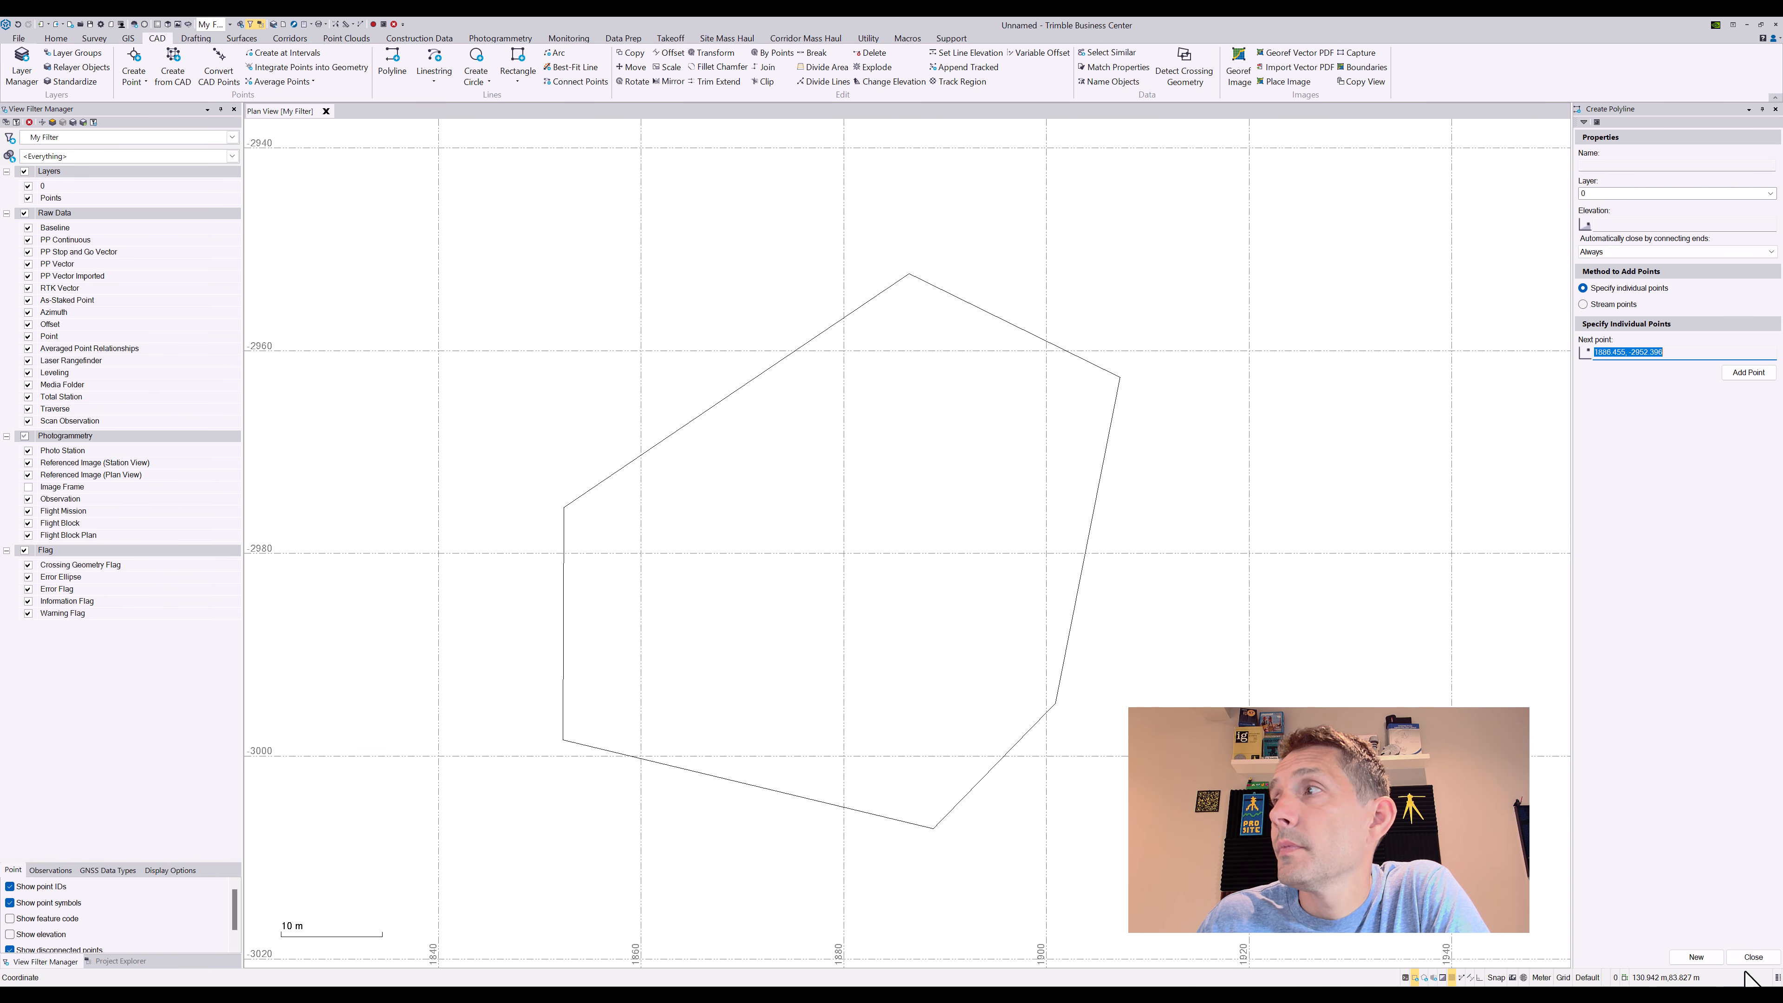
# Close the Create Polyline panel and return to the Divide Area's Area to Divide field
pyautogui.click(1752, 956)
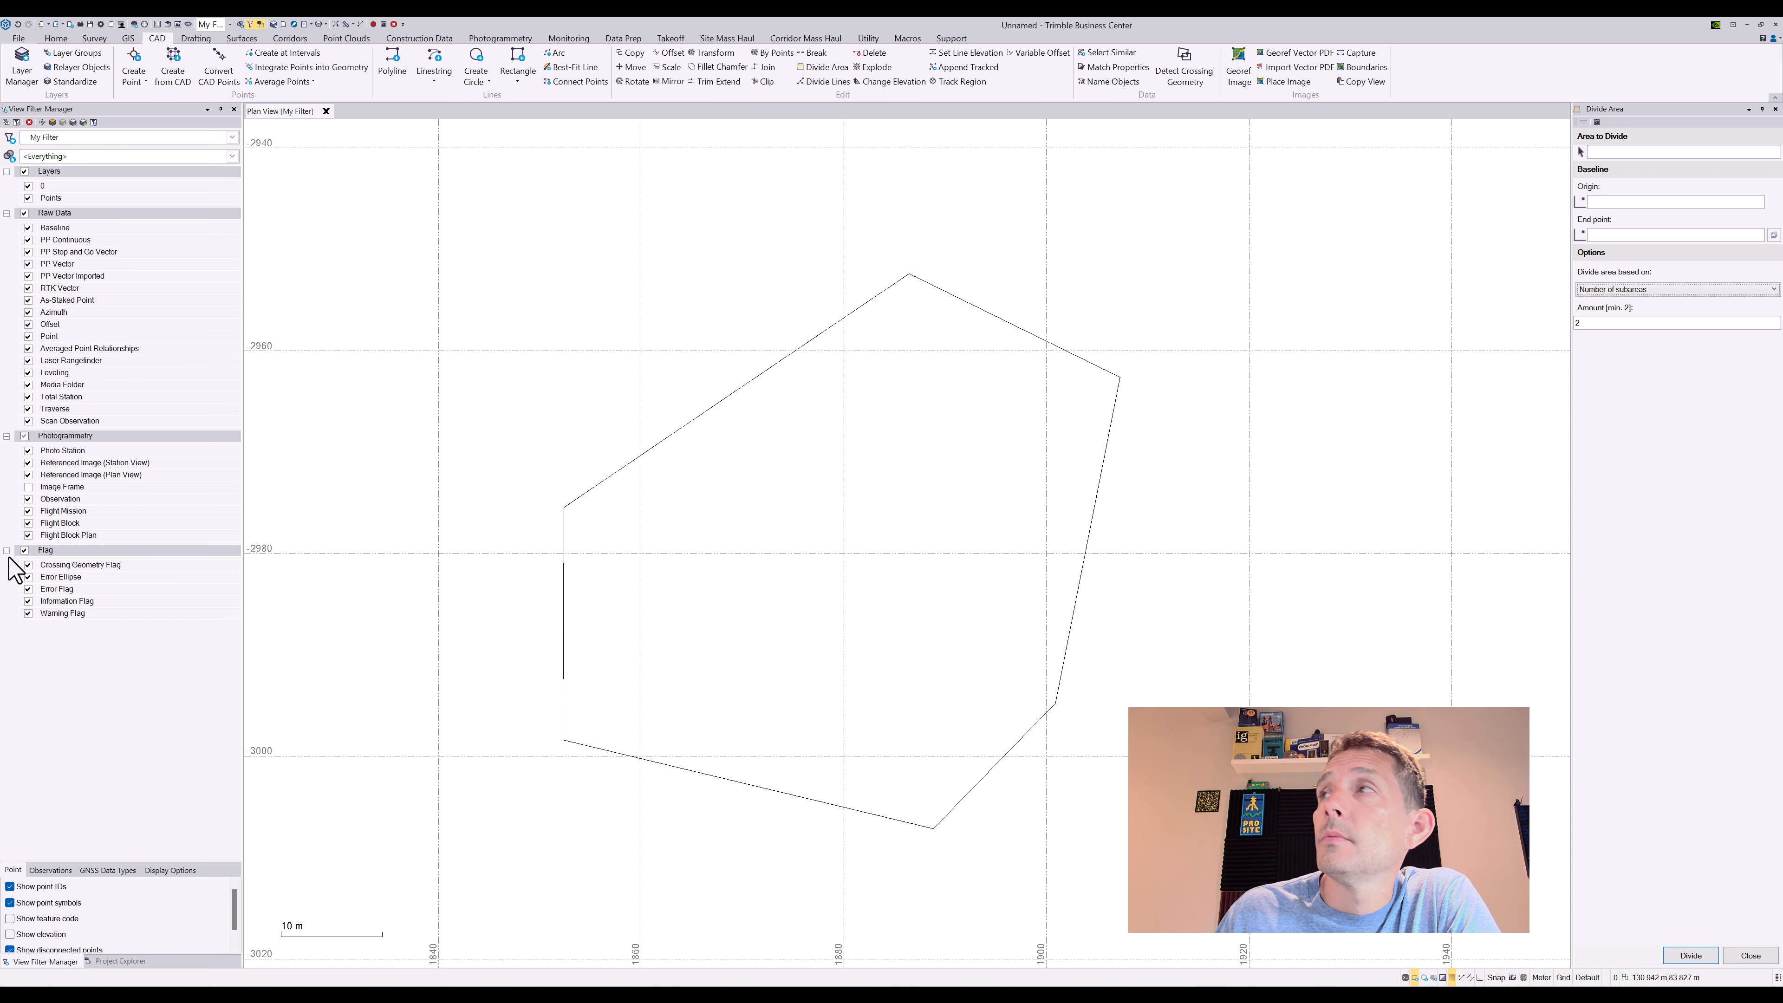
pyautogui.click(1633, 152)
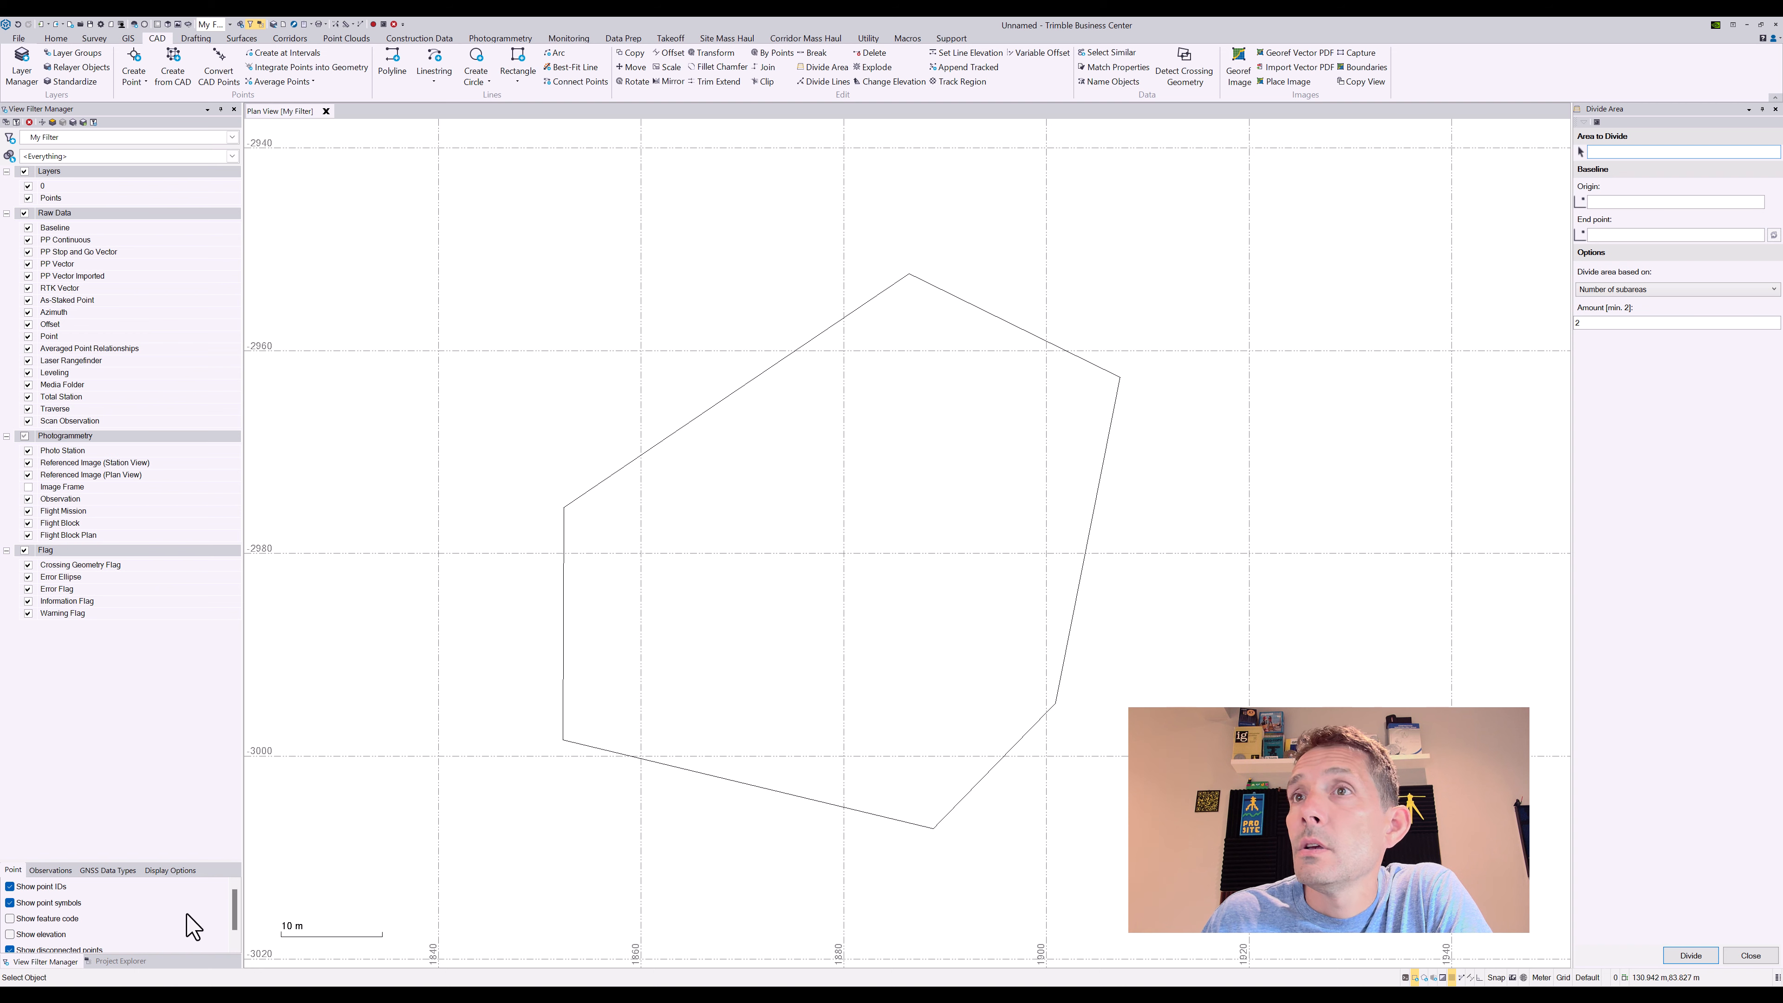
# Edit and close the polygon, then pick it to divide with the top-right edge as baseline
pyautogui.click(737, 390)
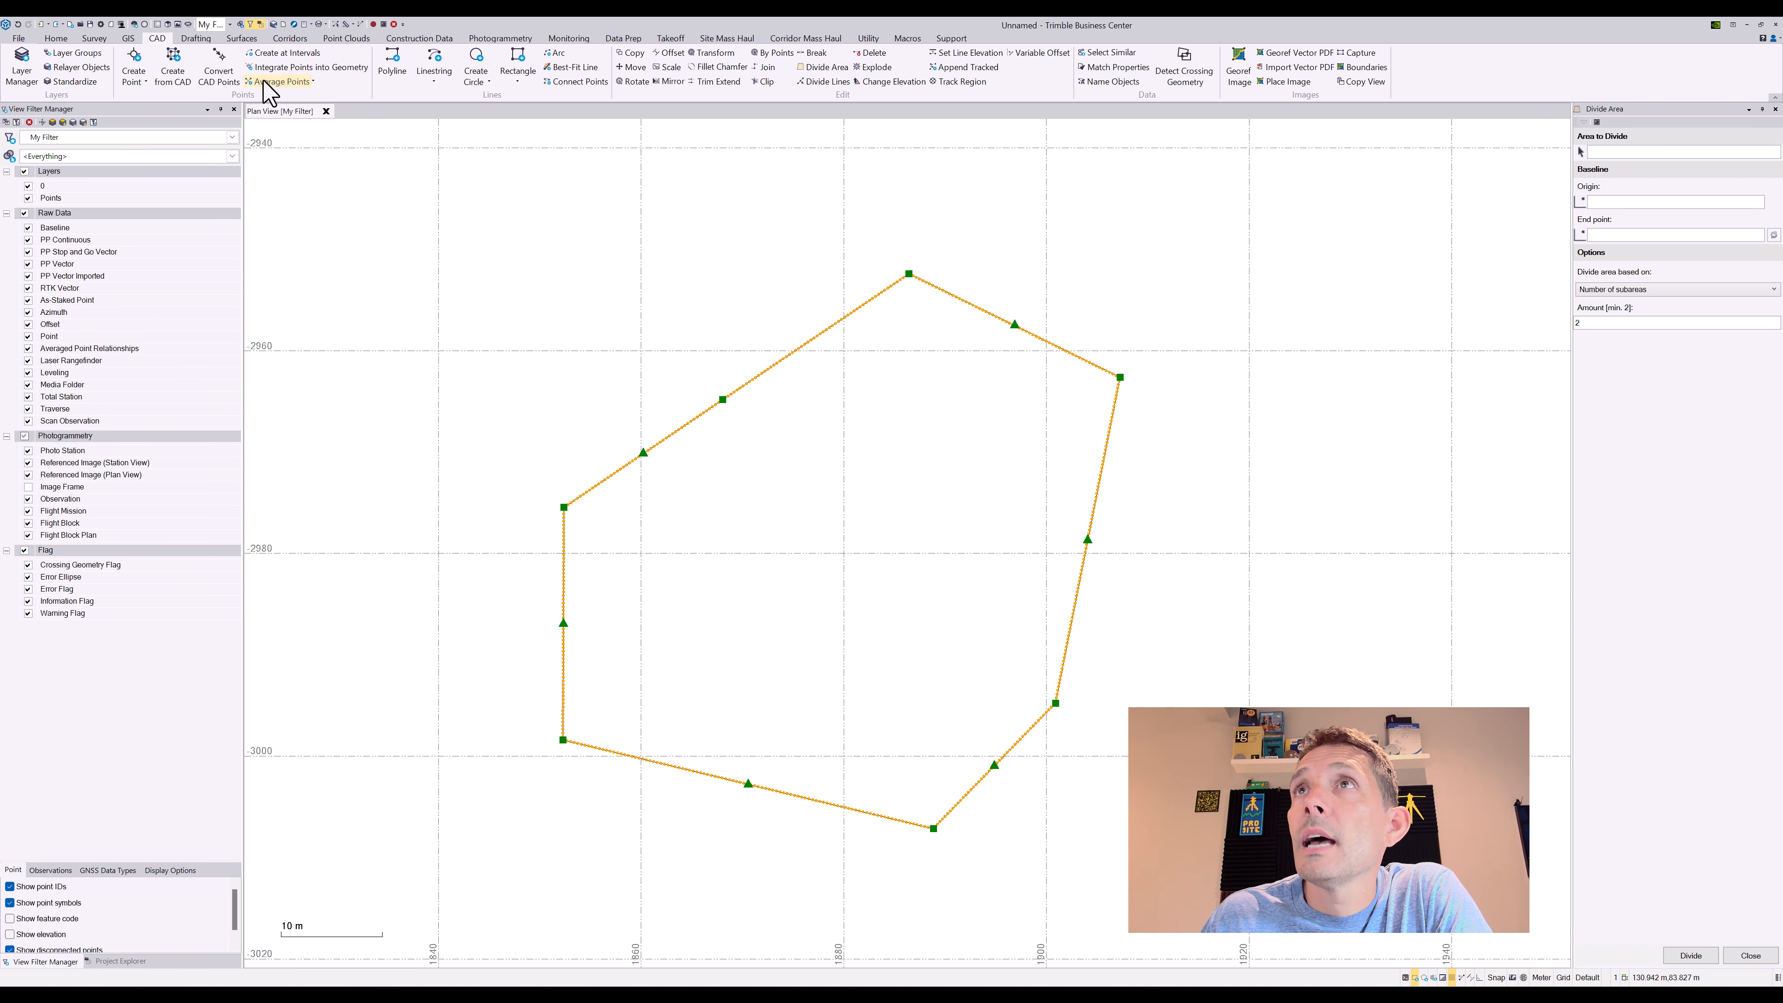
pyautogui.rightClick(653, 341)
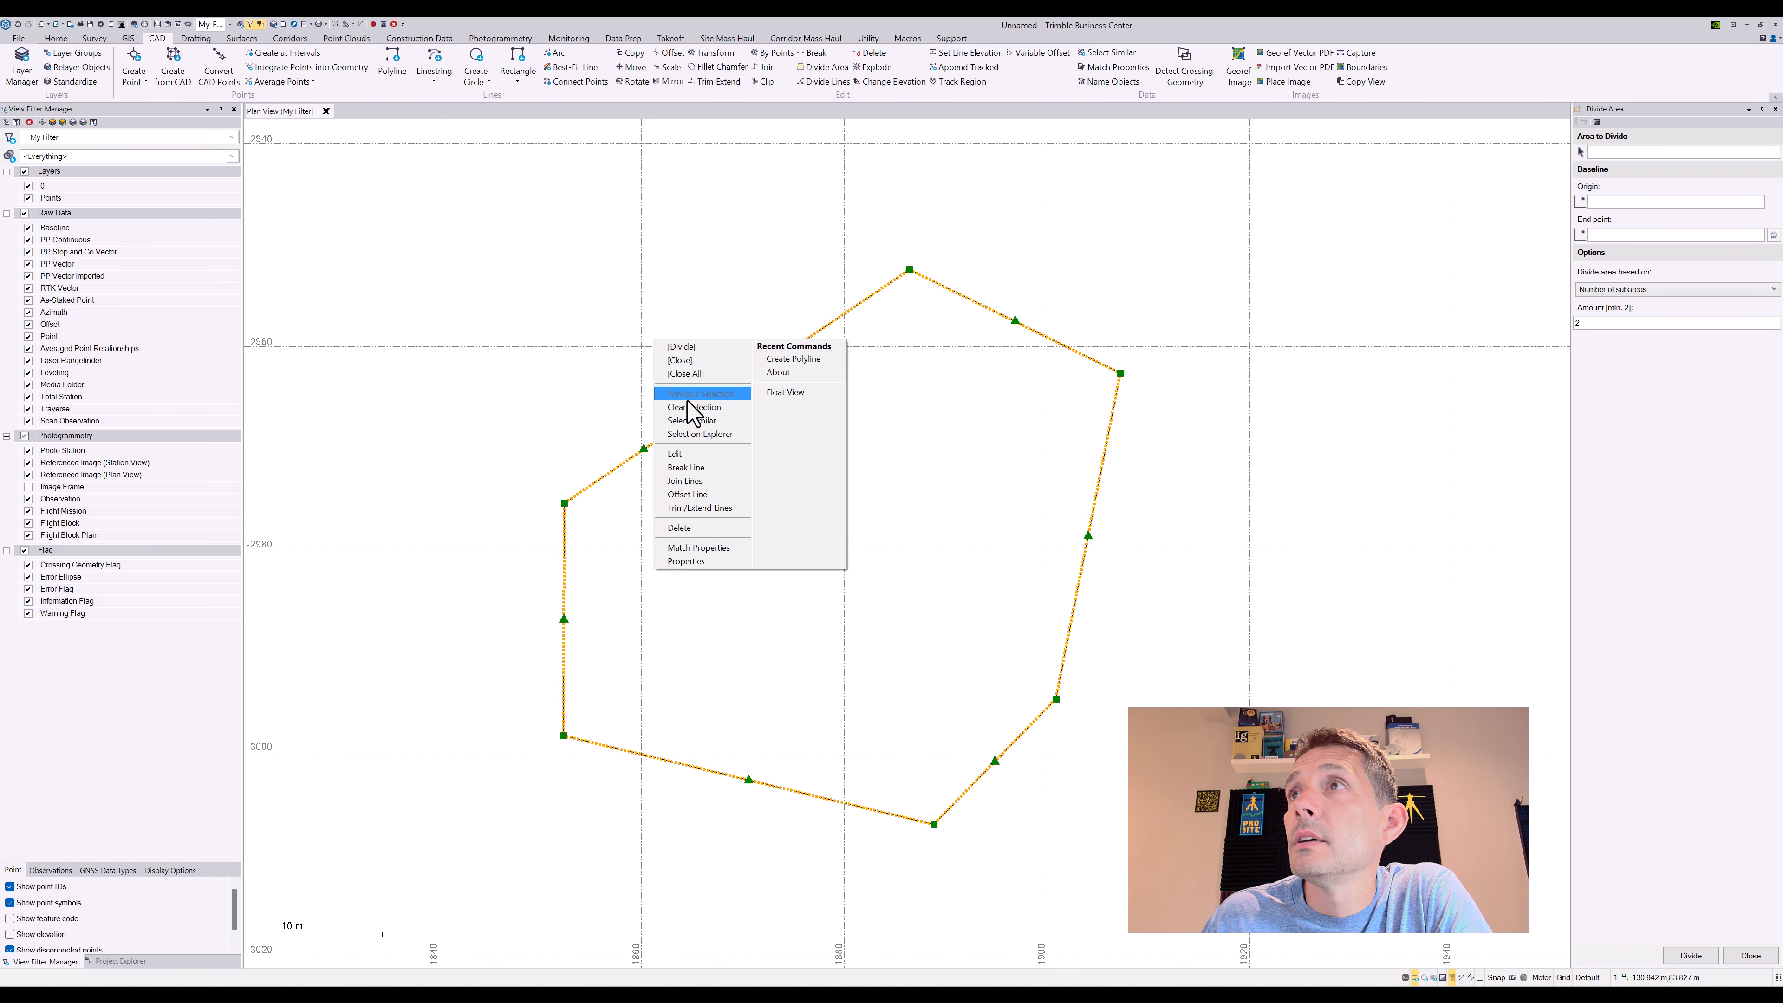
pyautogui.click(677, 455)
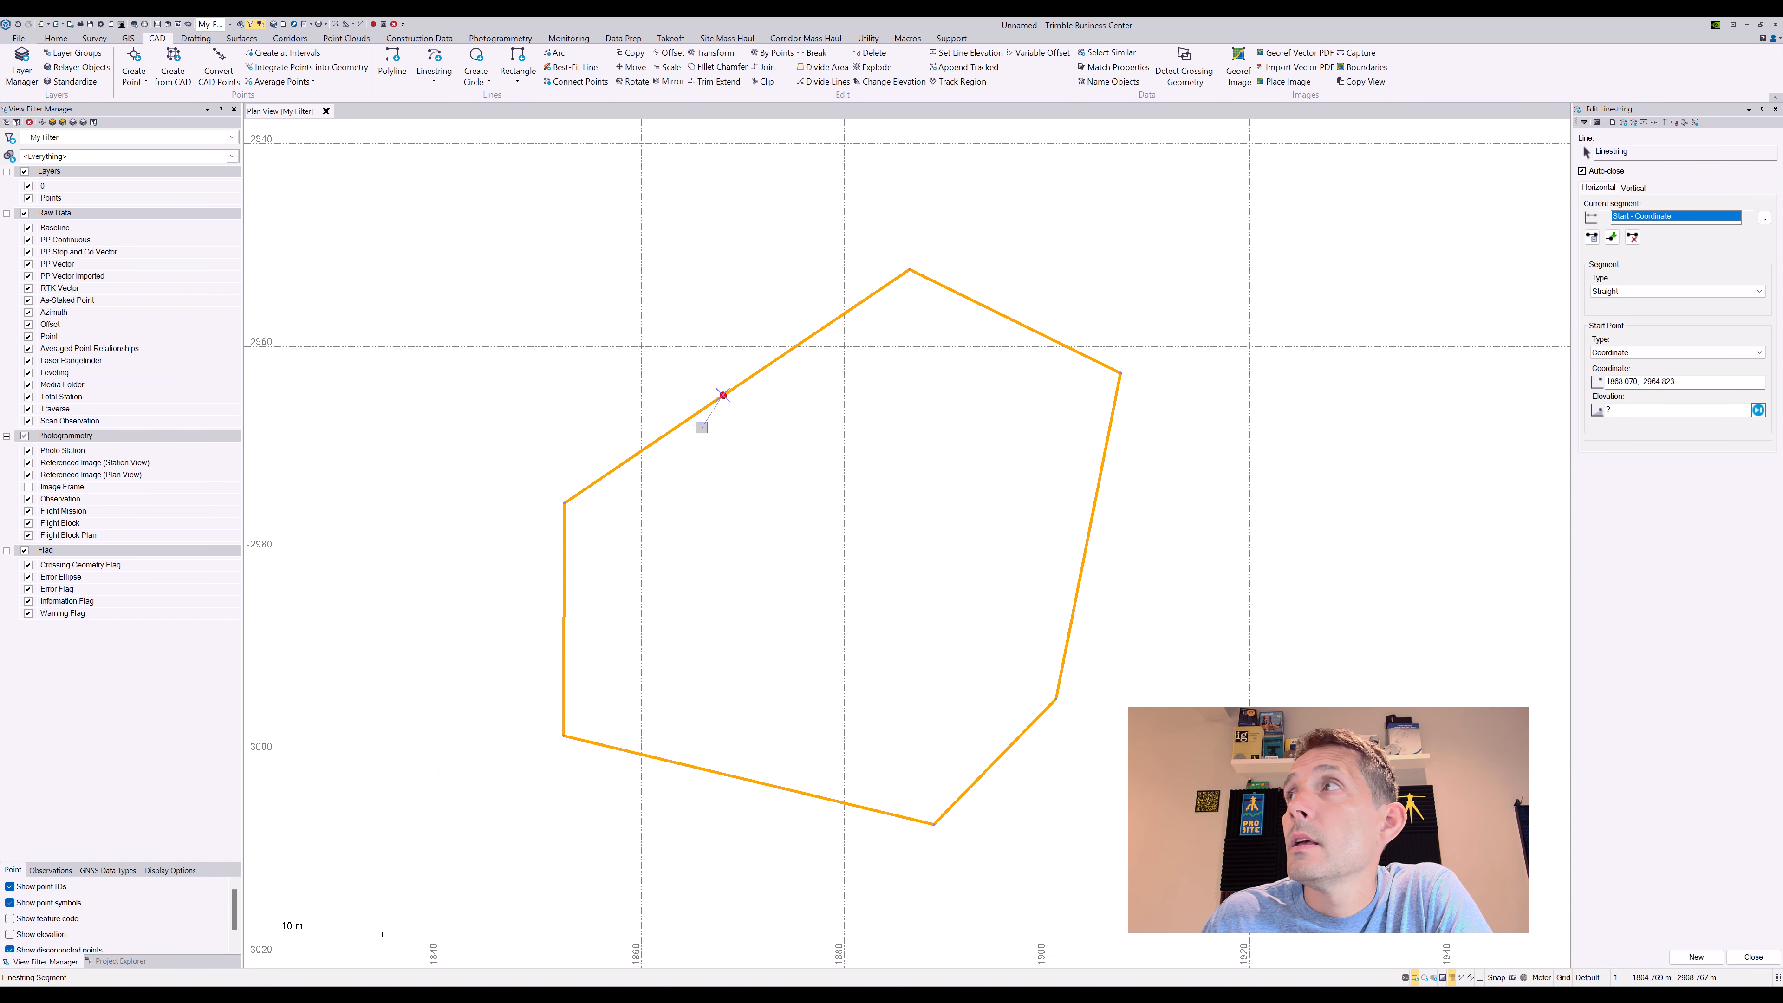
pyautogui.click(1753, 957)
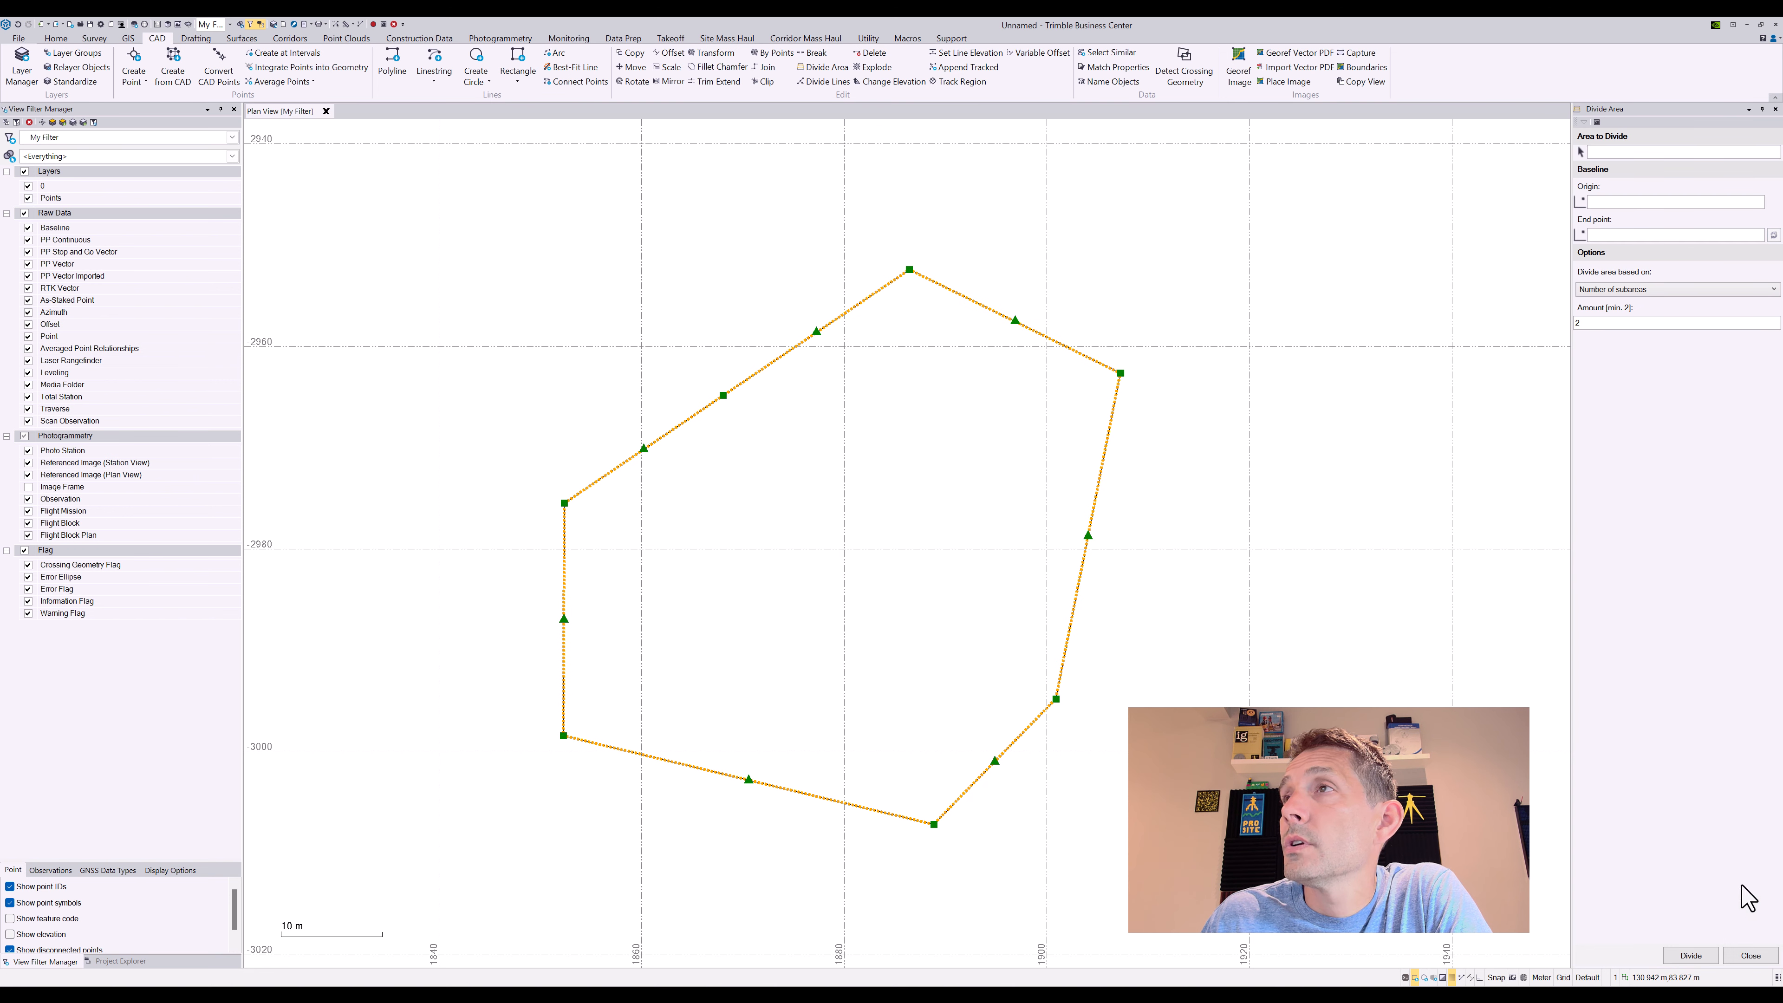
pyautogui.click(1624, 151)
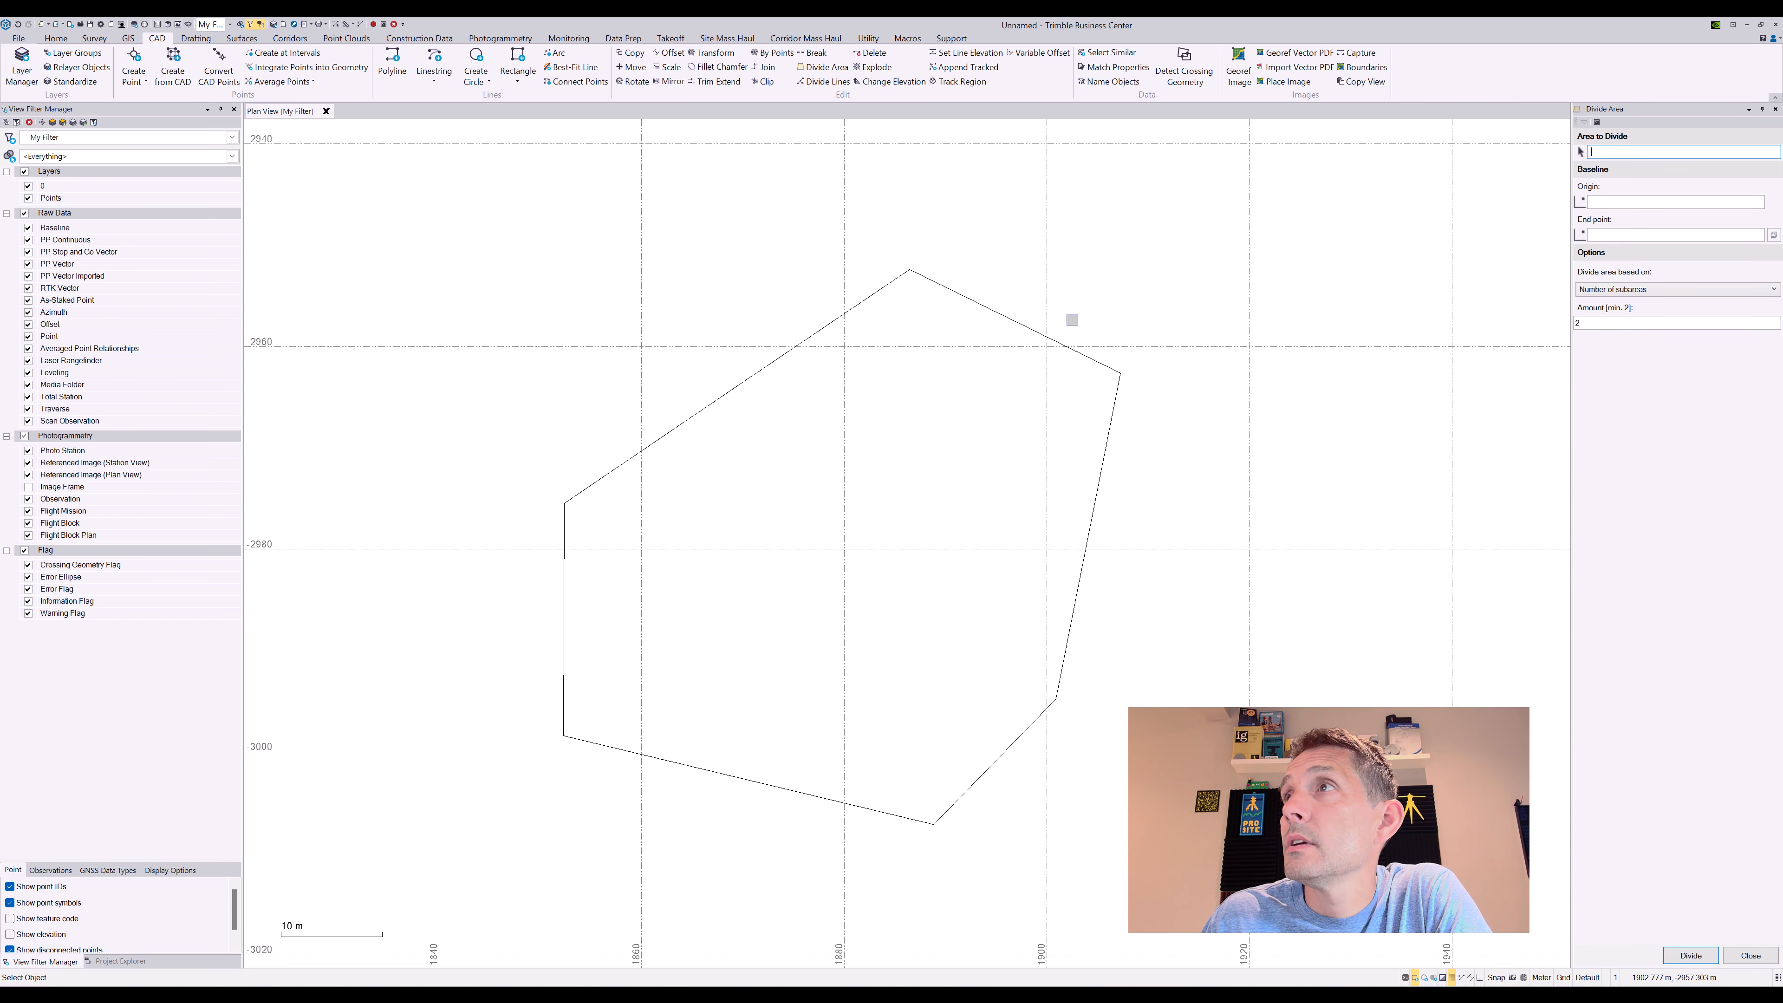
pyautogui.click(1041, 330)
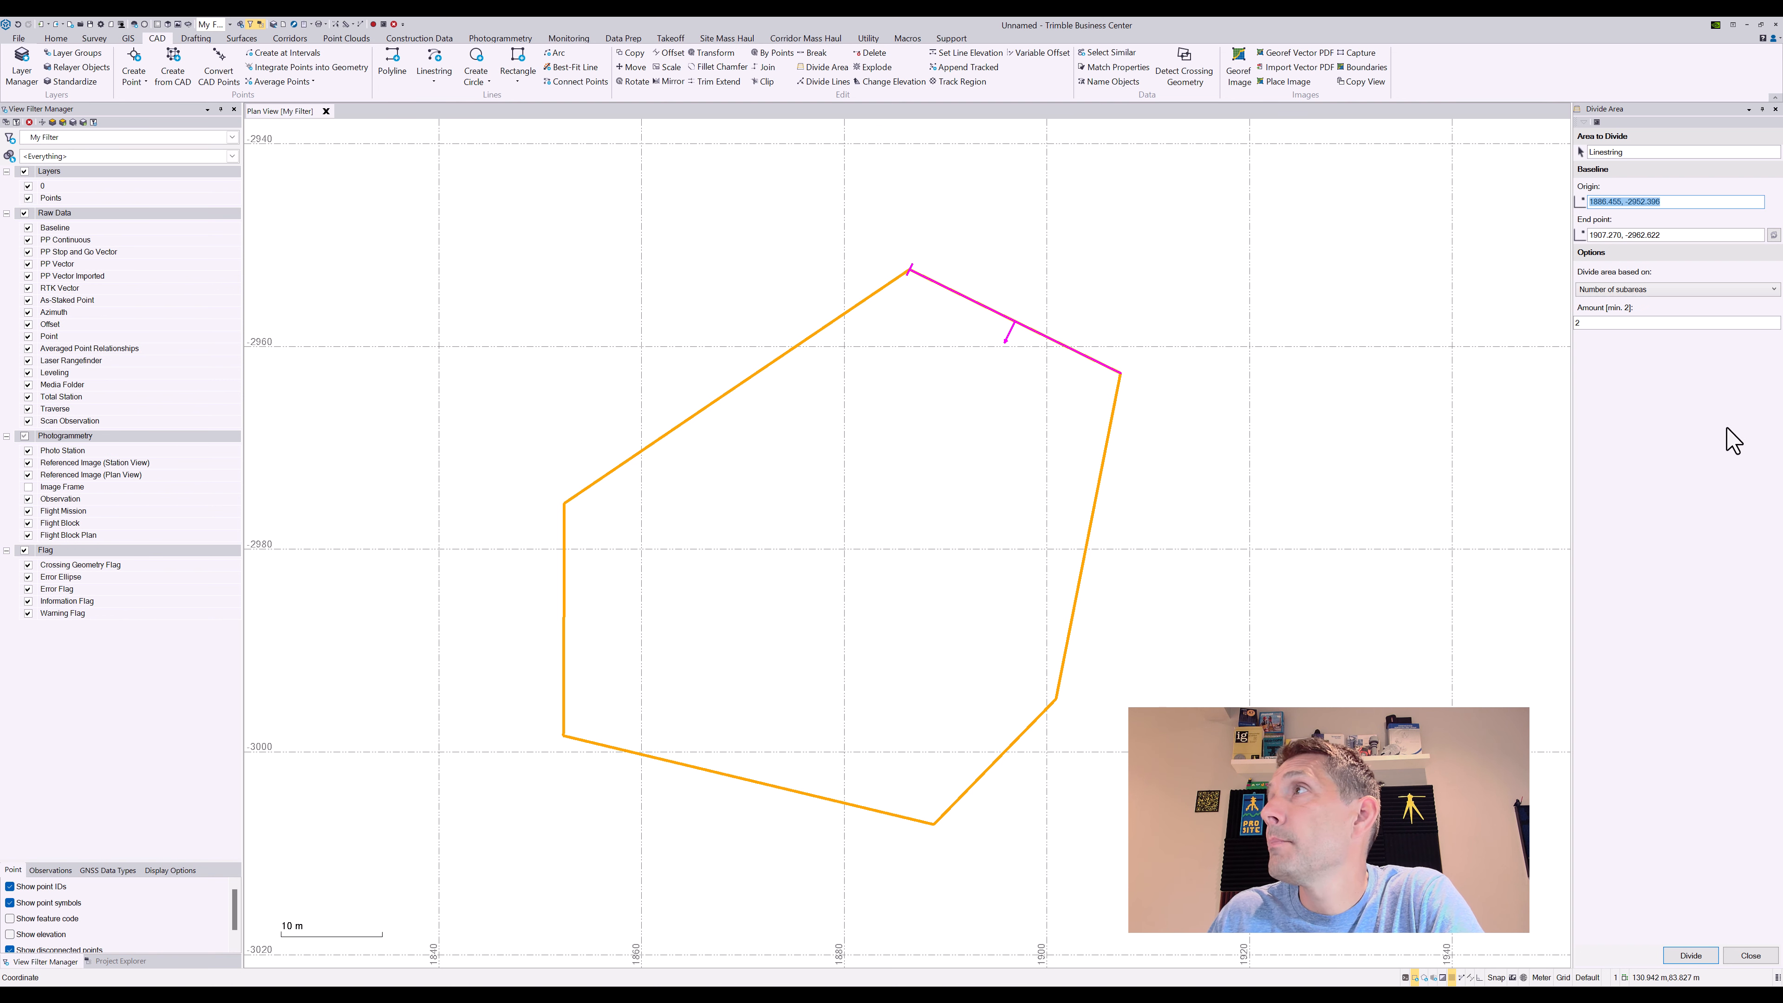
# Keep 'Number of subareas', change the amount to 3, and divide the polygon
pyautogui.click(1773, 289)
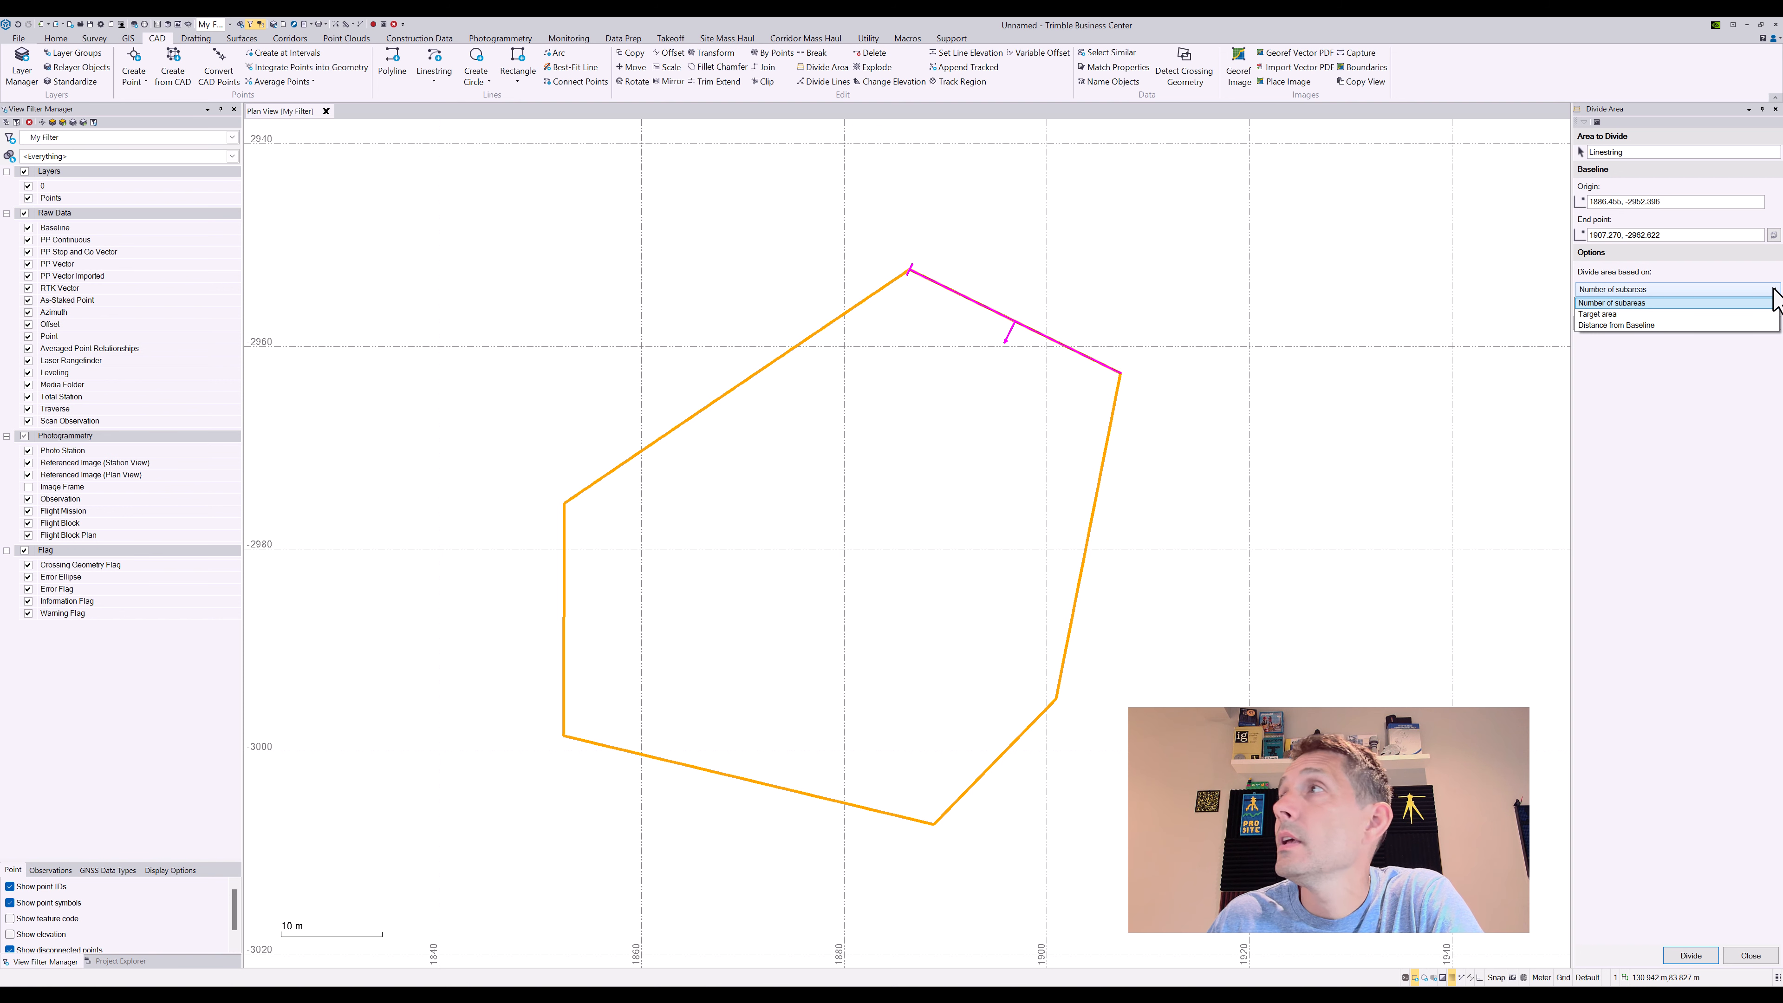
pyautogui.click(1774, 289)
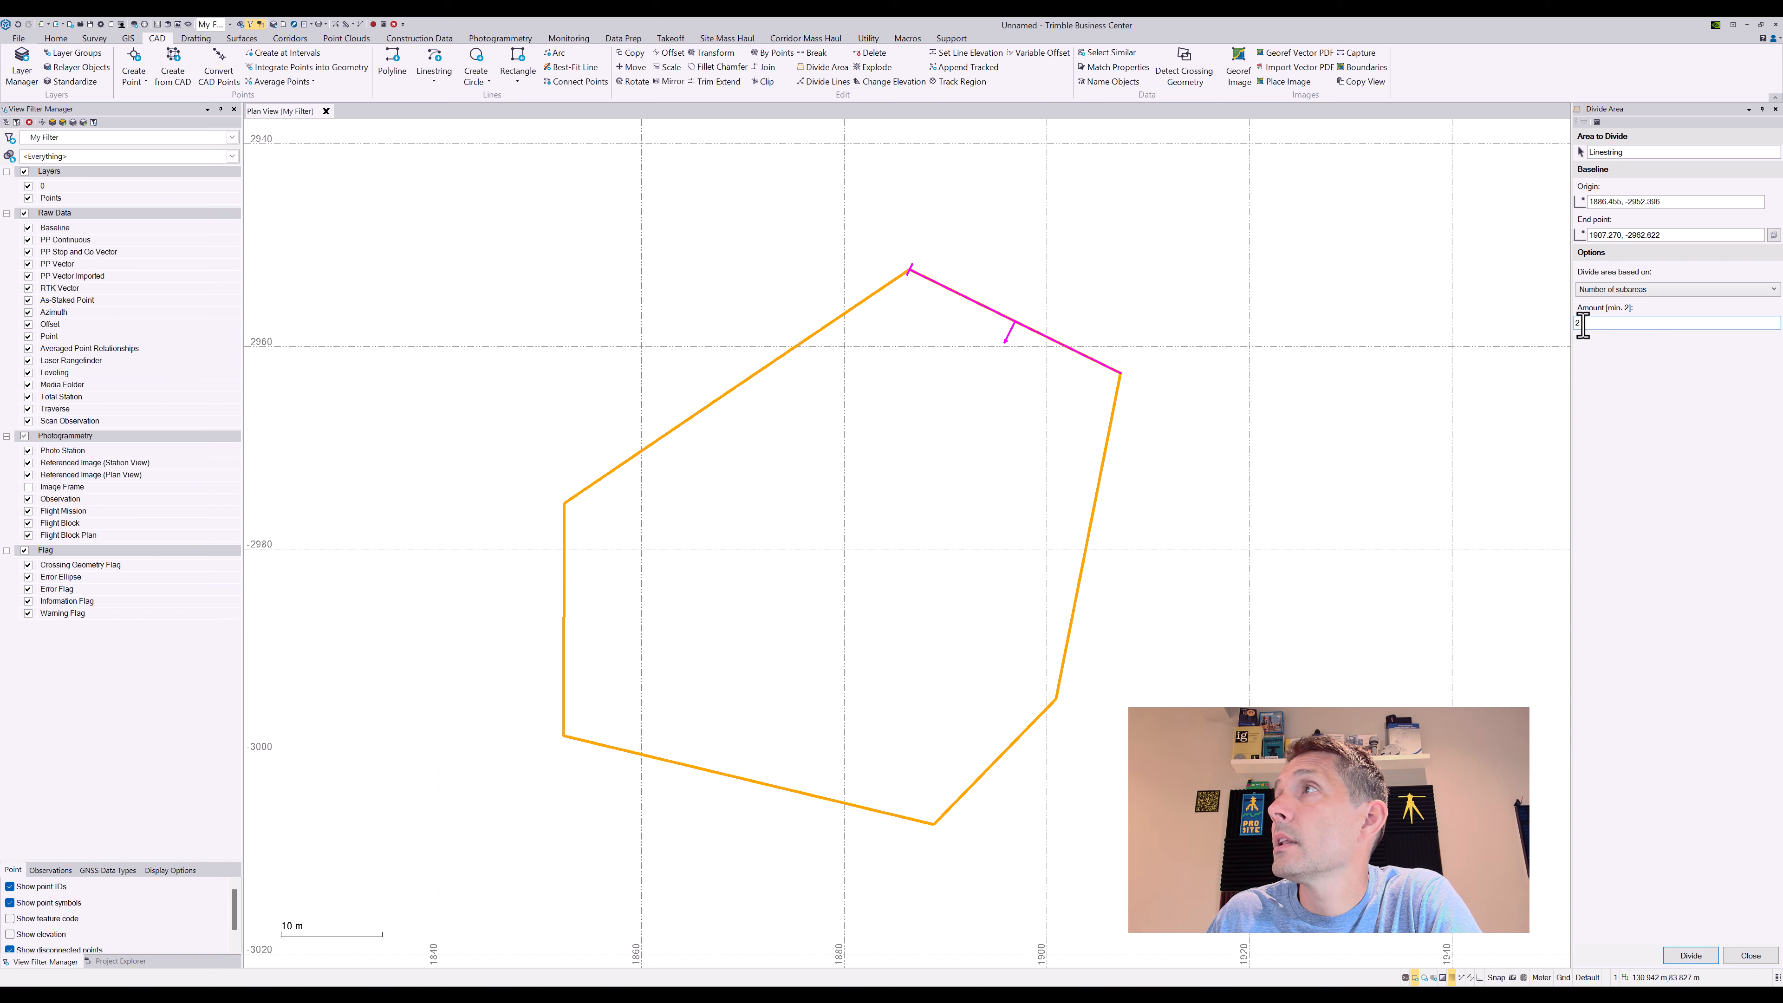
pyautogui.moveTo(1582, 325); pyautogui.dragTo(1561, 325)
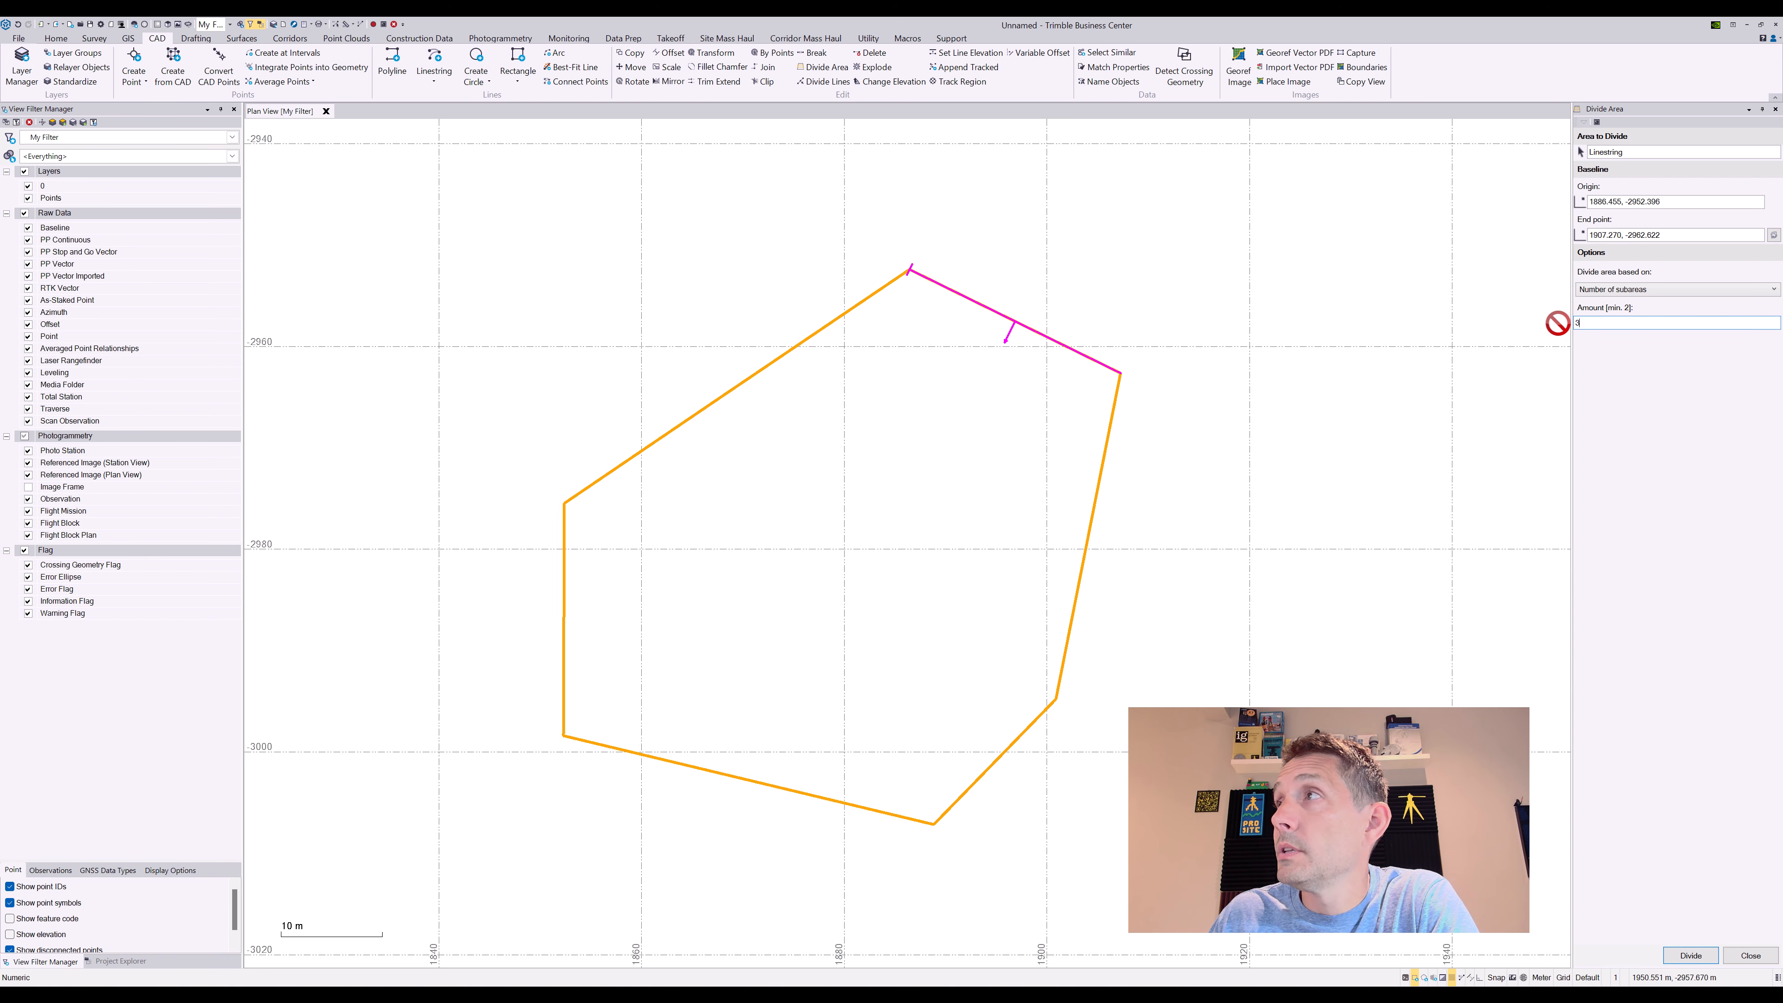
pyautogui.click(1690, 957)
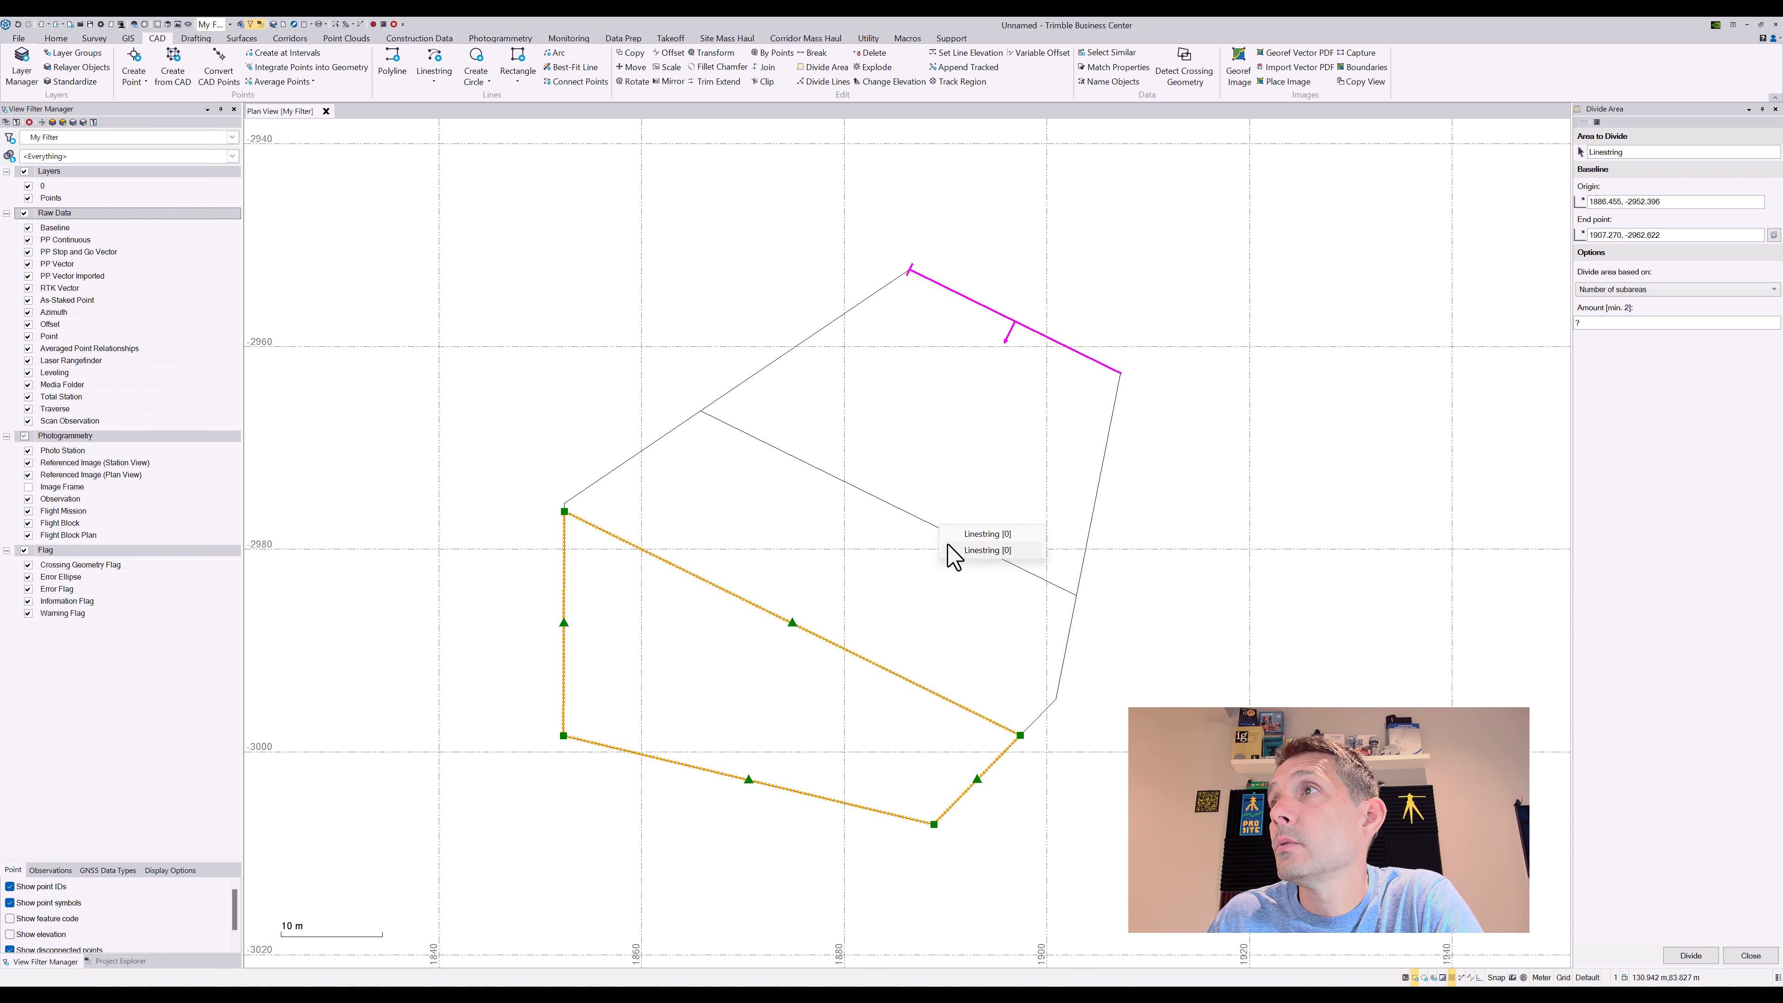
# Inspect the upper, middle and bottom subareas' areas in Properties
pyautogui.click(959, 548)
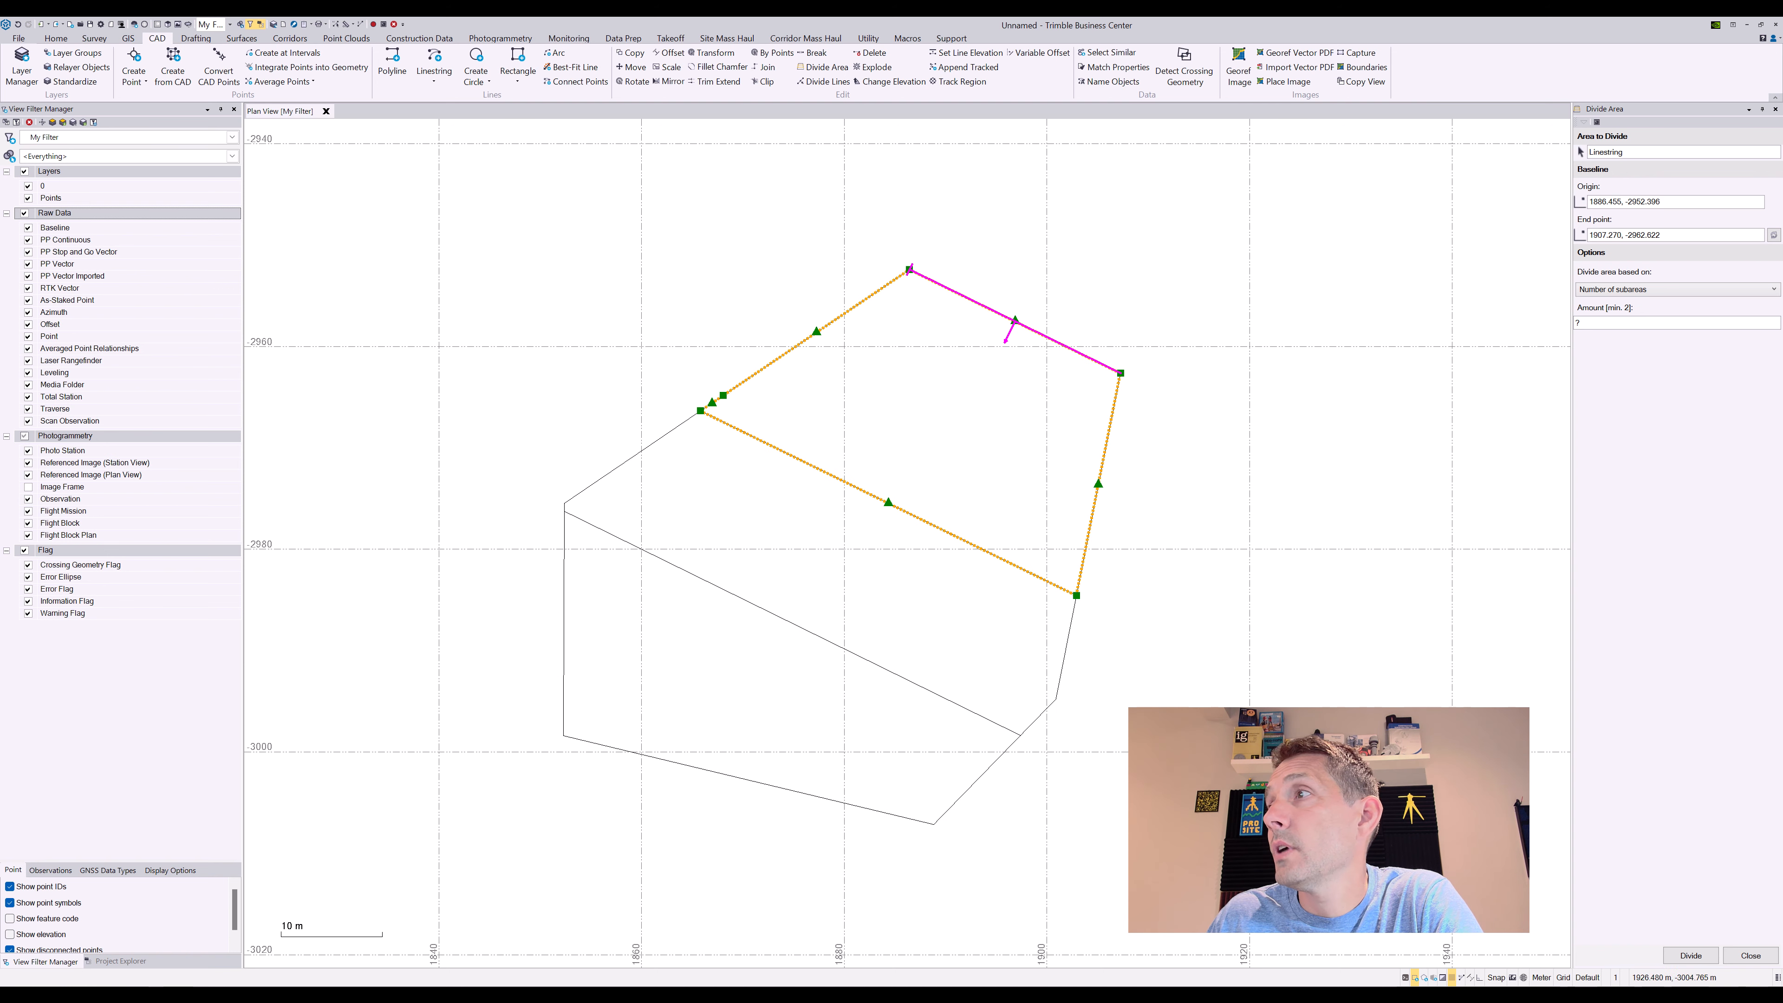
pyautogui.rightClick(1313, 801)
pyautogui.click(1341, 794)
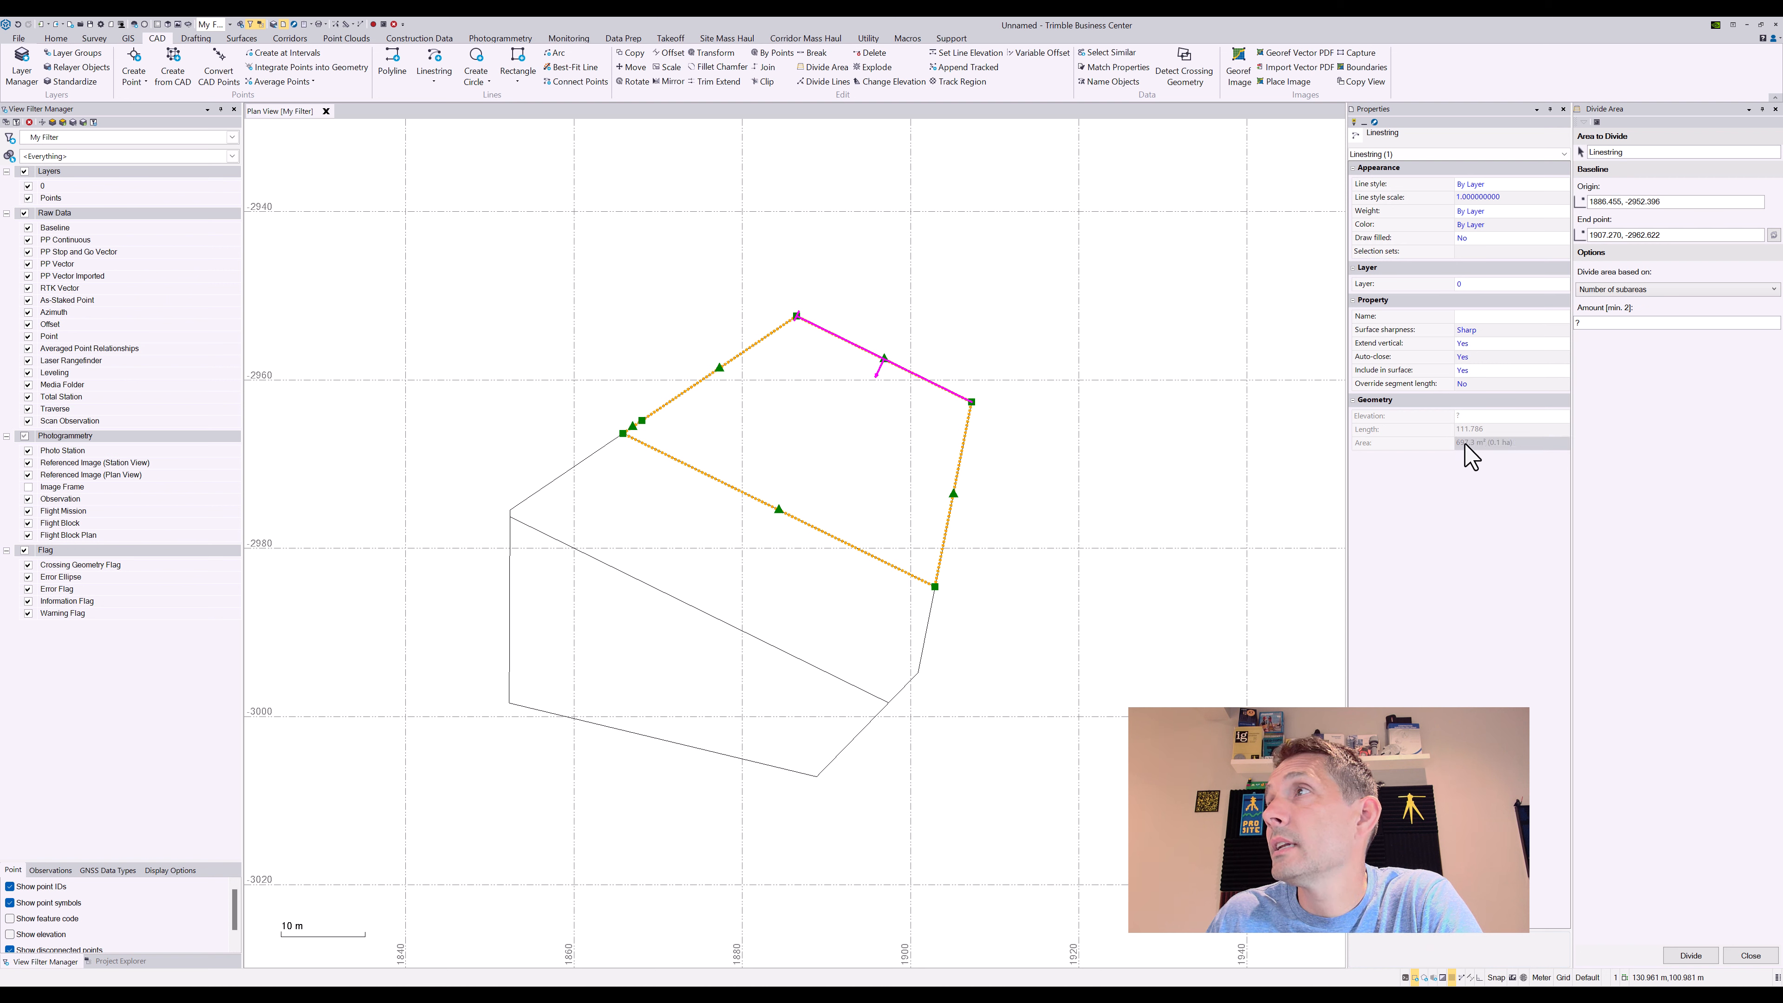
pyautogui.click(750, 630)
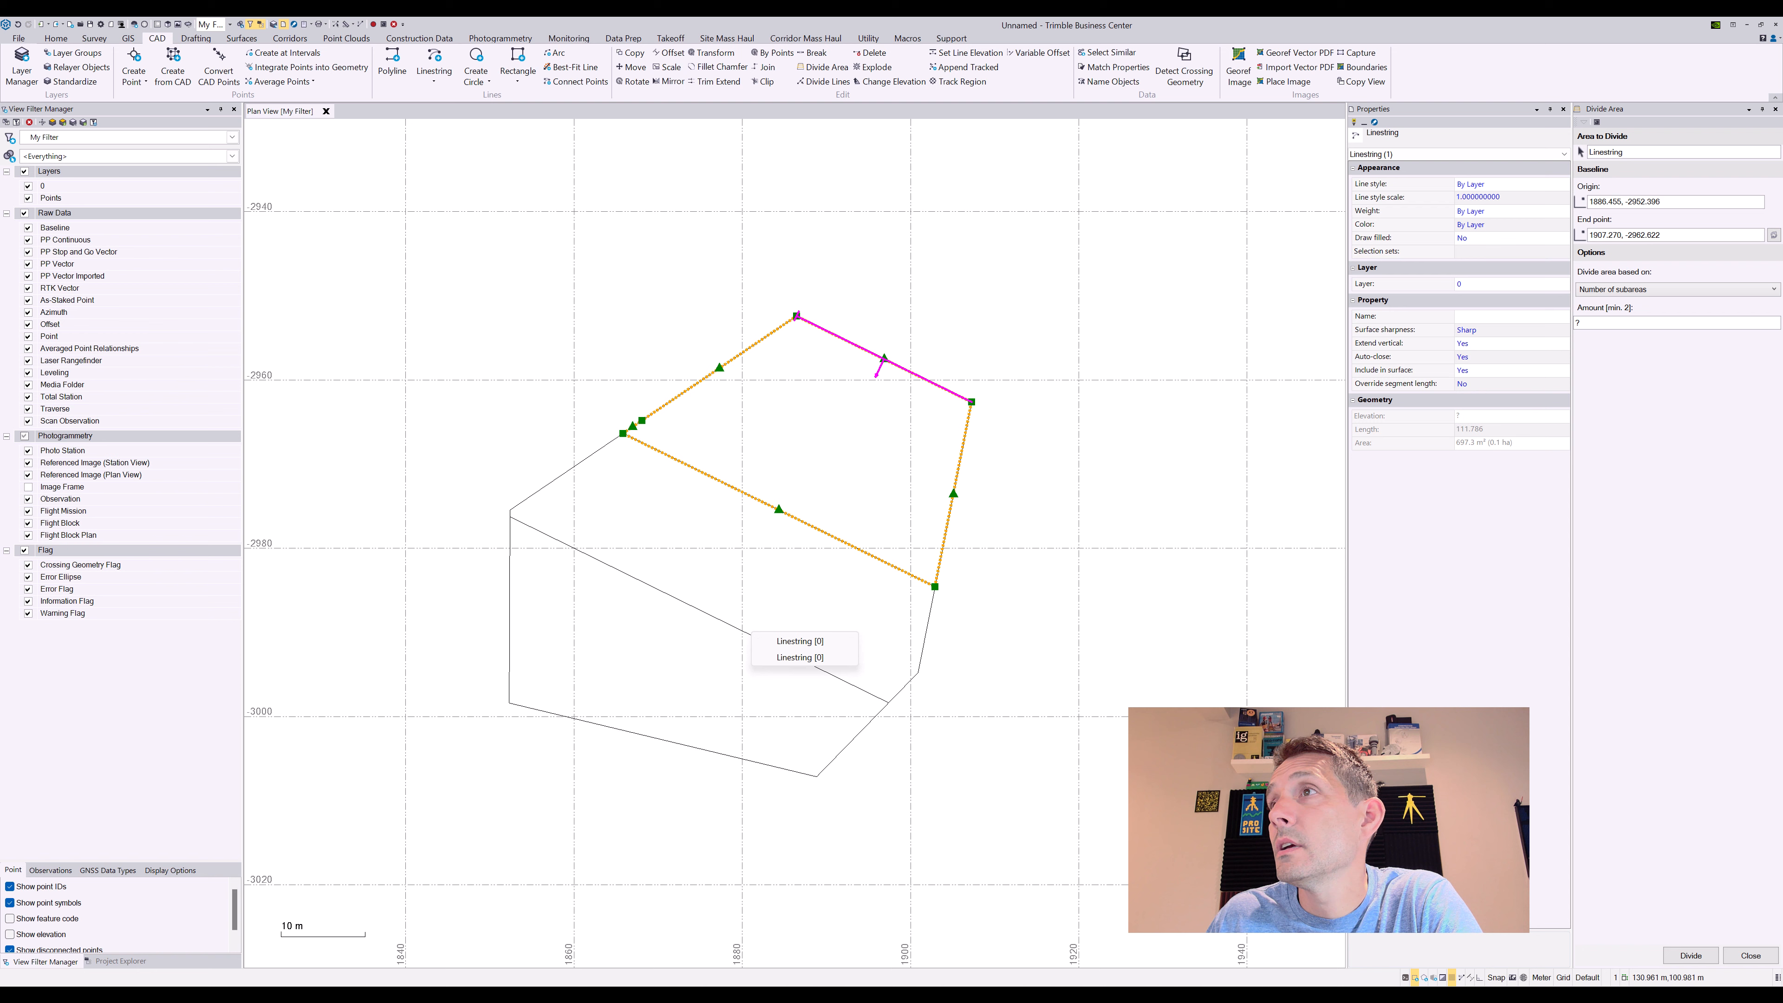
pyautogui.click(767, 644)
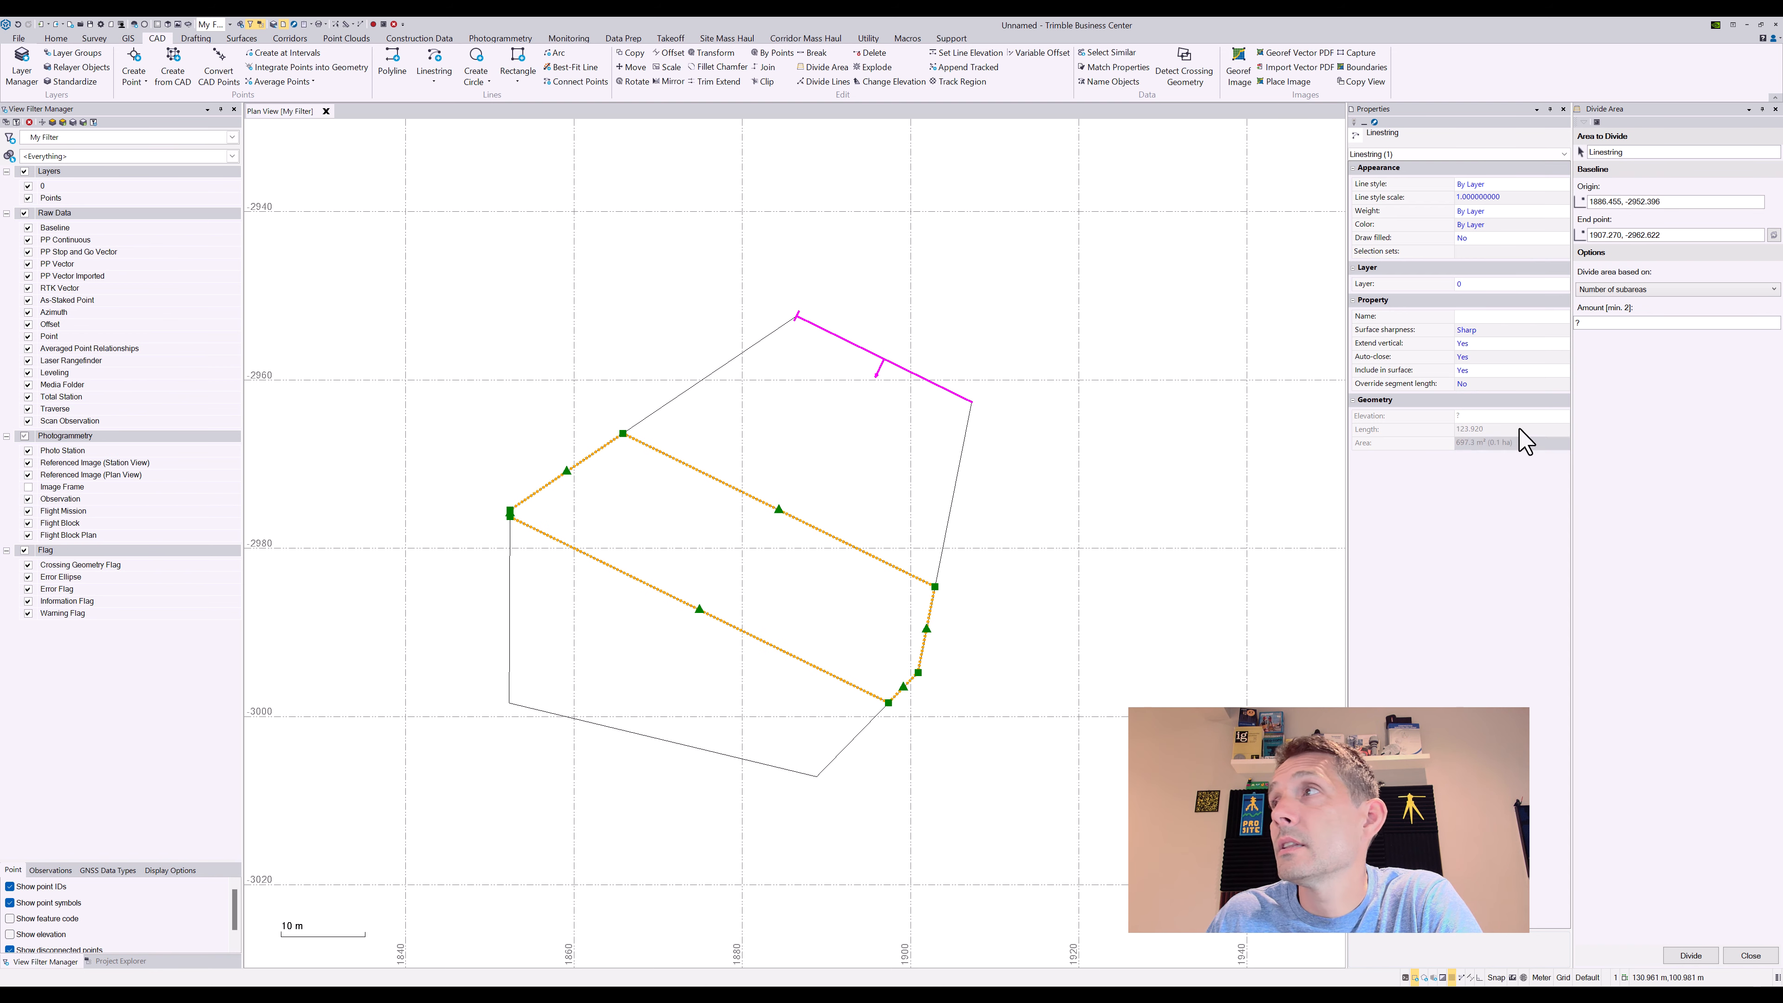
pyautogui.click(729, 753)
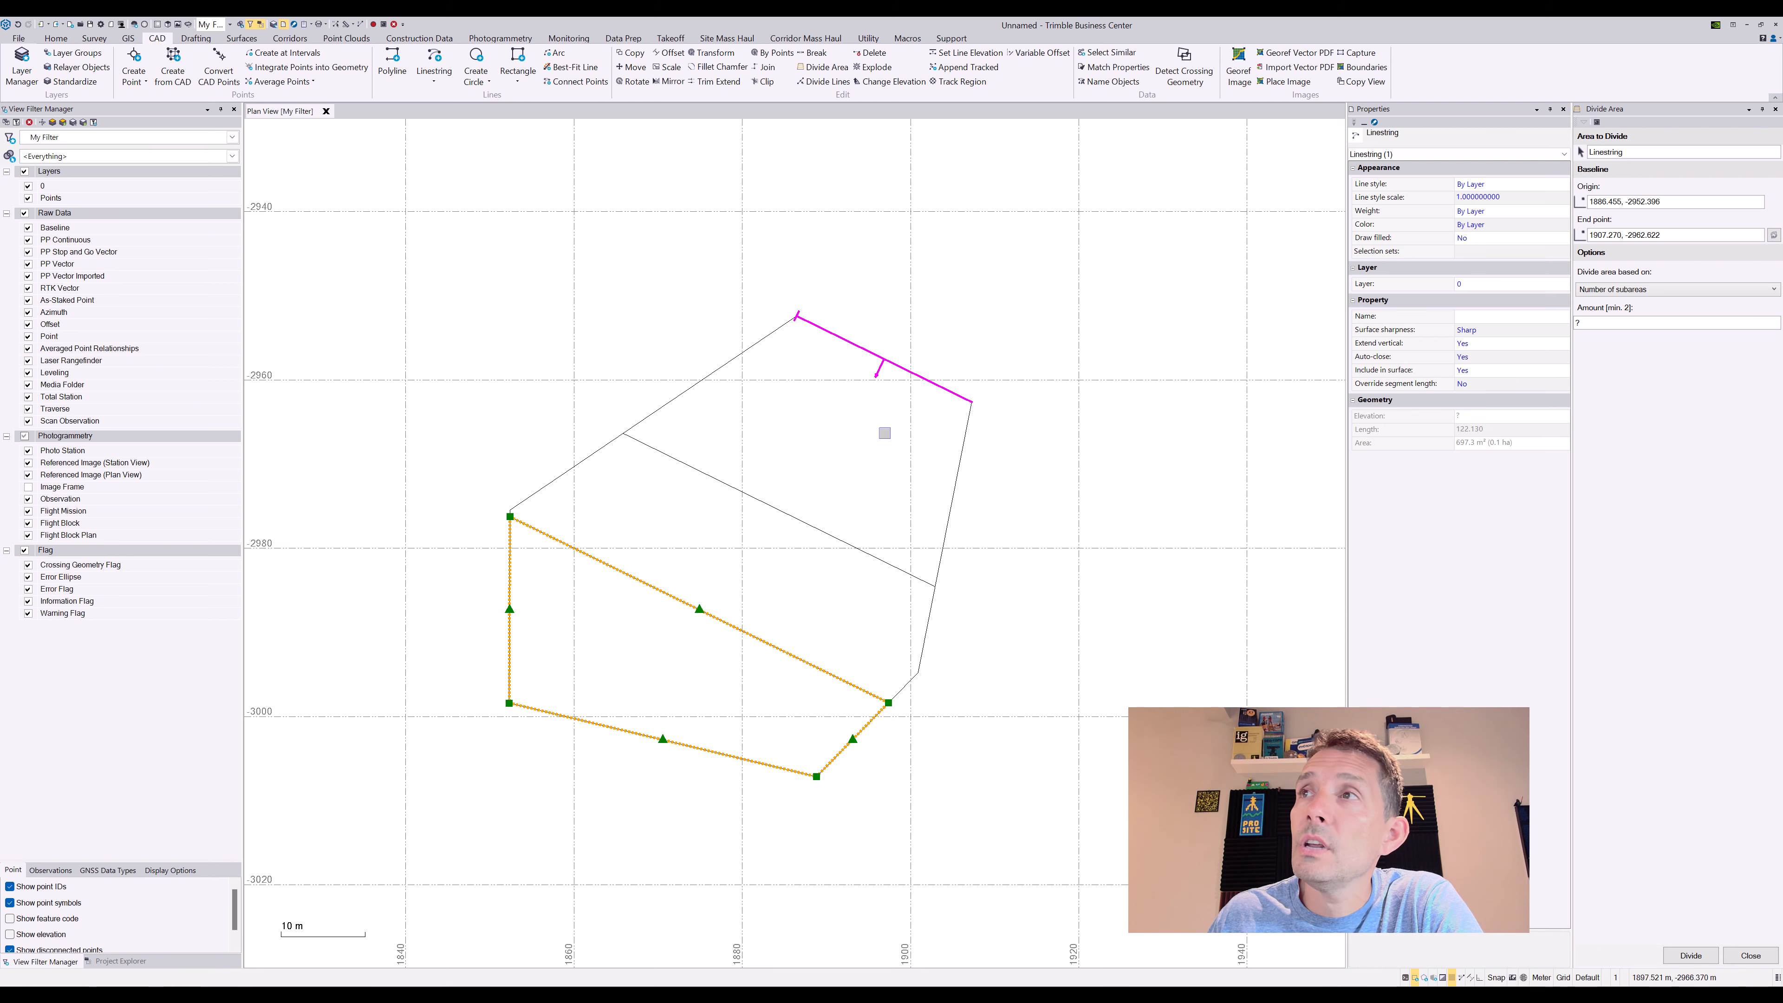
# Delete the three subareas, then undo back to the single undivided hexagon
pyautogui.moveTo(869, 441); pyautogui.dragTo(649, 621)
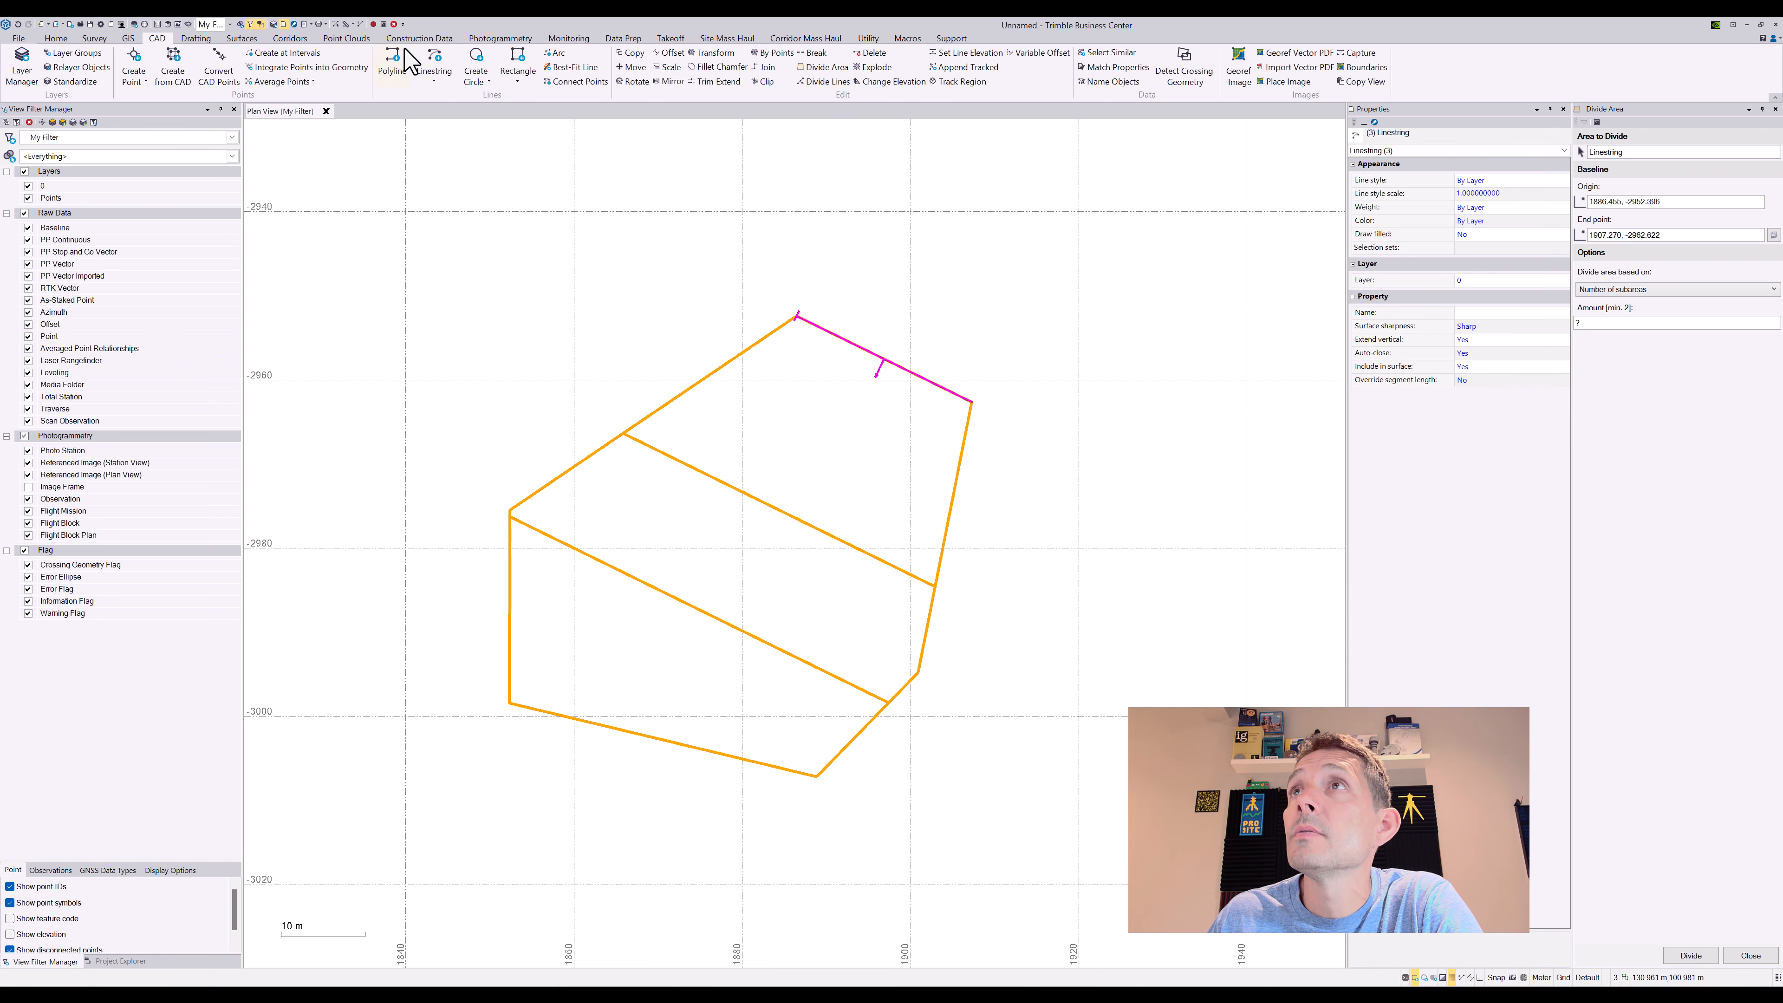
pyautogui.click(394, 25)
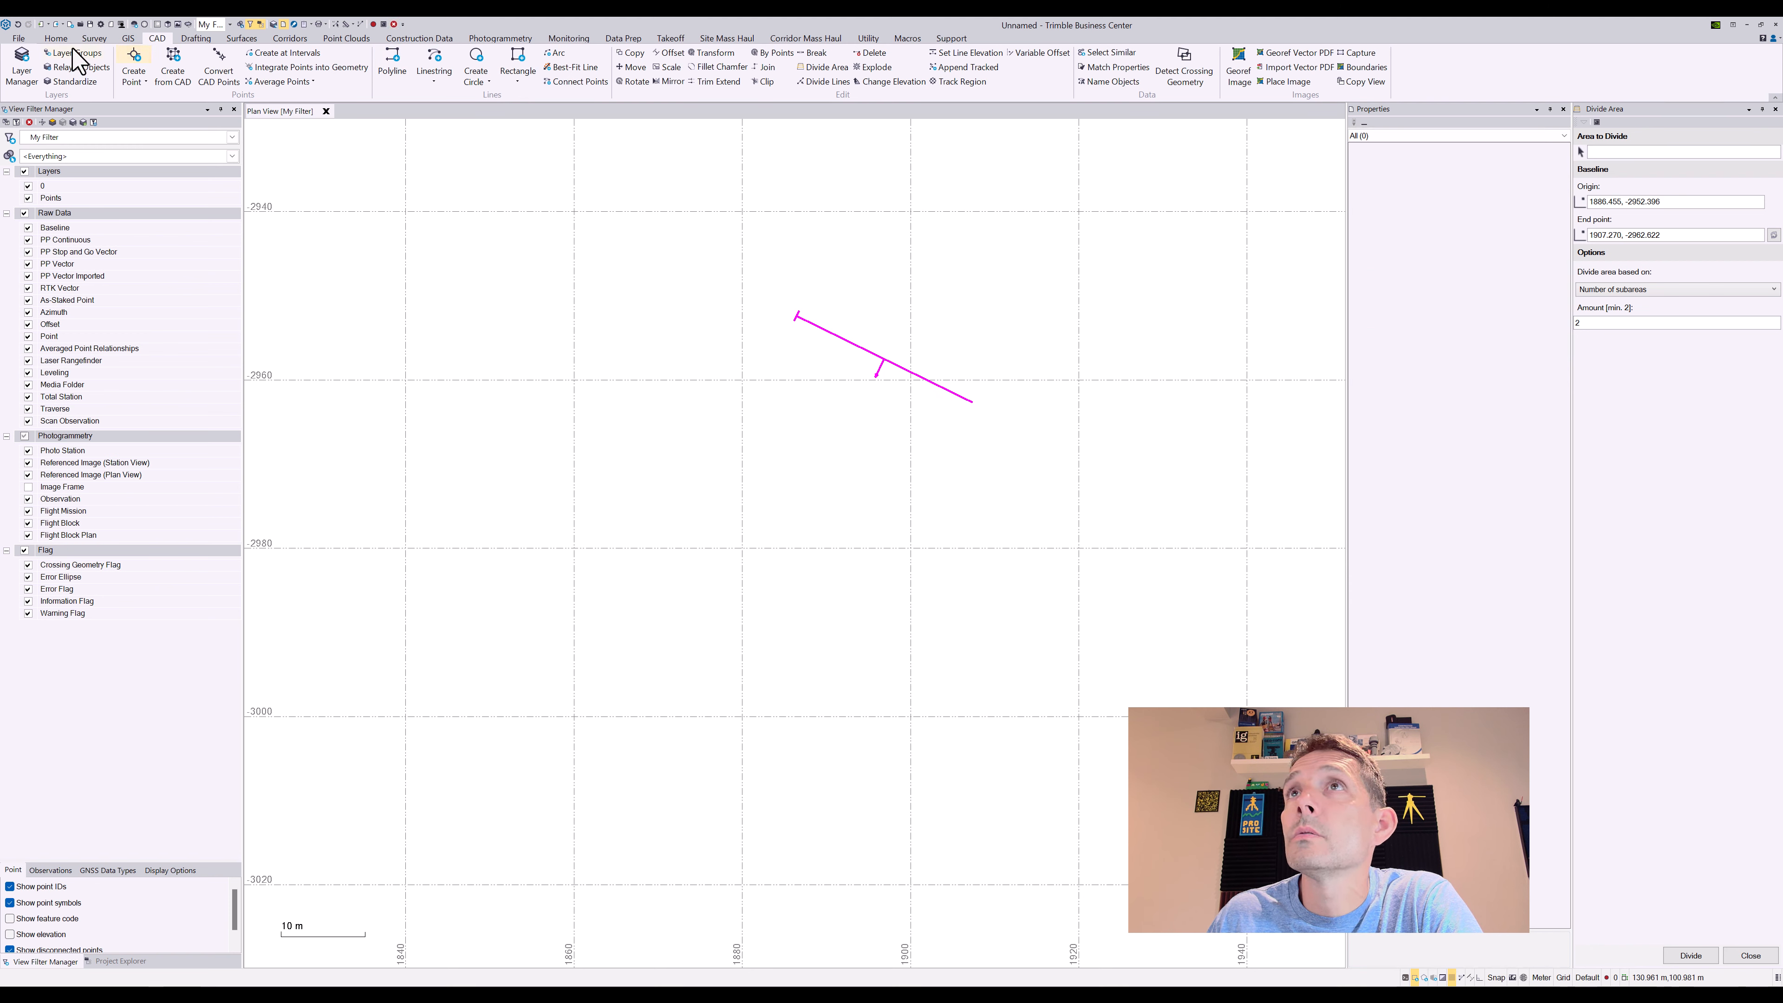
pyautogui.click(19, 23)
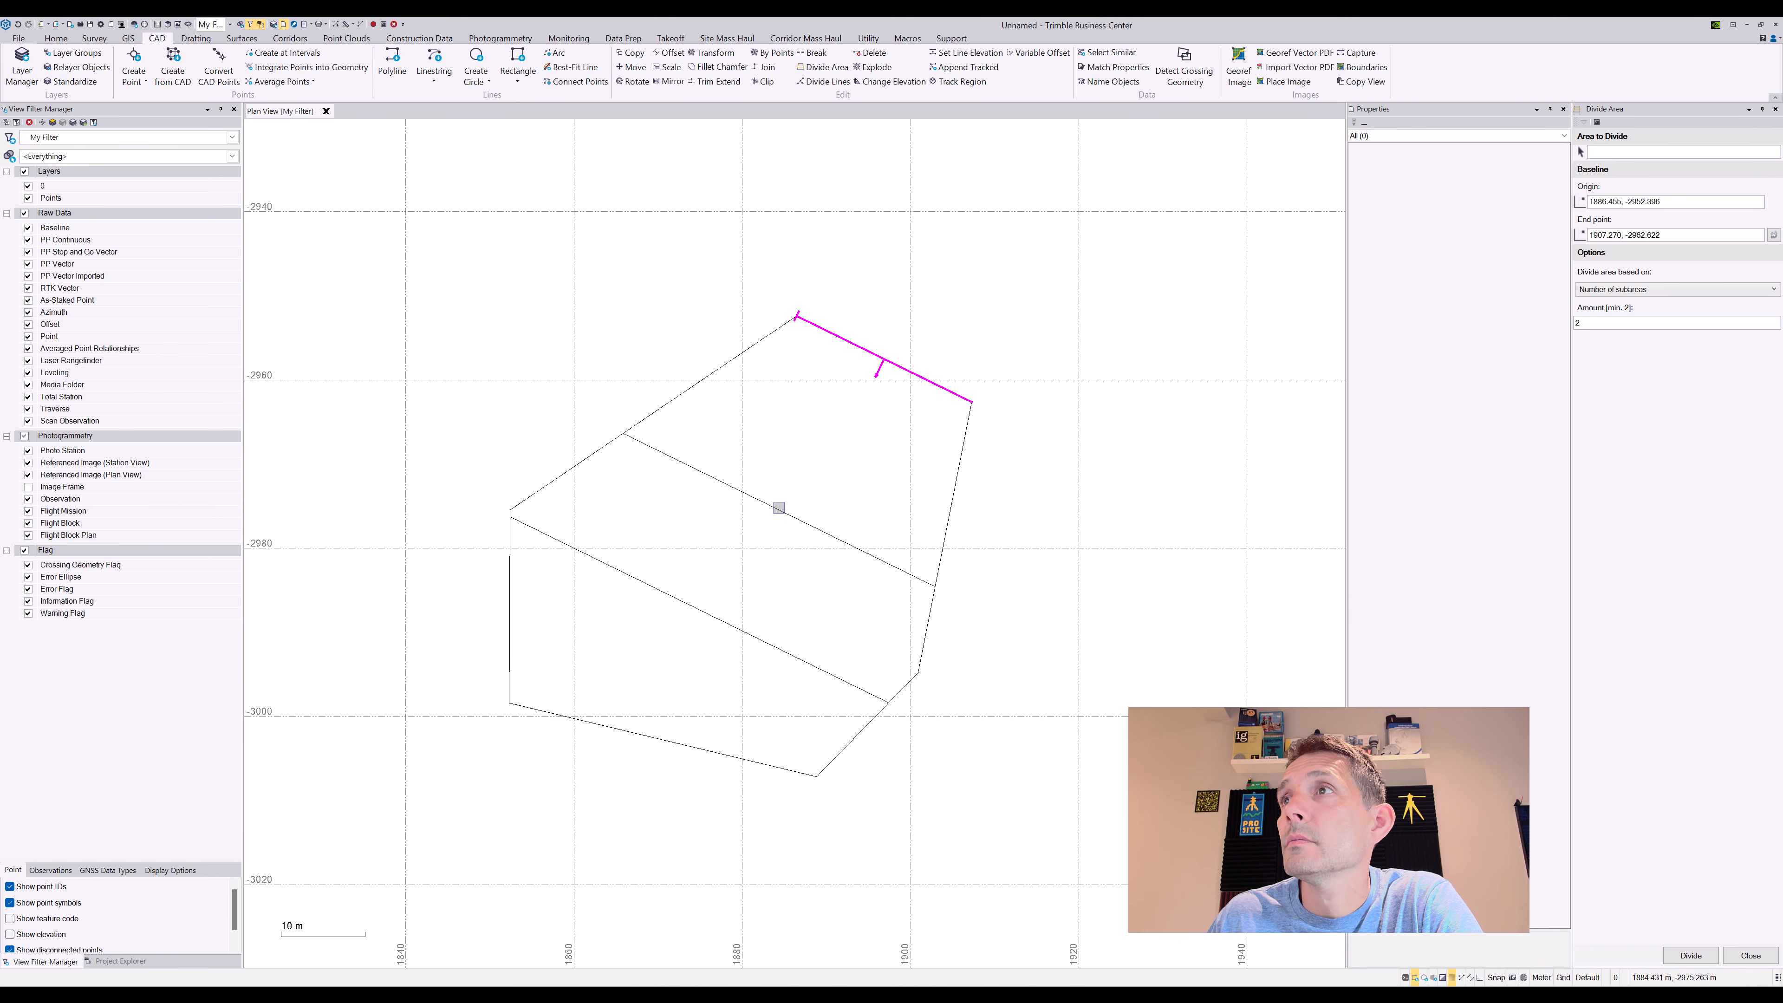
pyautogui.click(804, 521)
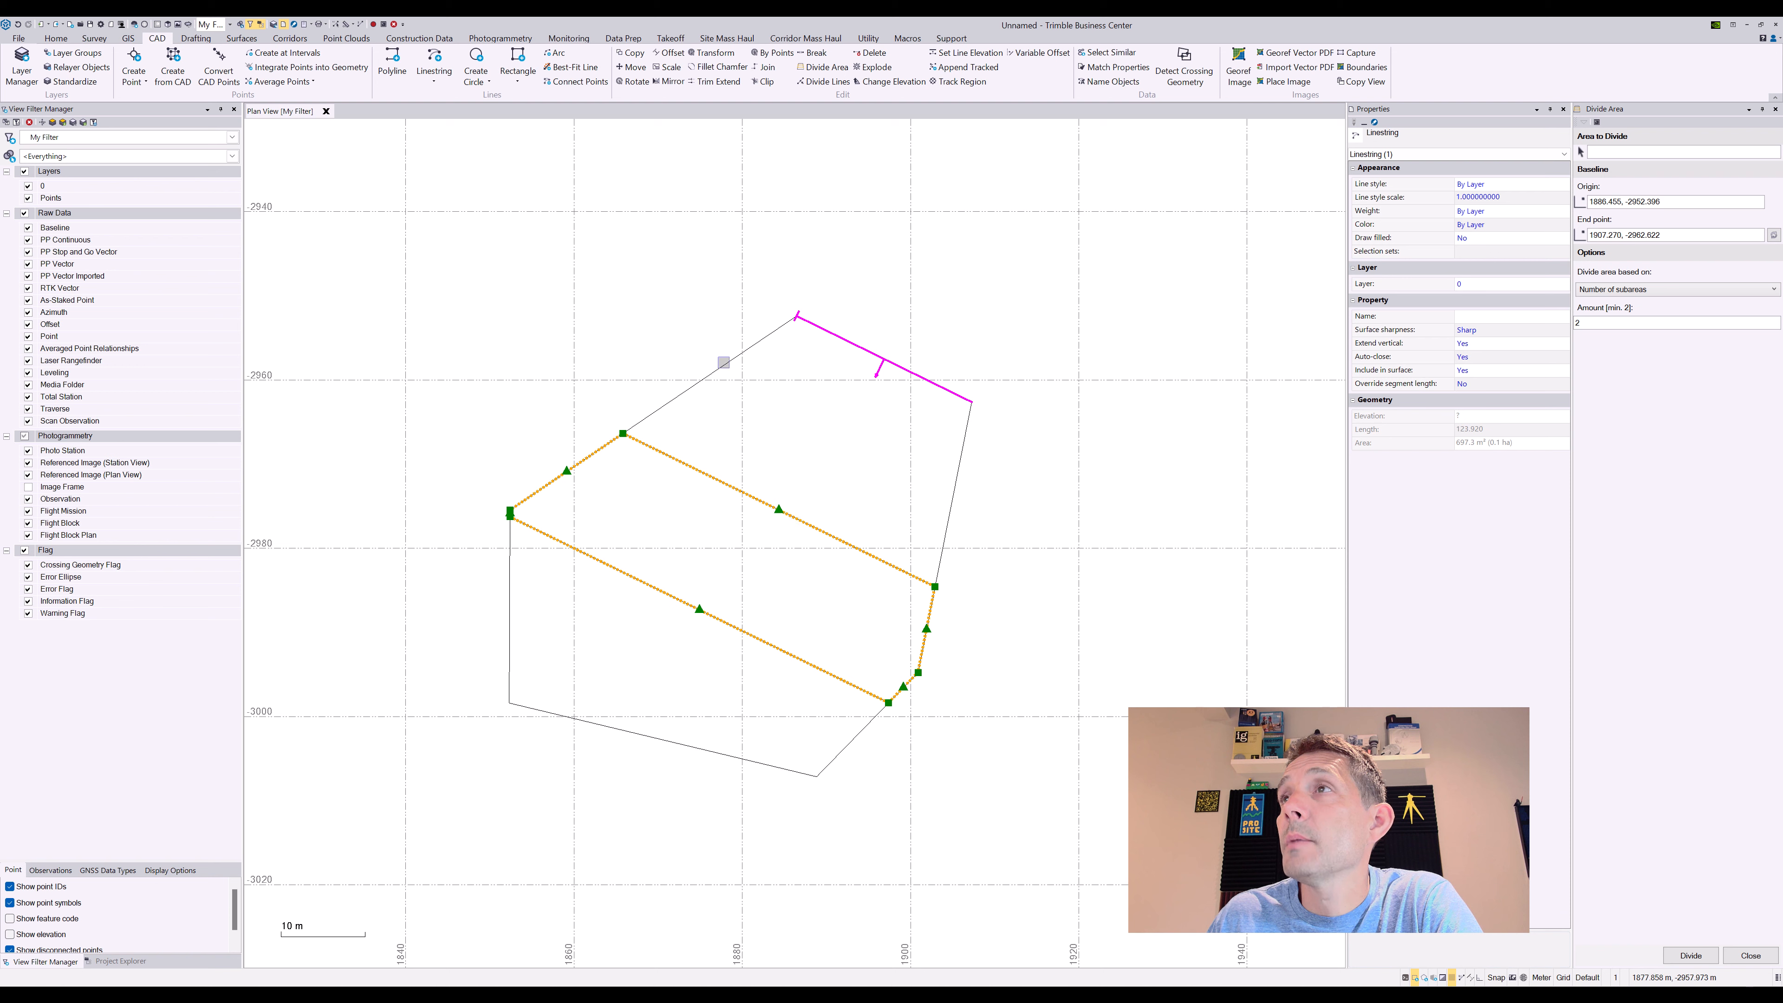
pyautogui.click(394, 24)
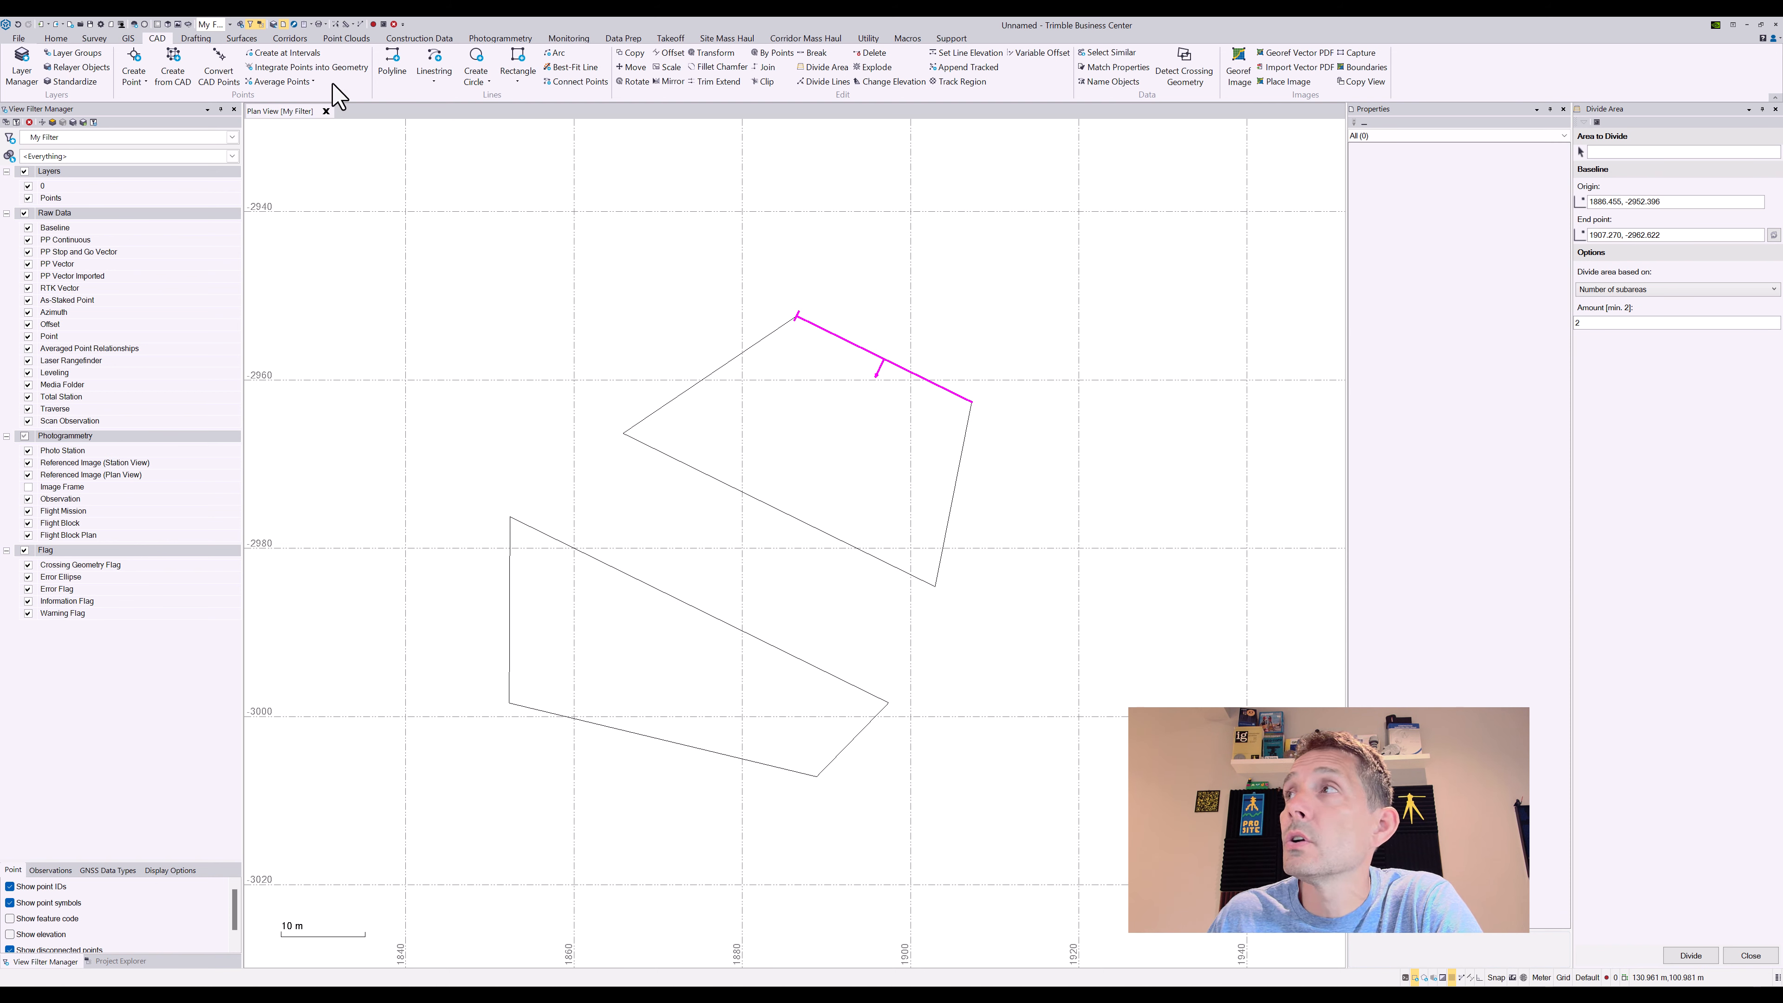
pyautogui.click(17, 23)
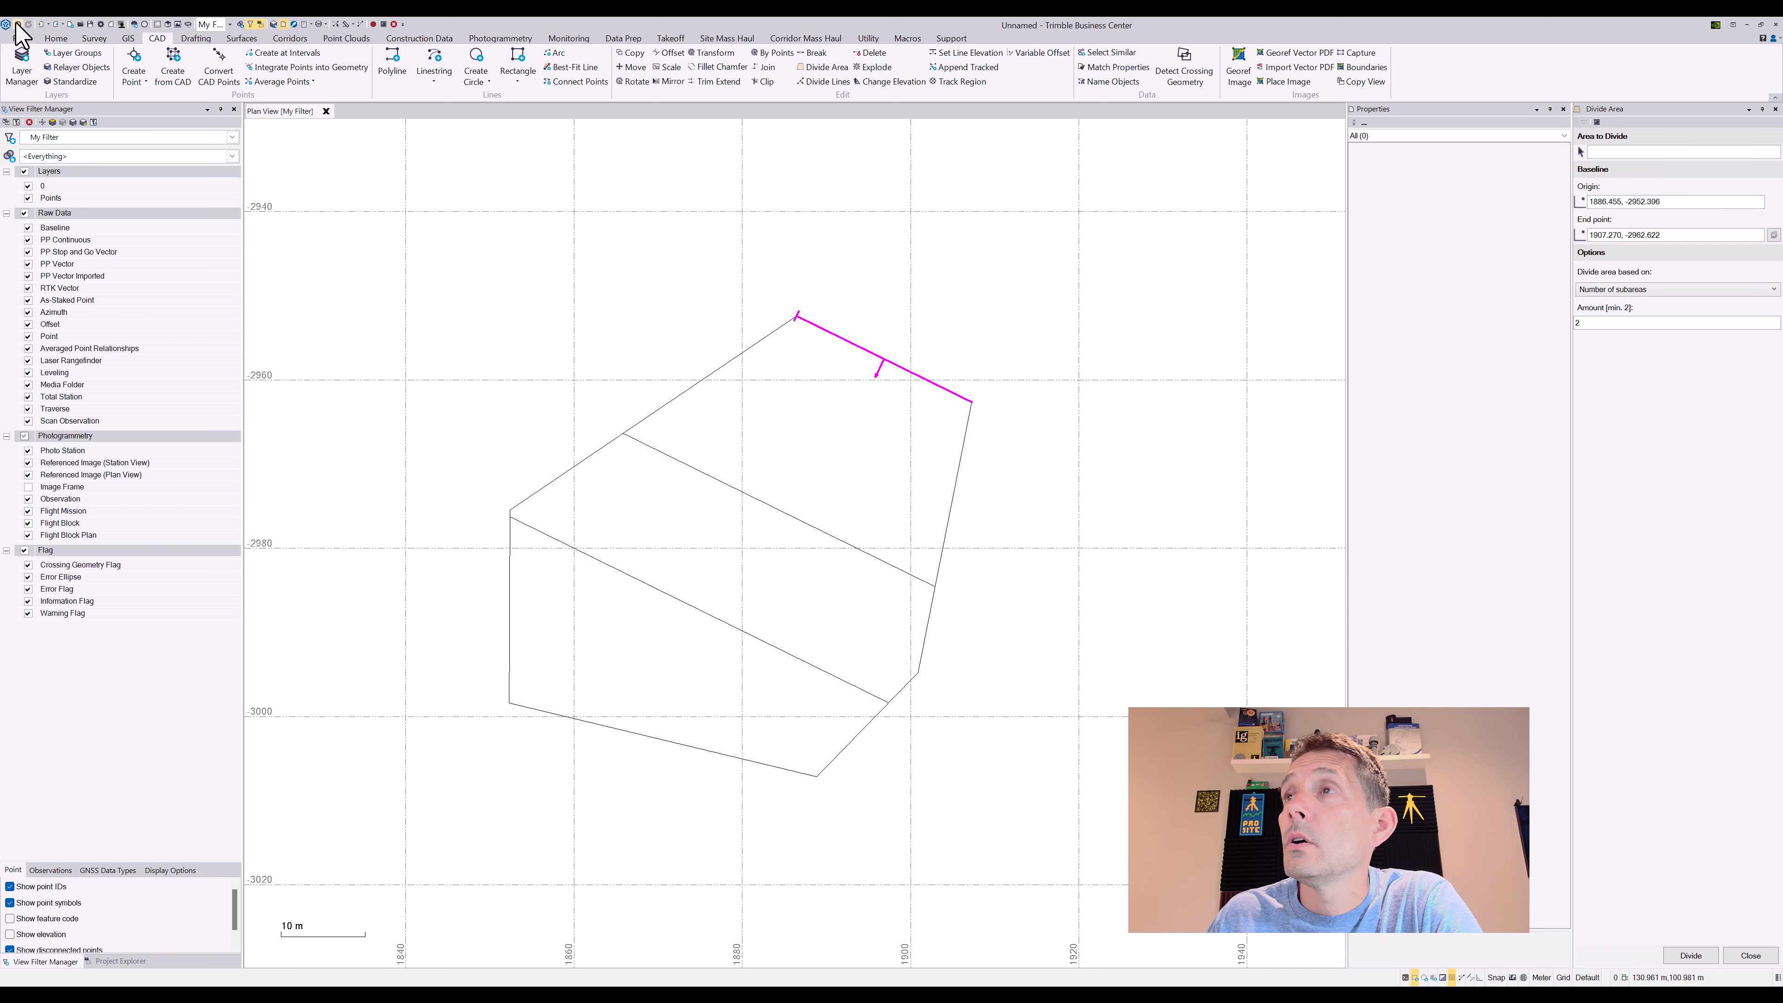
pyautogui.click(16, 24)
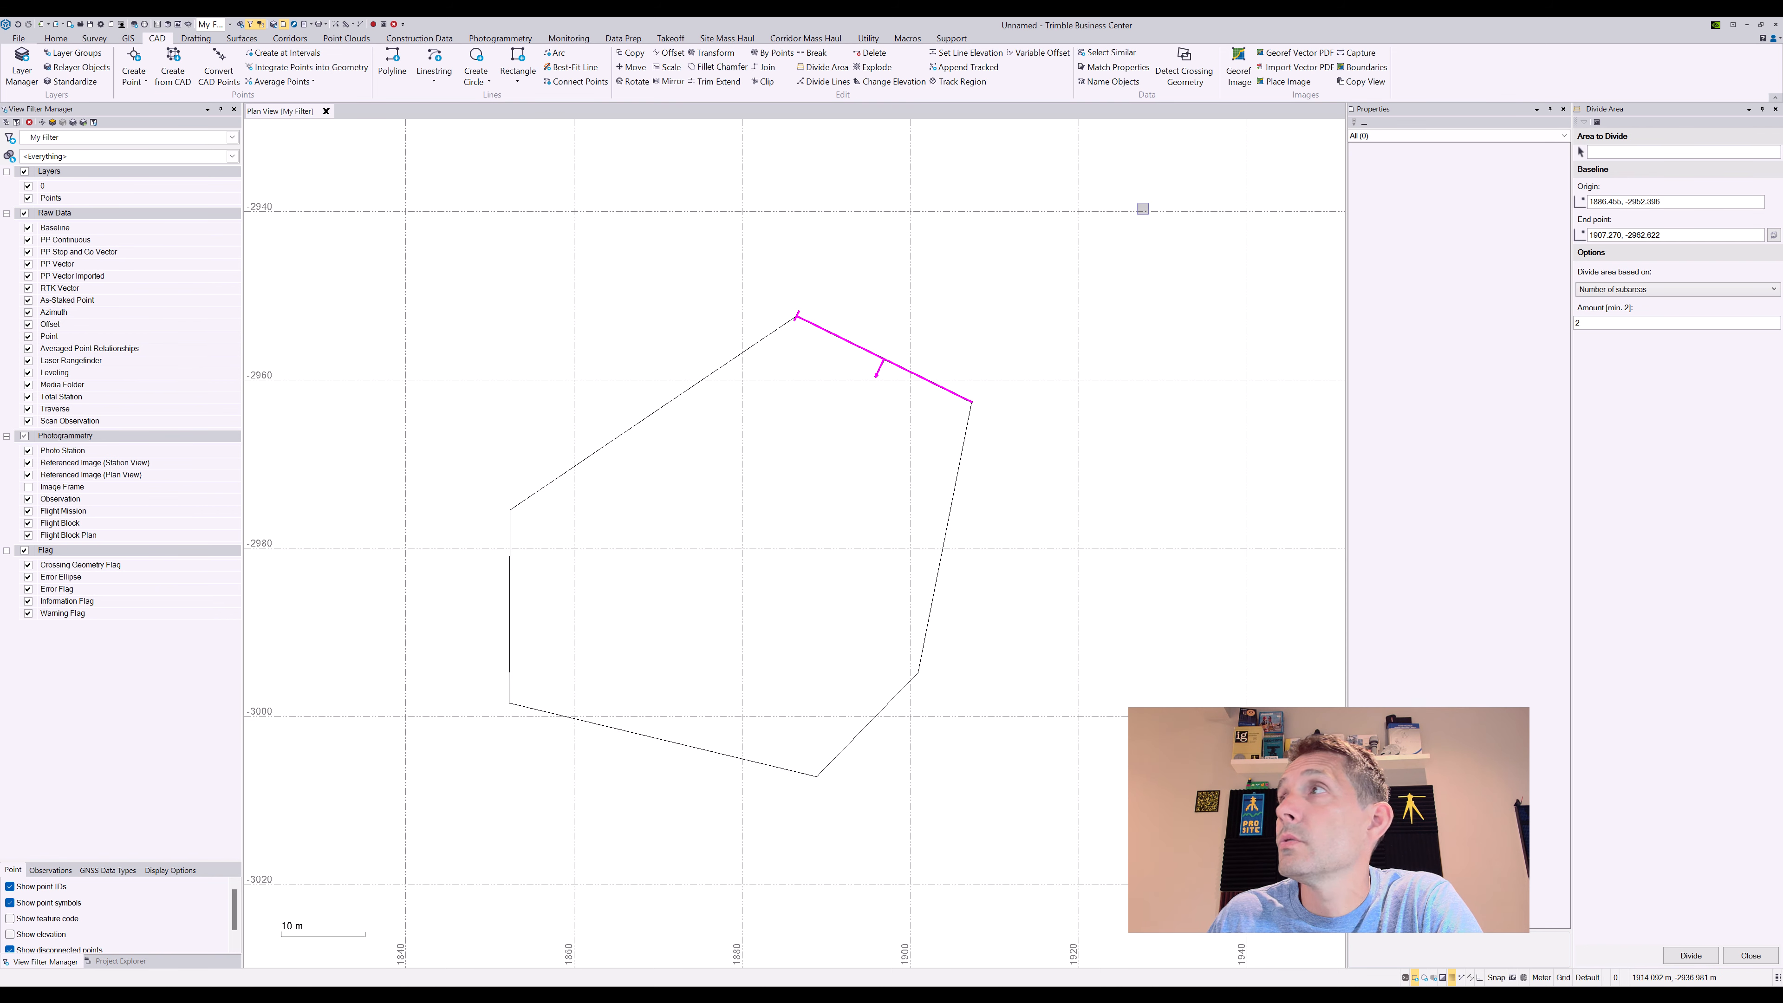
# Switch 'Divide area based on' to Target area with a 1000 target value
pyautogui.click(1625, 290)
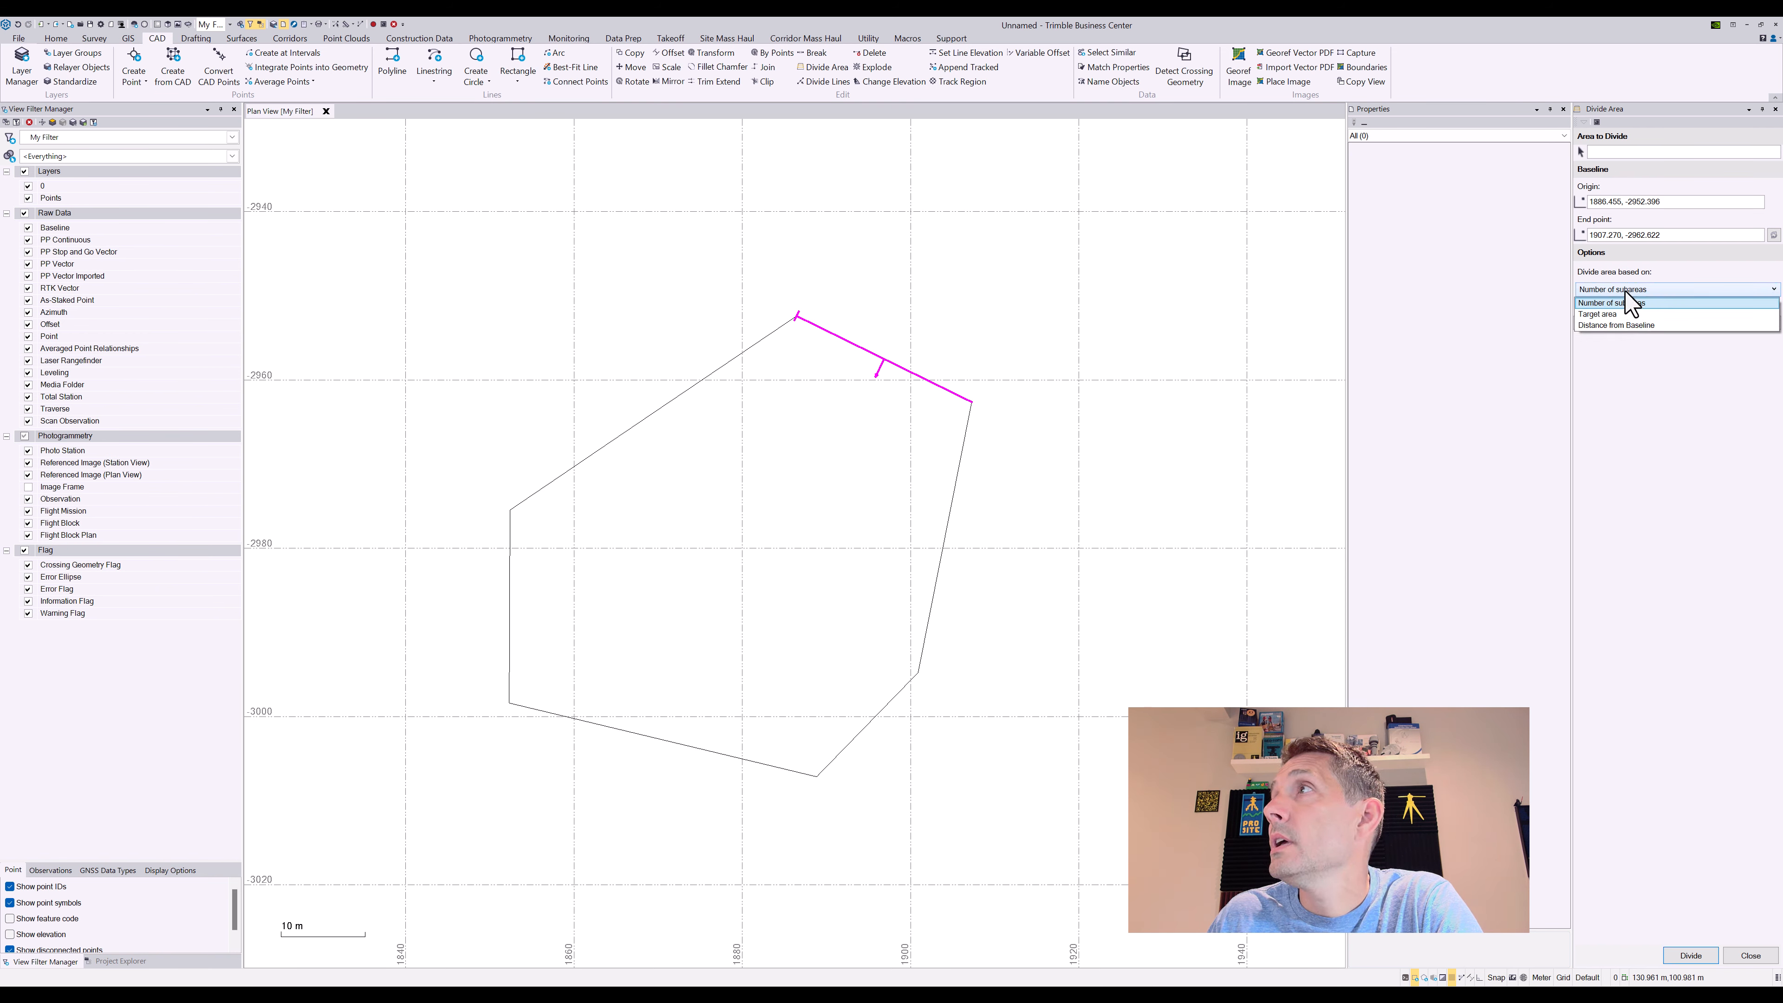
pyautogui.click(1624, 322)
pyautogui.click(1594, 324)
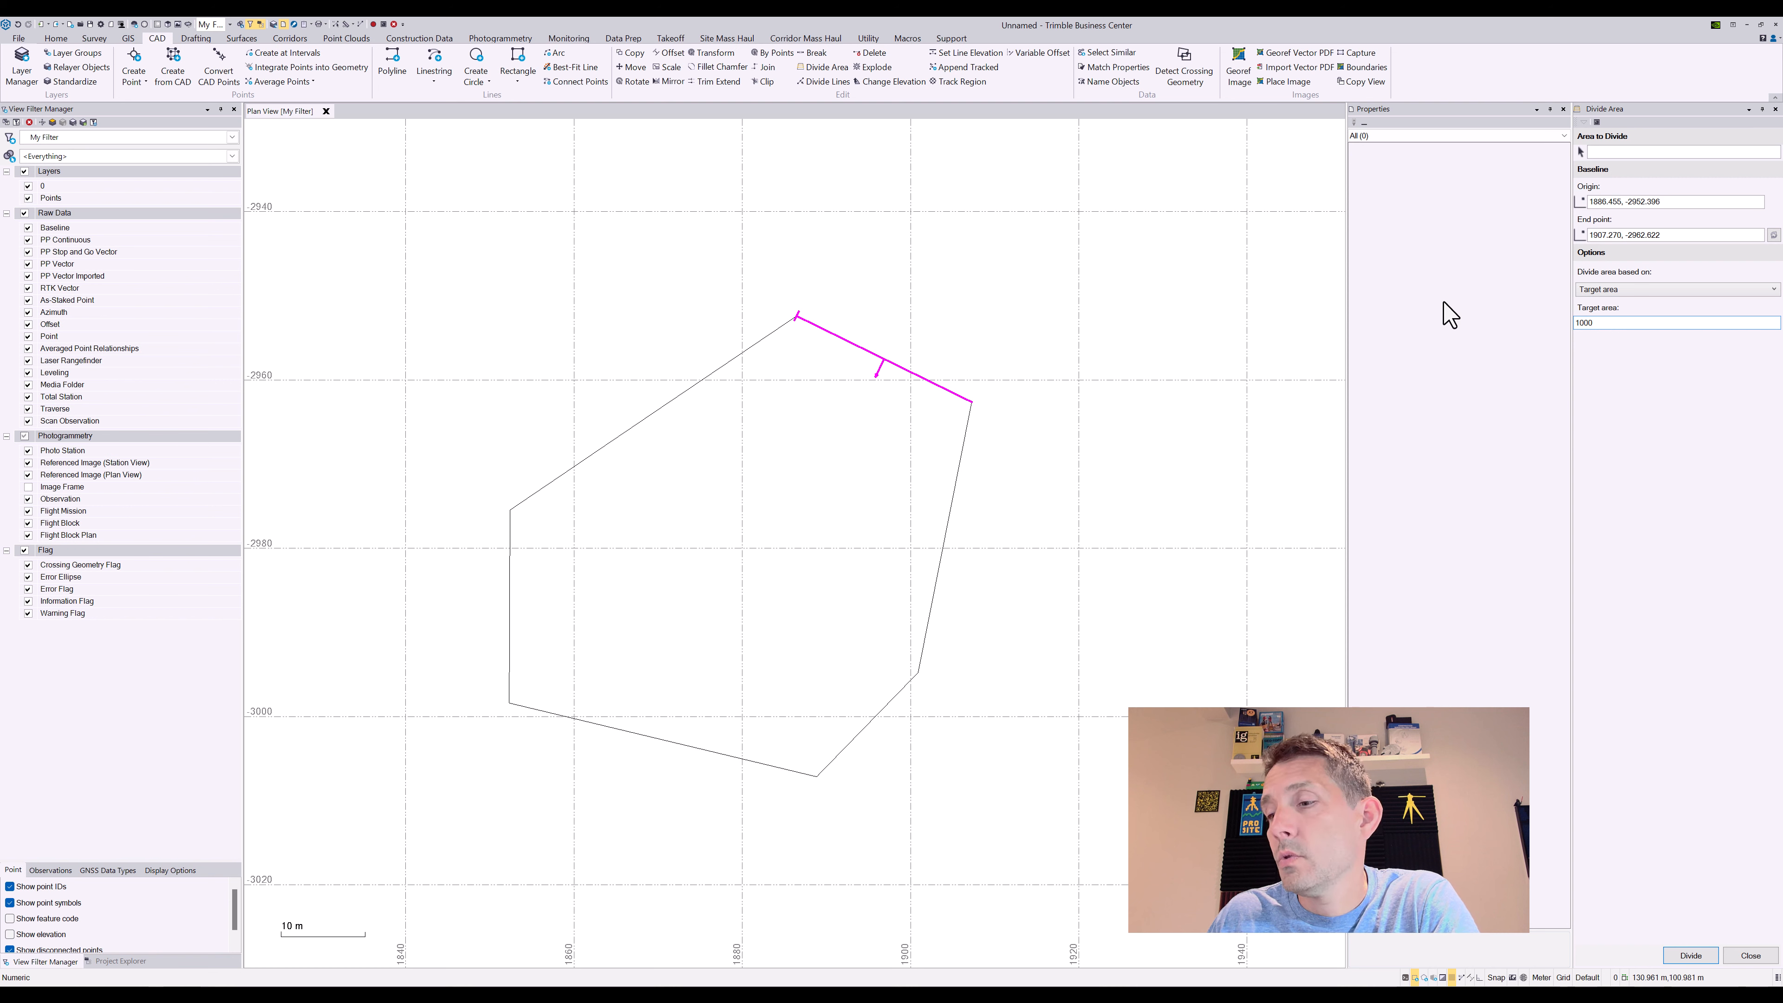
pyautogui.press('Tab')
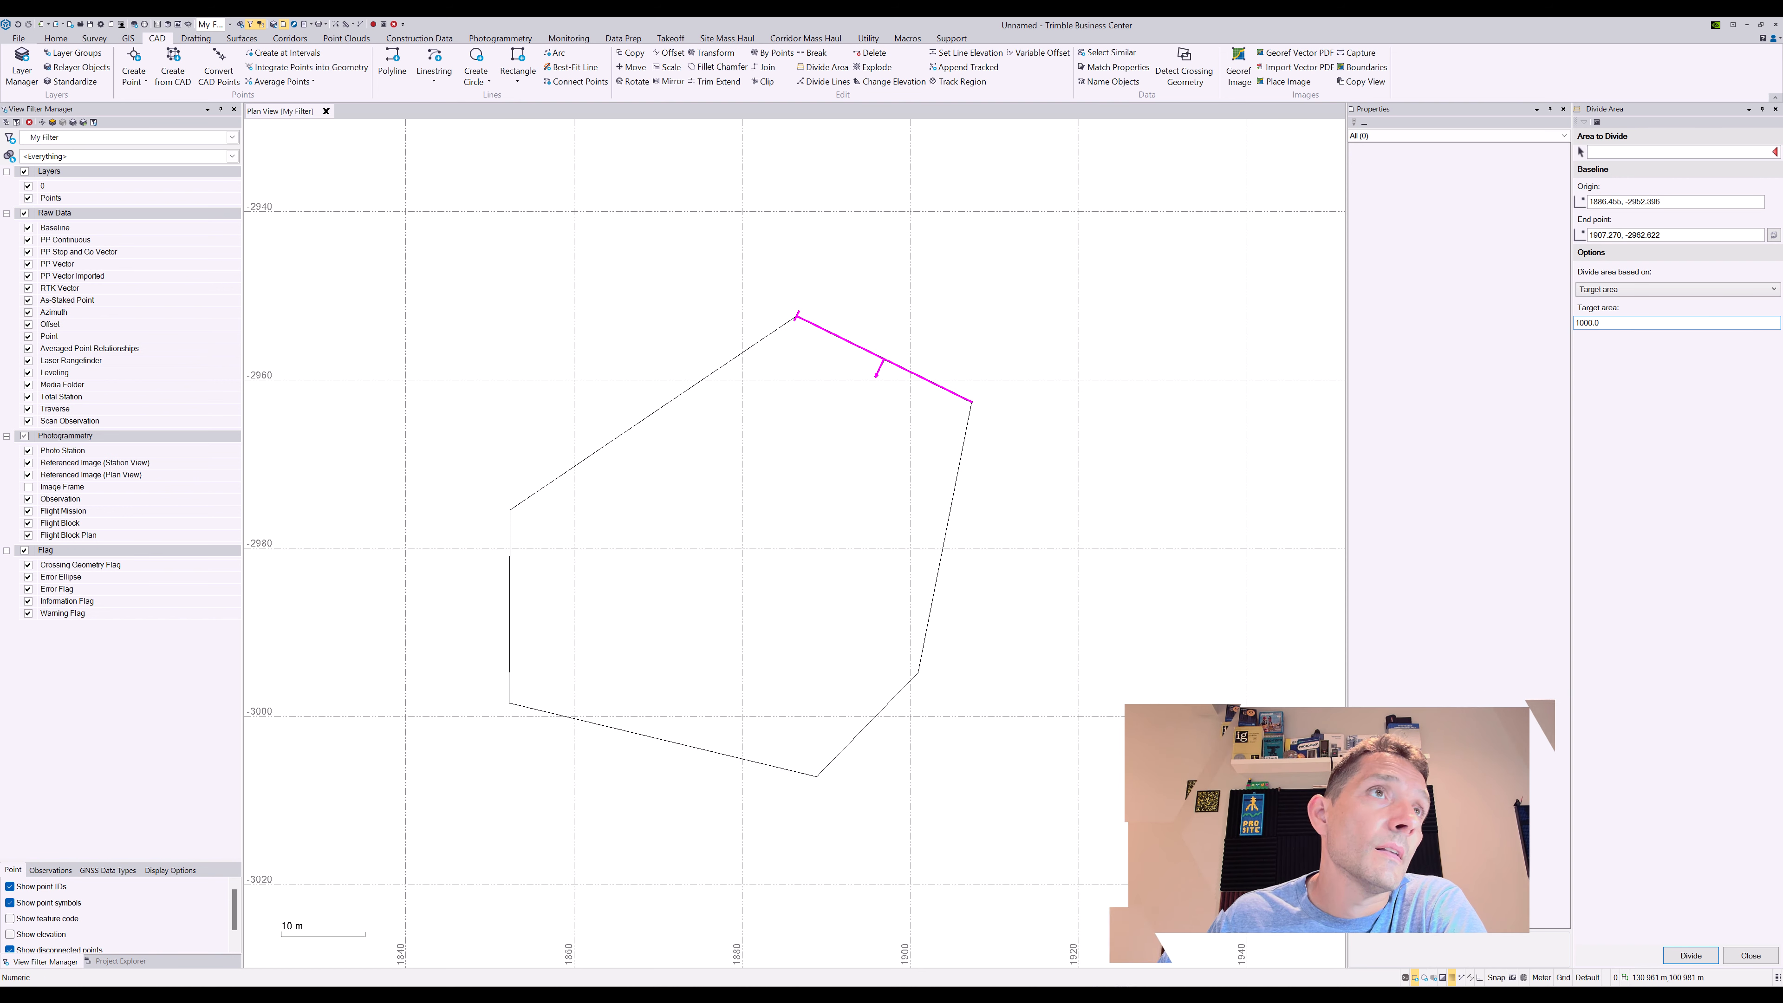
pyautogui.click(1627, 323)
pyautogui.doubleClick(1627, 324)
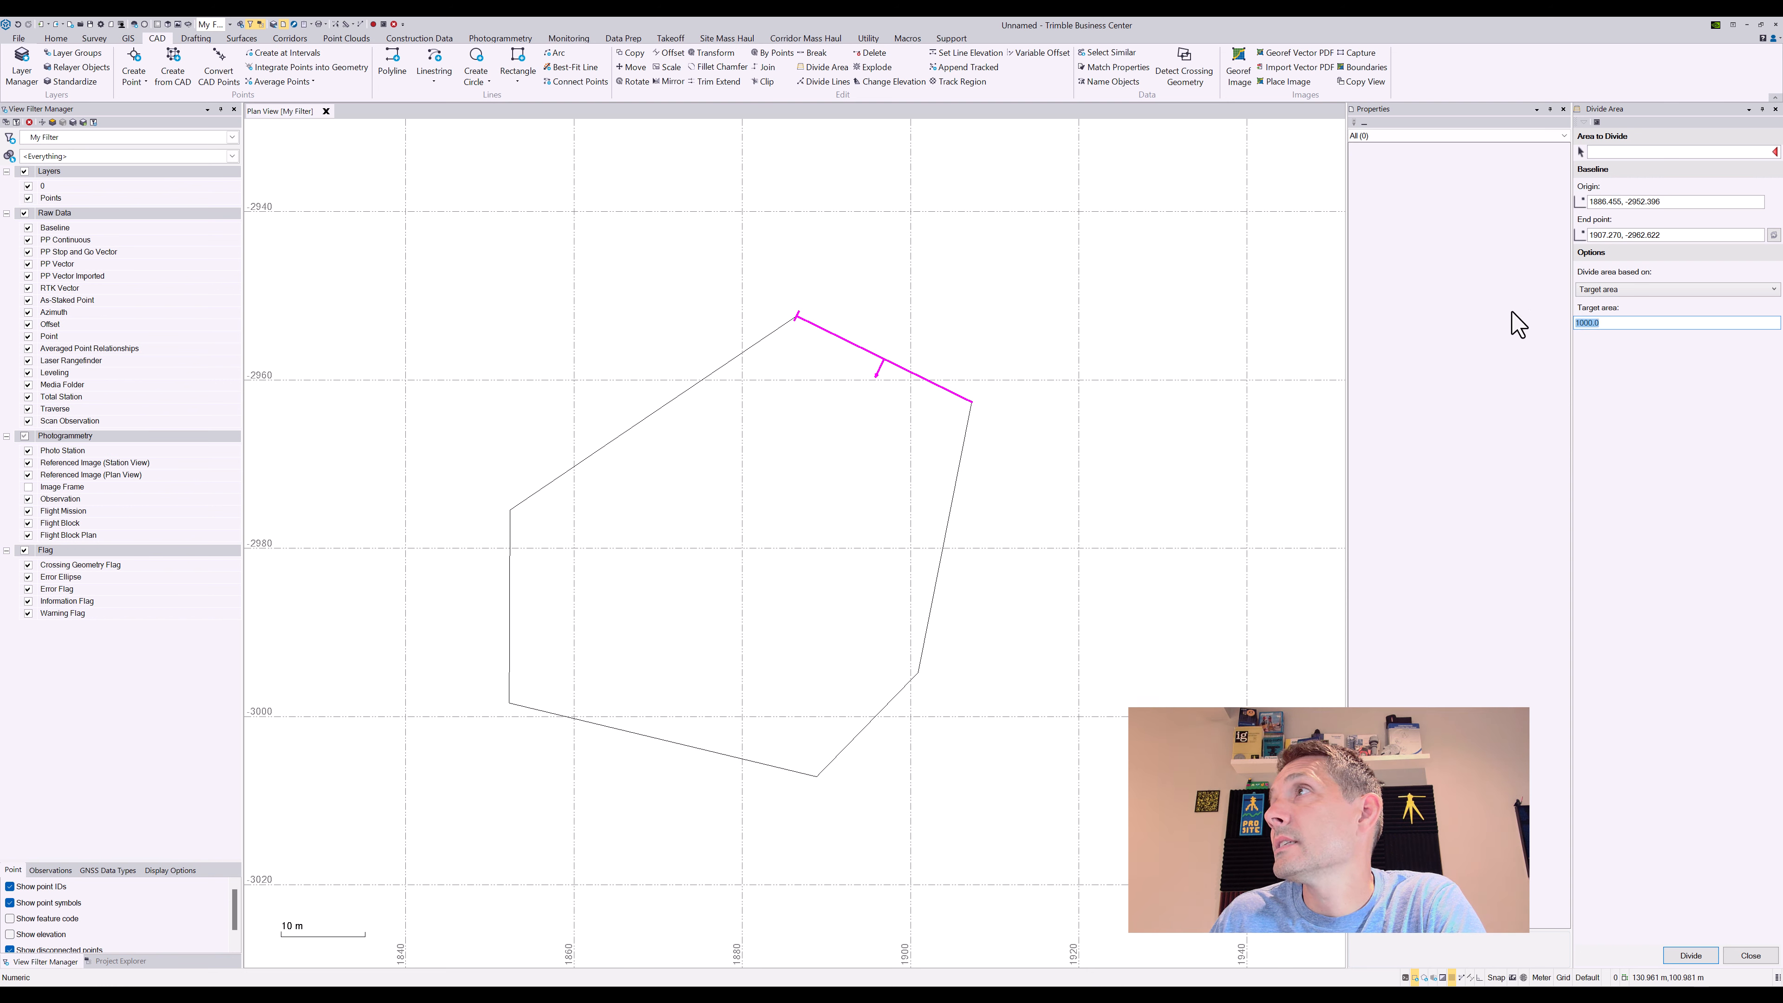
pyautogui.click(1639, 156)
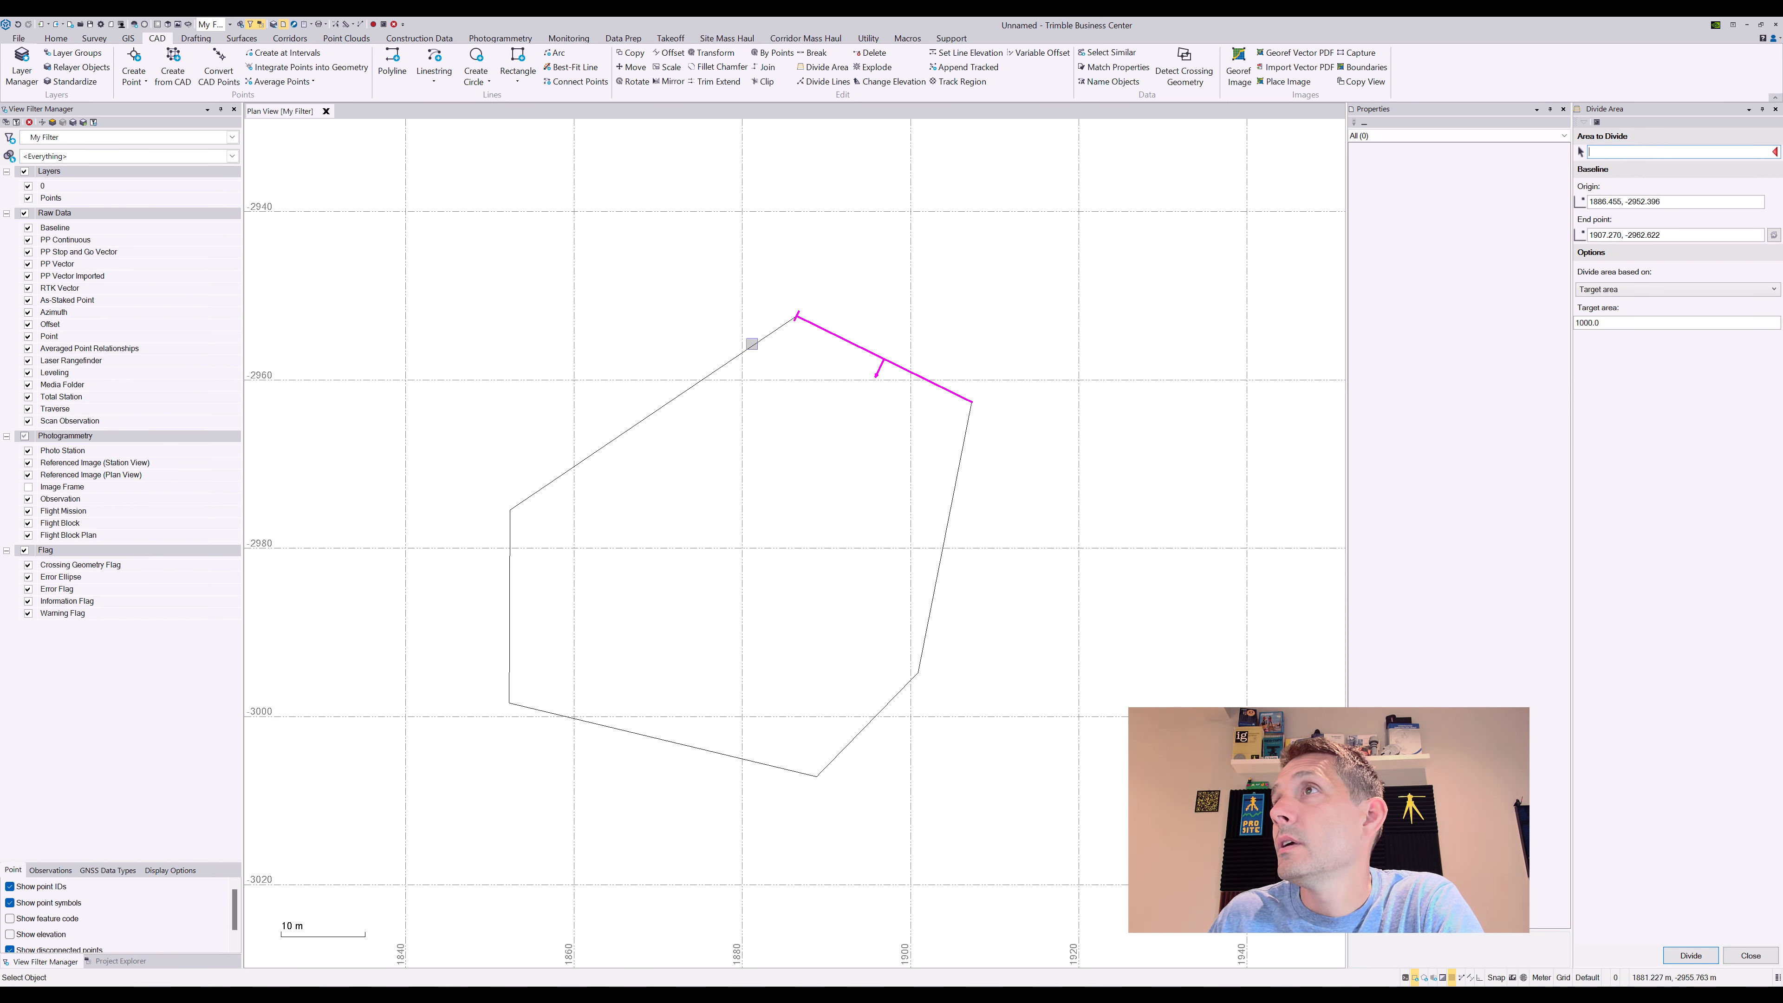
# Convert the hexagon polyline to a linestring via Edit and pick it as the area
pyautogui.click(772, 331)
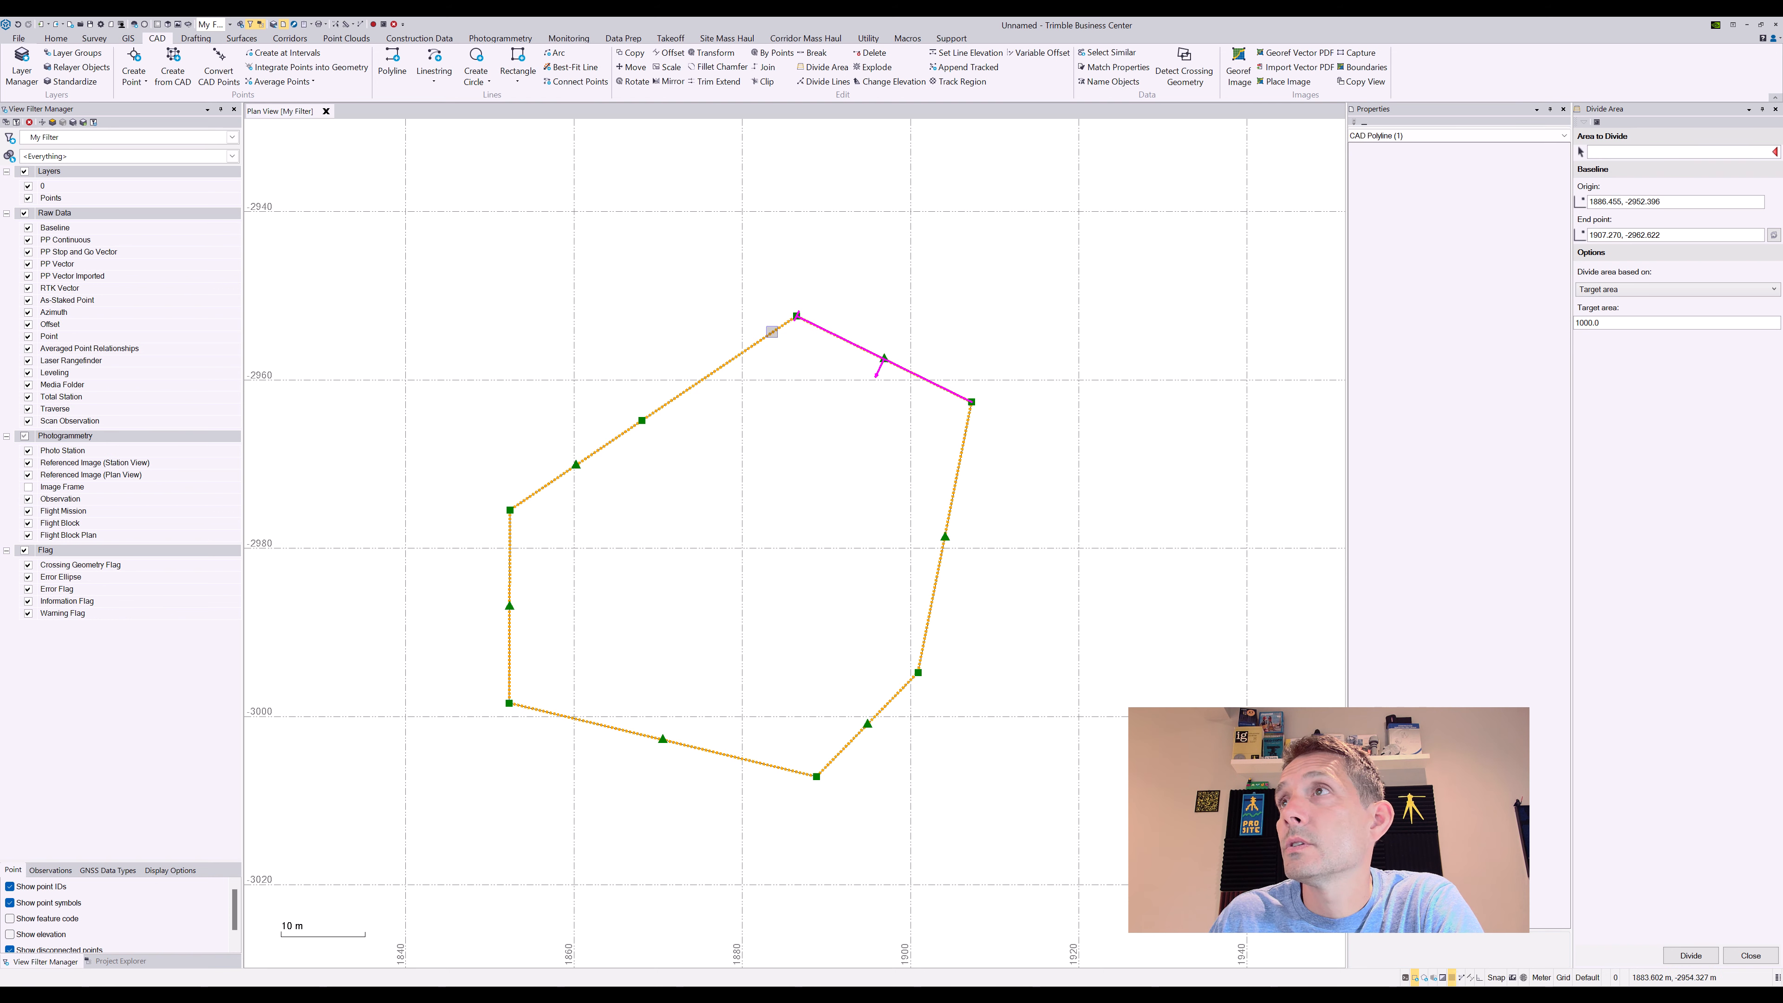
pyautogui.rightClick(774, 333)
pyautogui.click(794, 447)
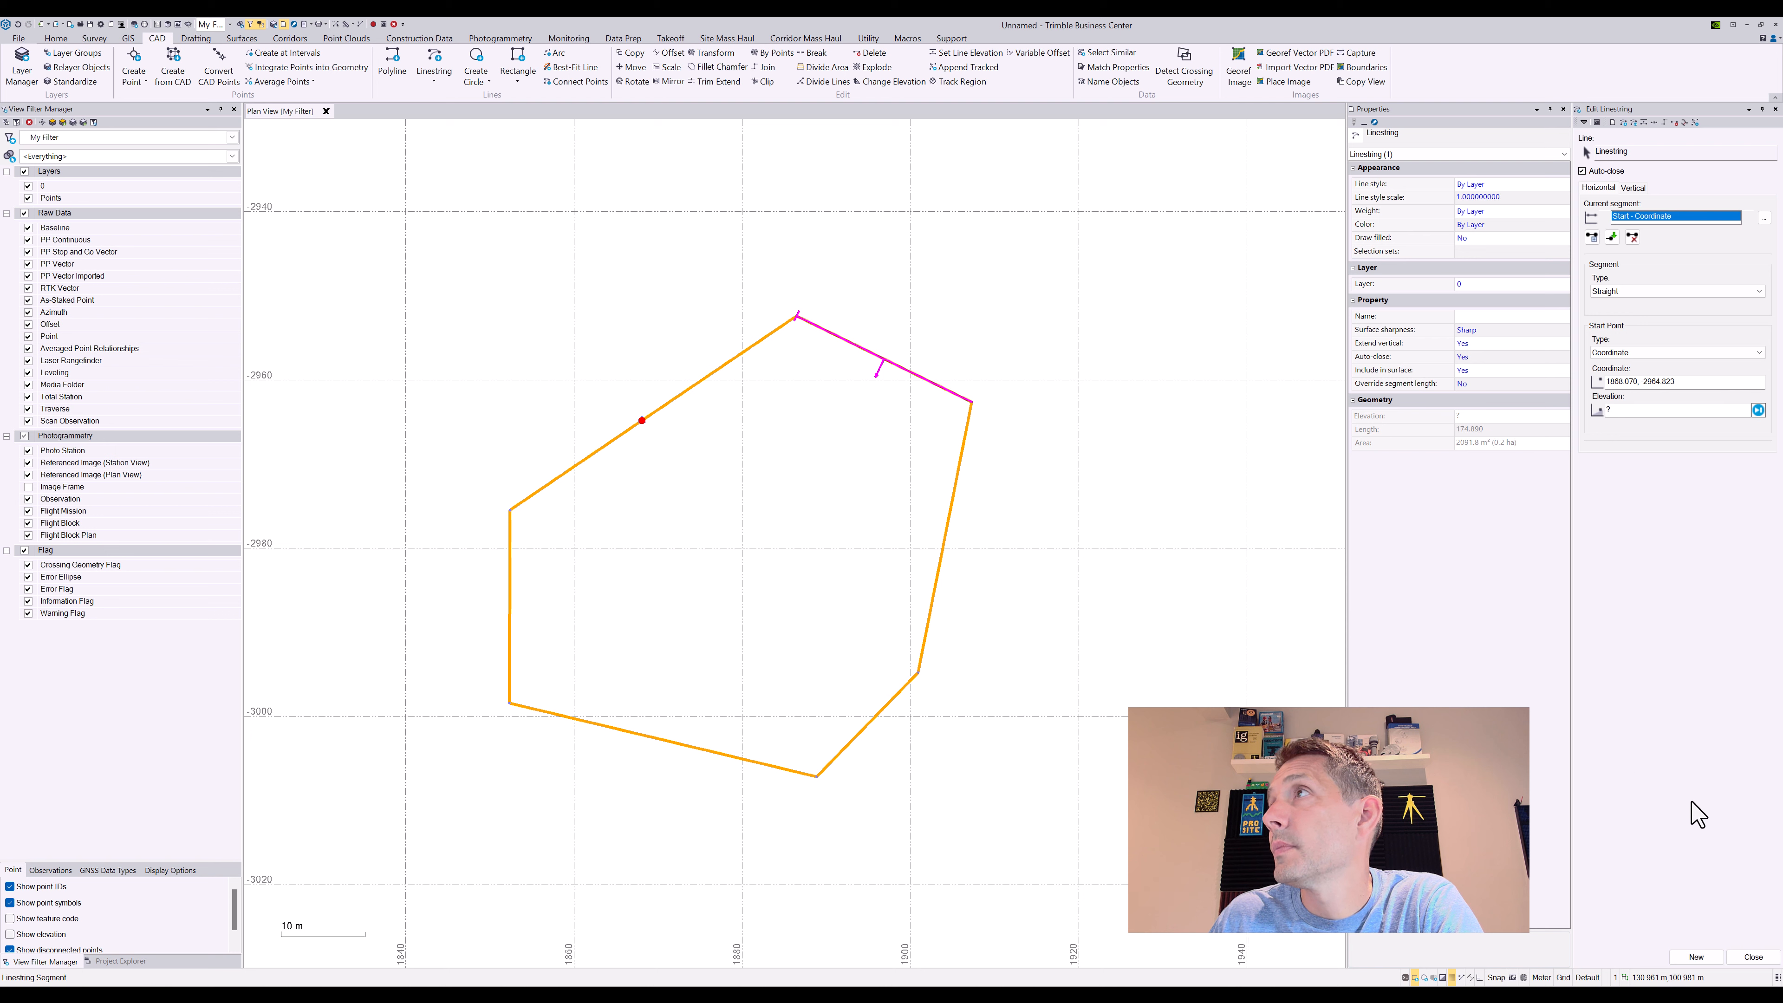
pyautogui.click(1753, 957)
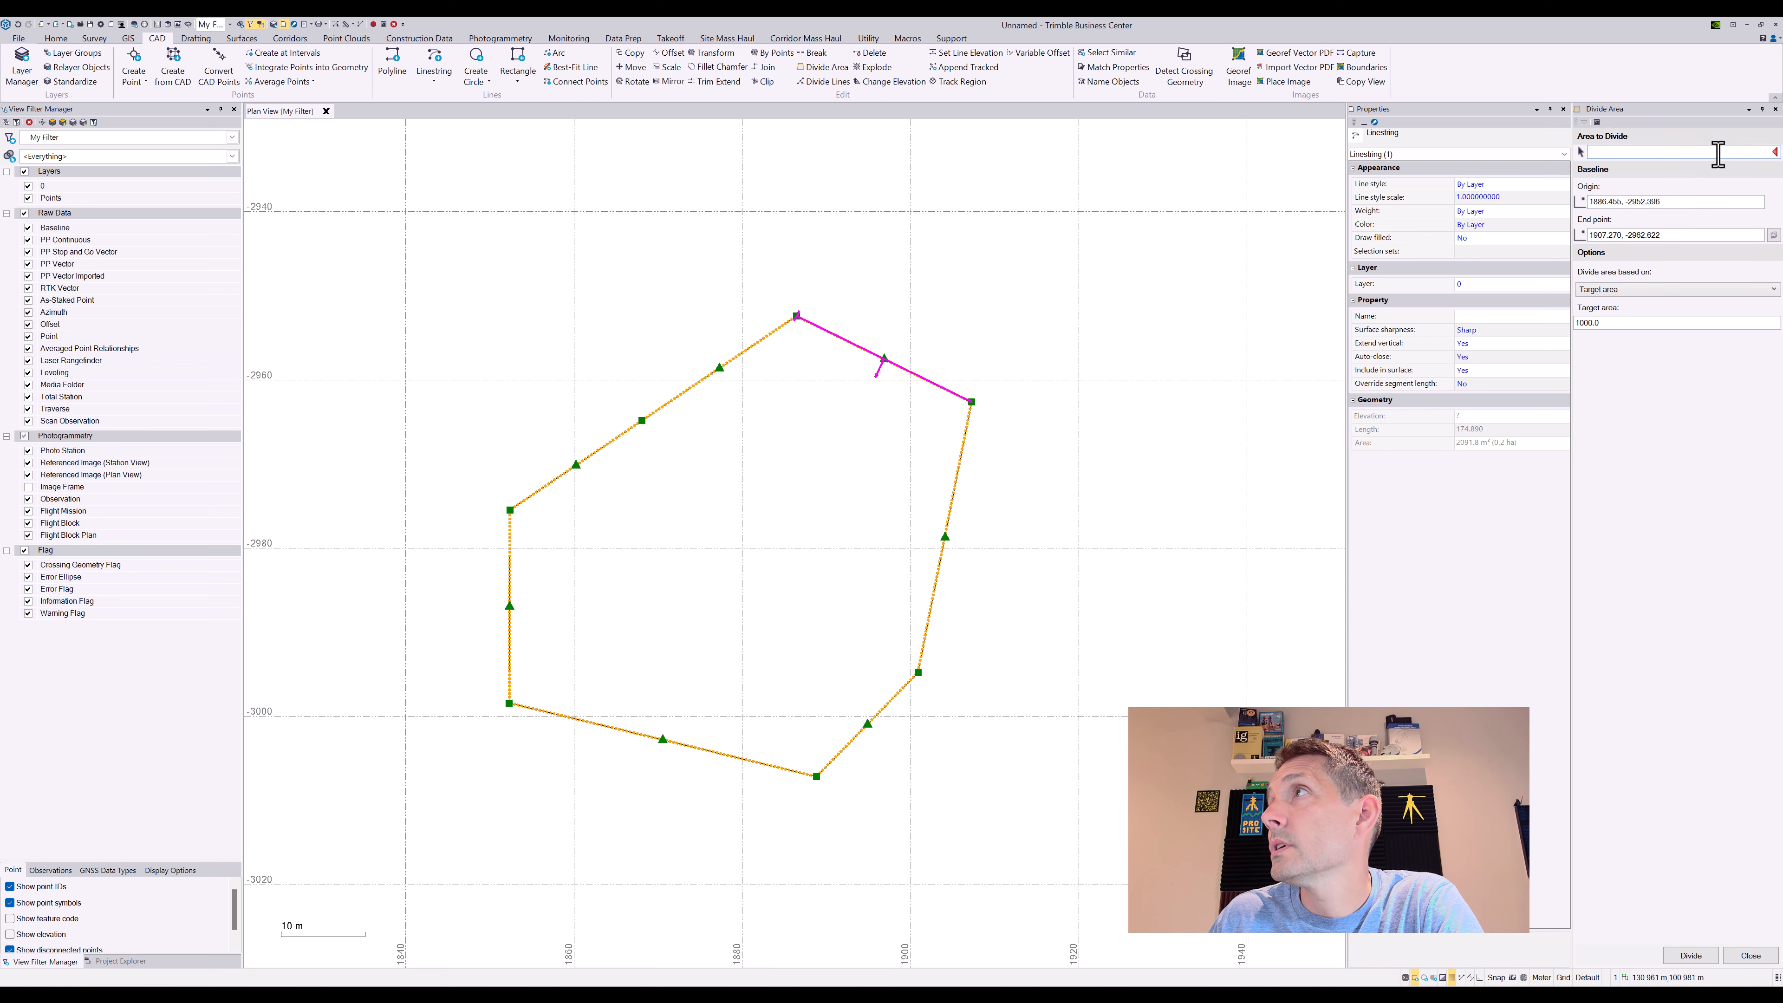
pyautogui.click(850, 340)
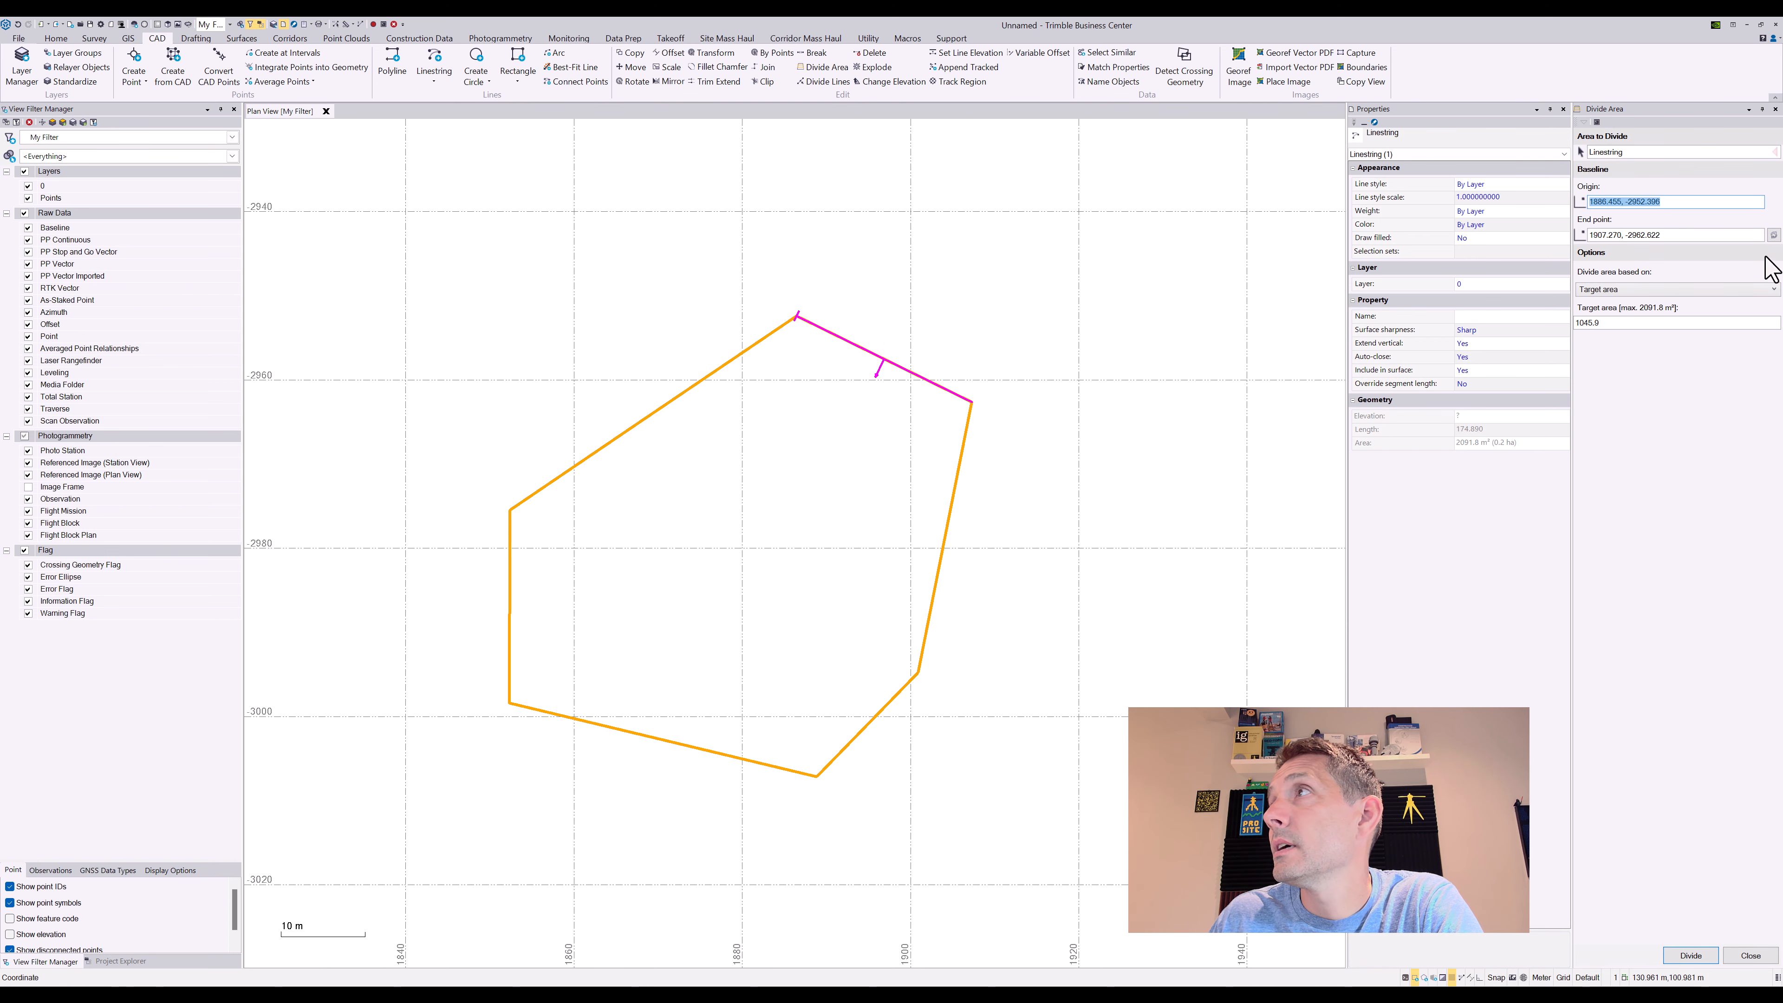
# Split the hexagon at a 1000 m² target, check the upper subarea, then undo
pyautogui.click(1608, 323)
pyautogui.write('1')
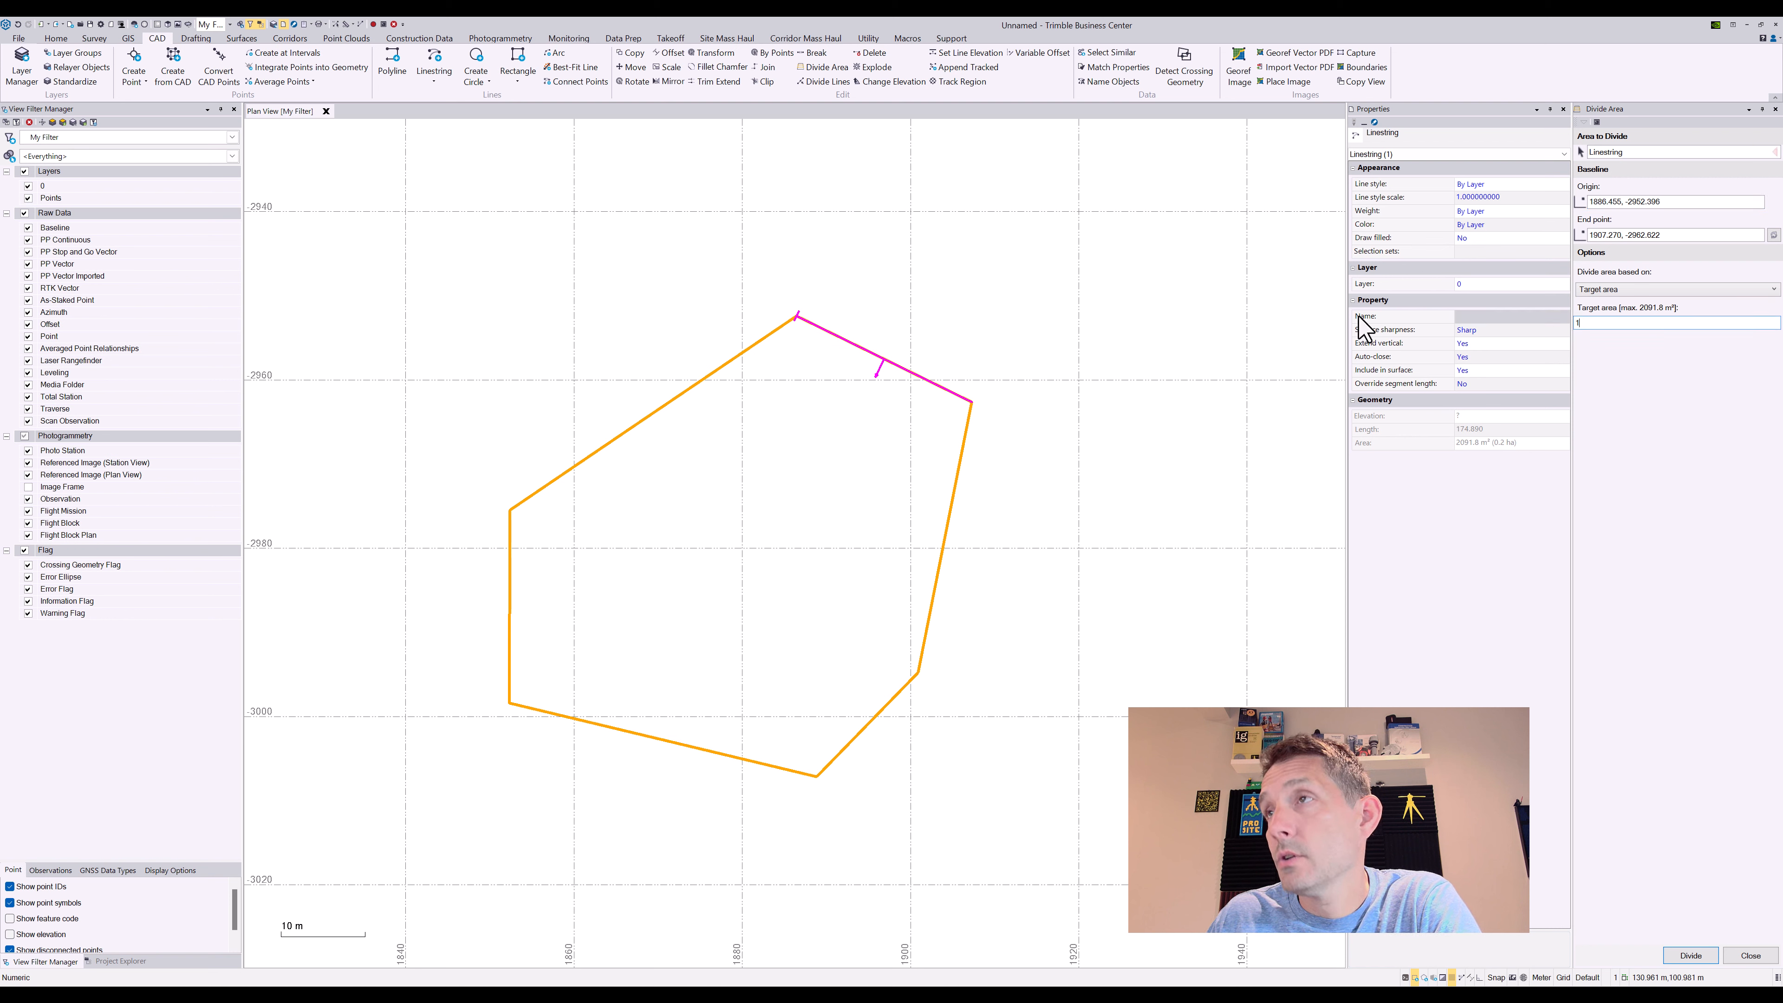
pyautogui.write('000')
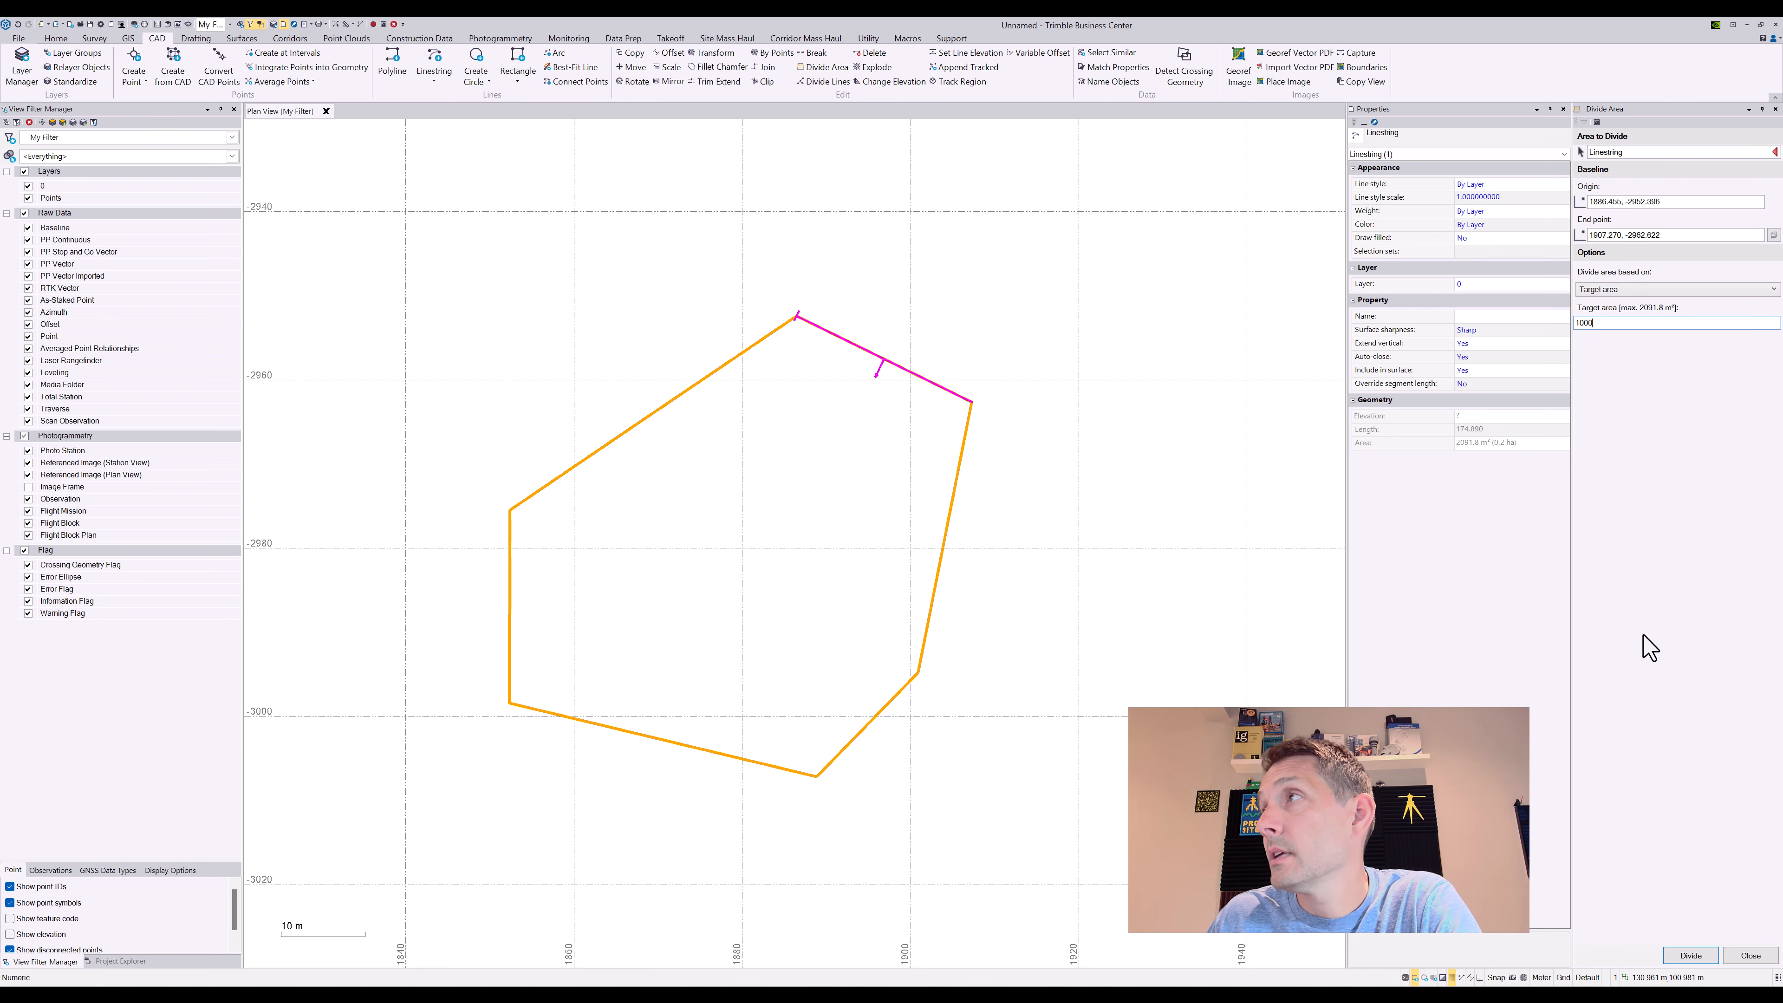
pyautogui.click(1690, 955)
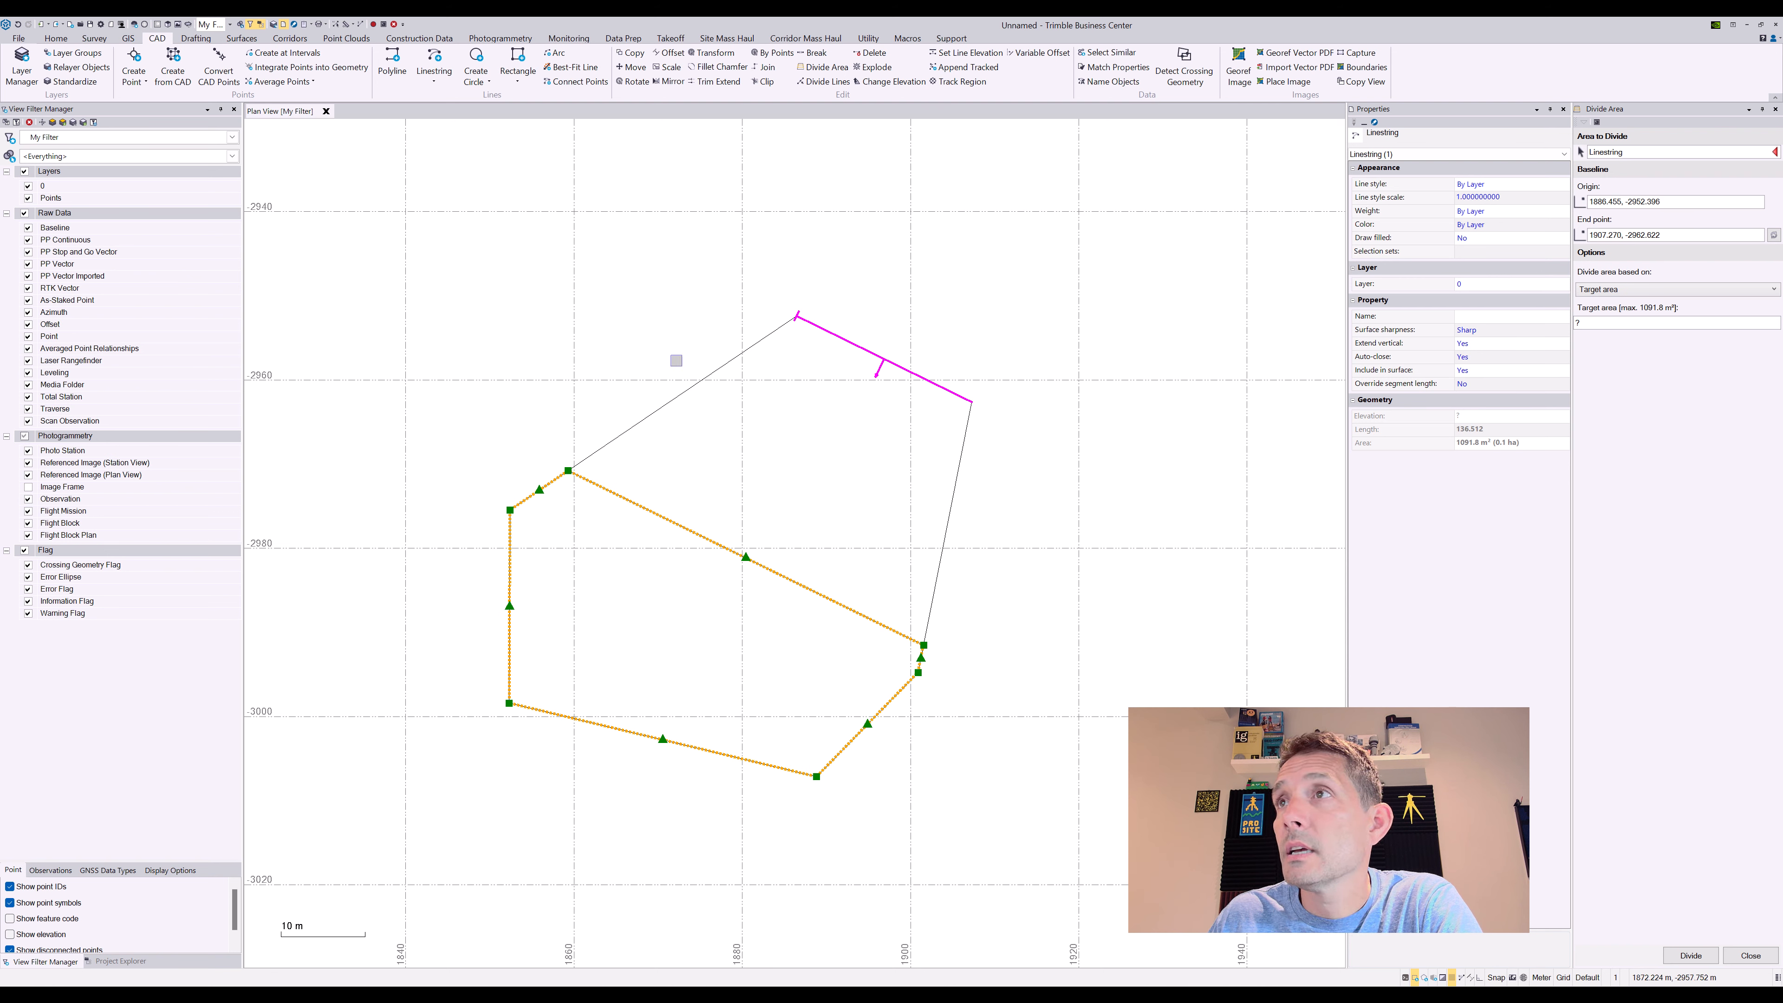
pyautogui.click(683, 392)
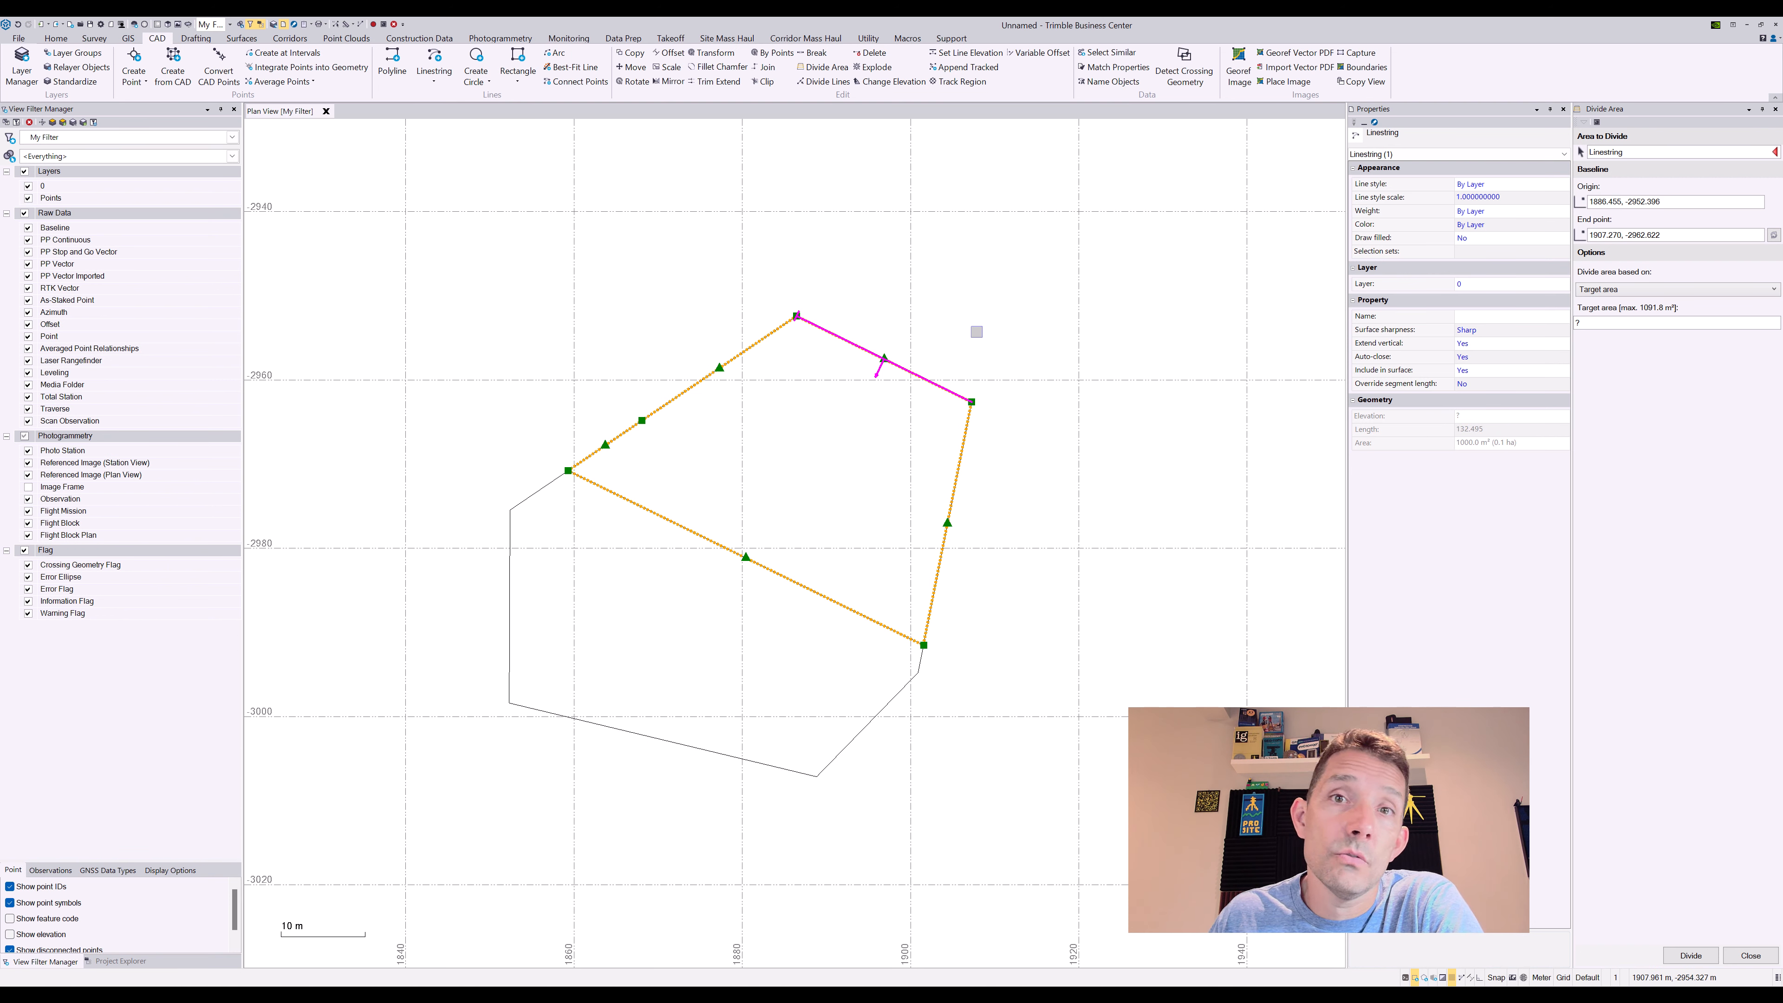
pyautogui.click(19, 24)
# Reselect the whole hexagon as the area to divide
pyautogui.click(758, 341)
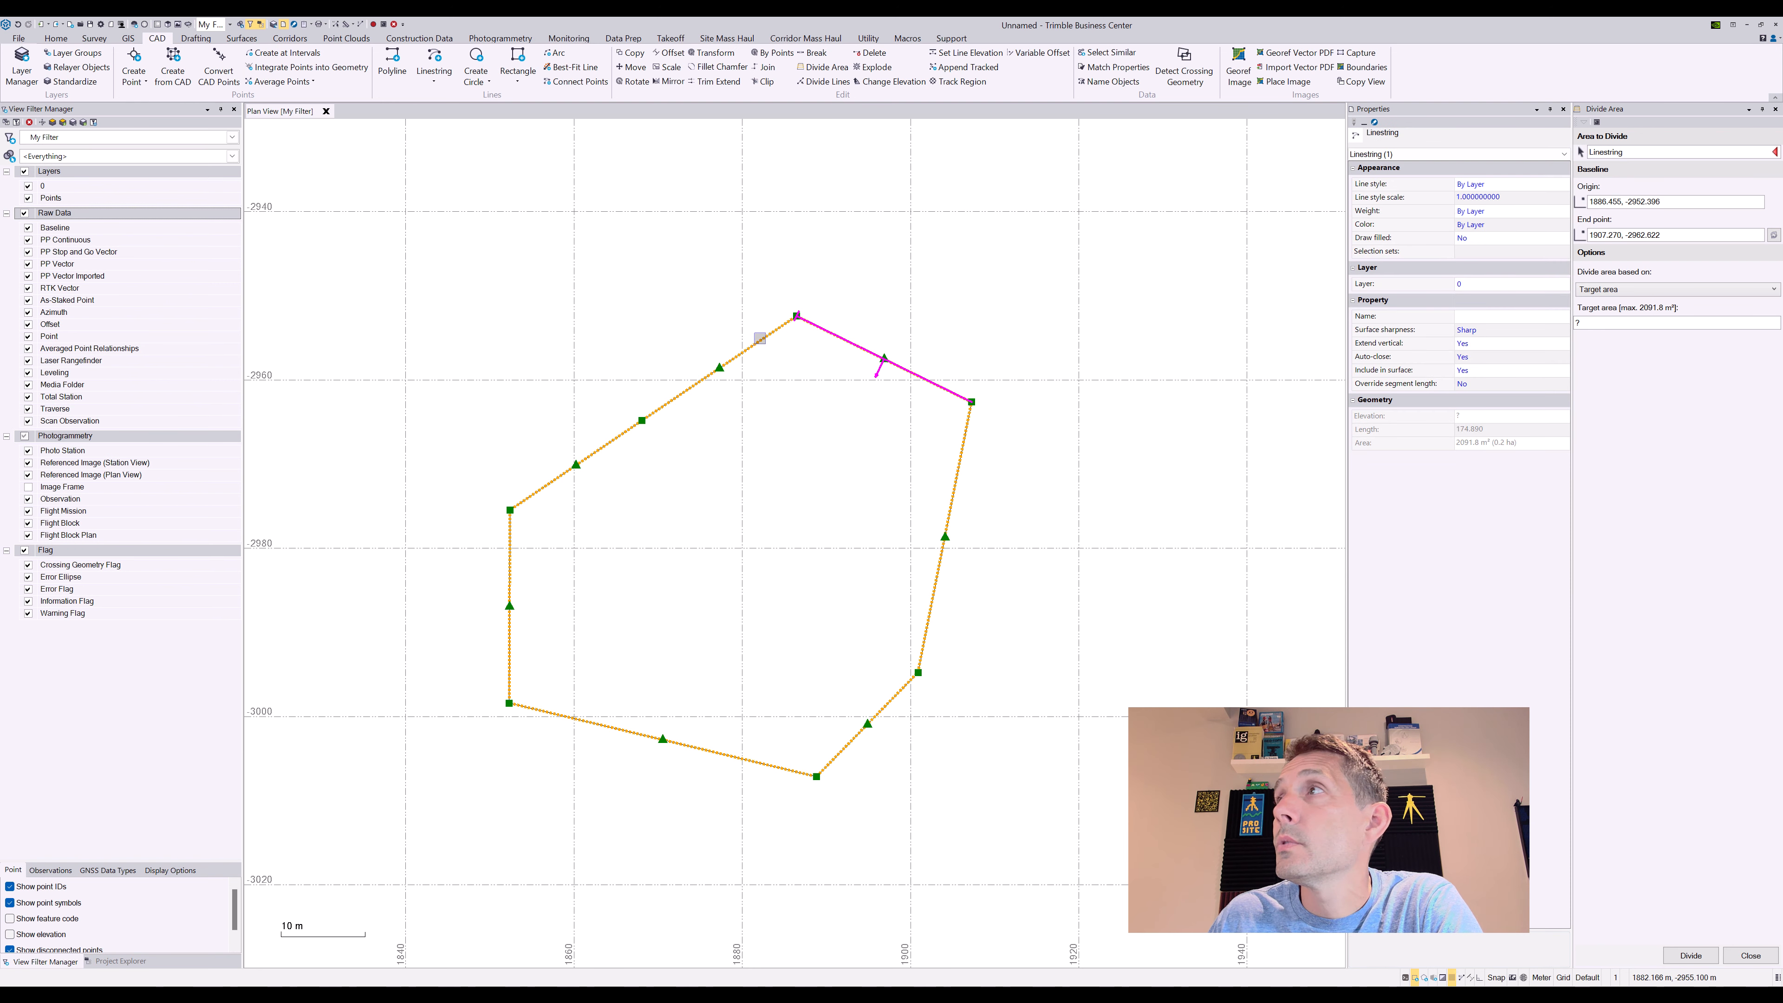
pyautogui.rightClick(760, 338)
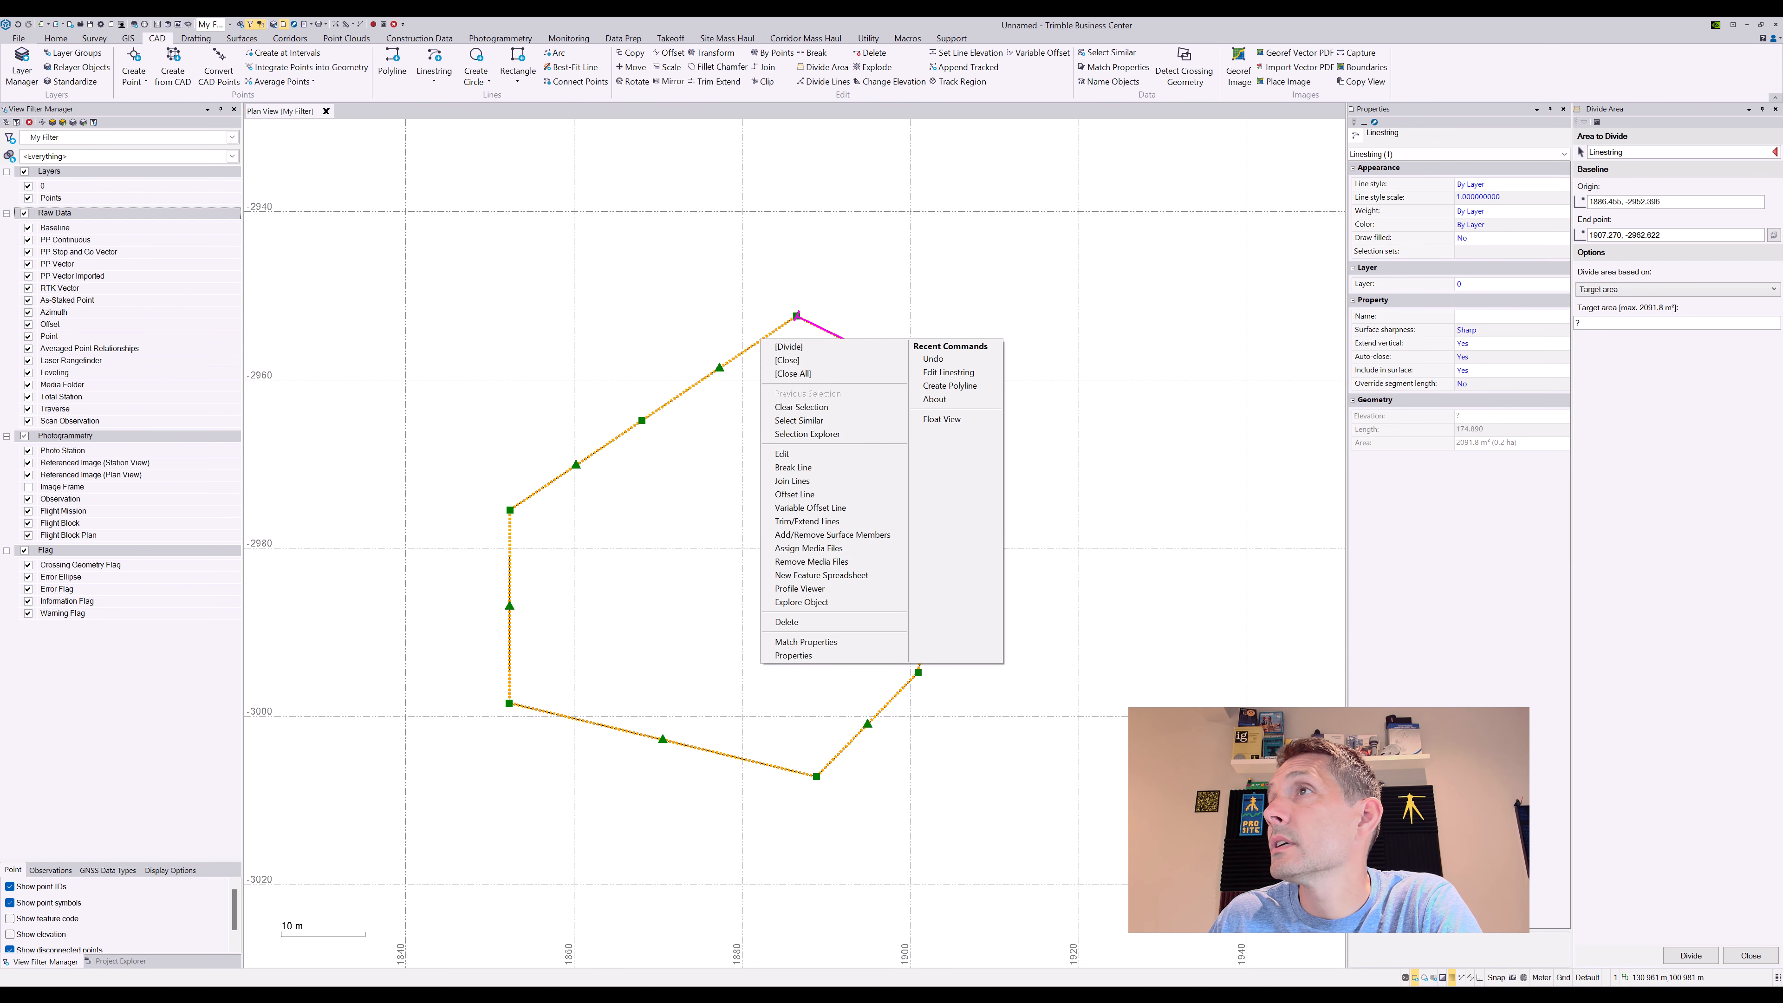
pyautogui.click(1127, 279)
pyautogui.click(1643, 152)
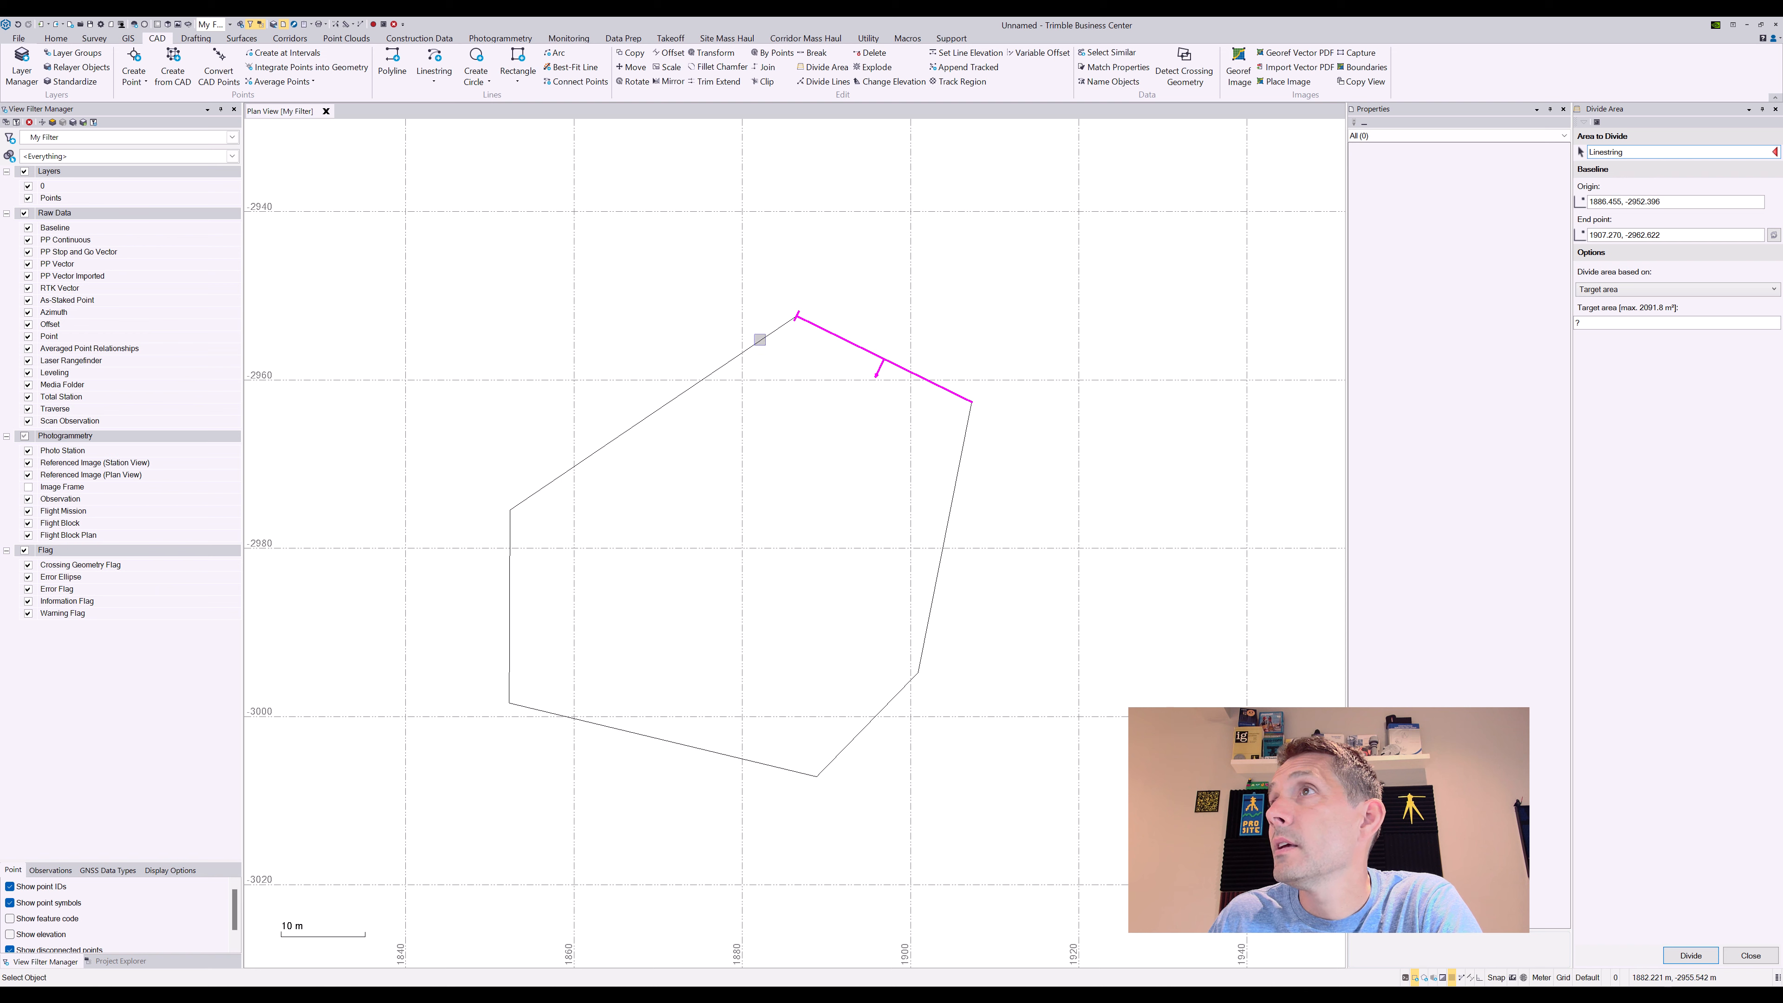
pyautogui.click(760, 340)
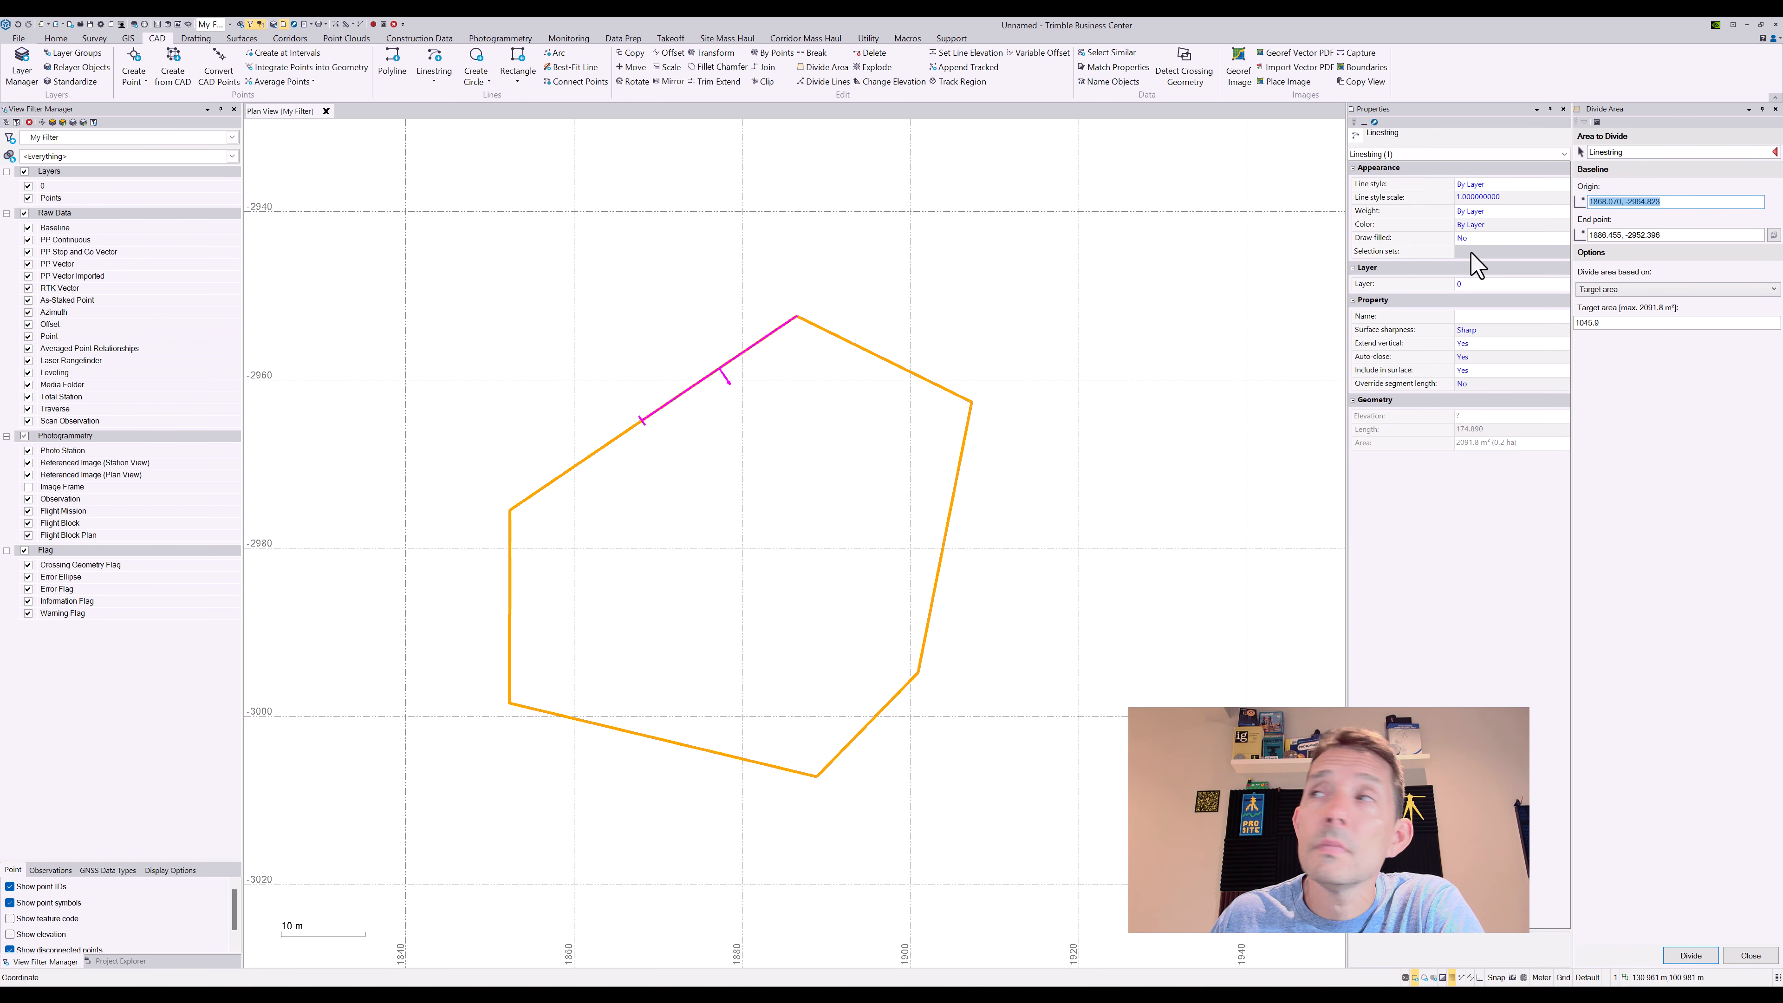
# Divide 20 m from a baseline with origin at the bottom-left vertex, then undo
pyautogui.click(1709, 289)
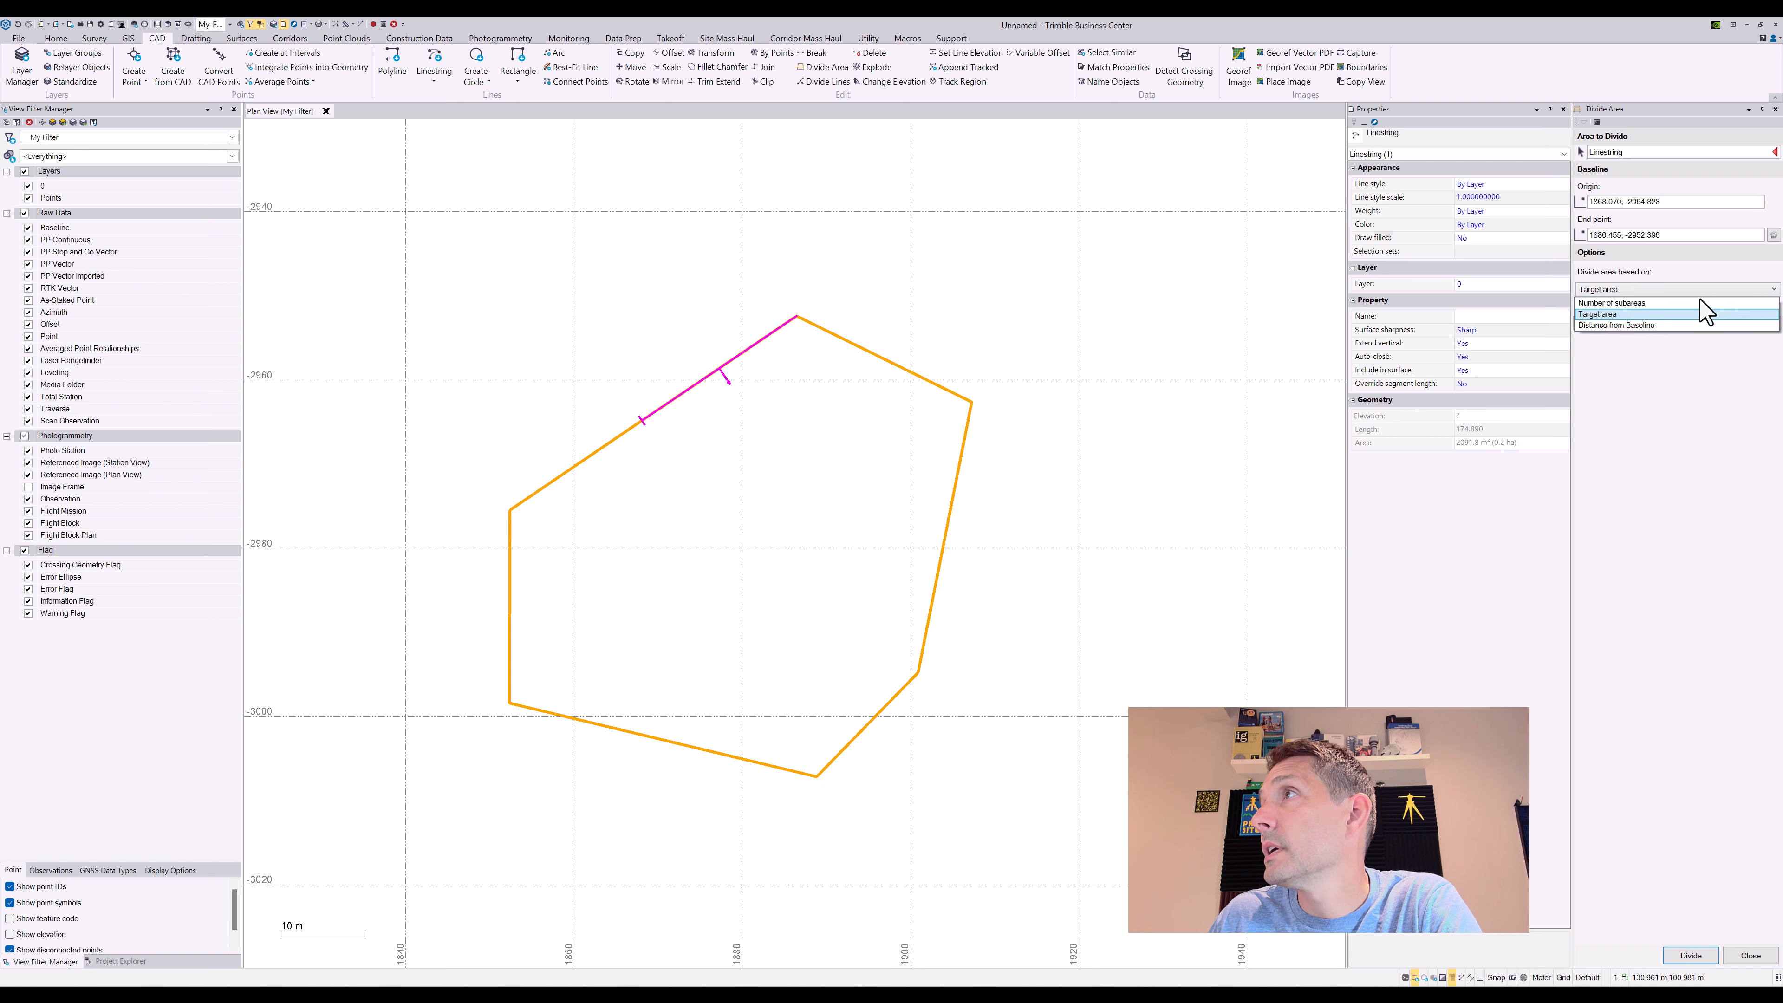
pyautogui.click(1678, 326)
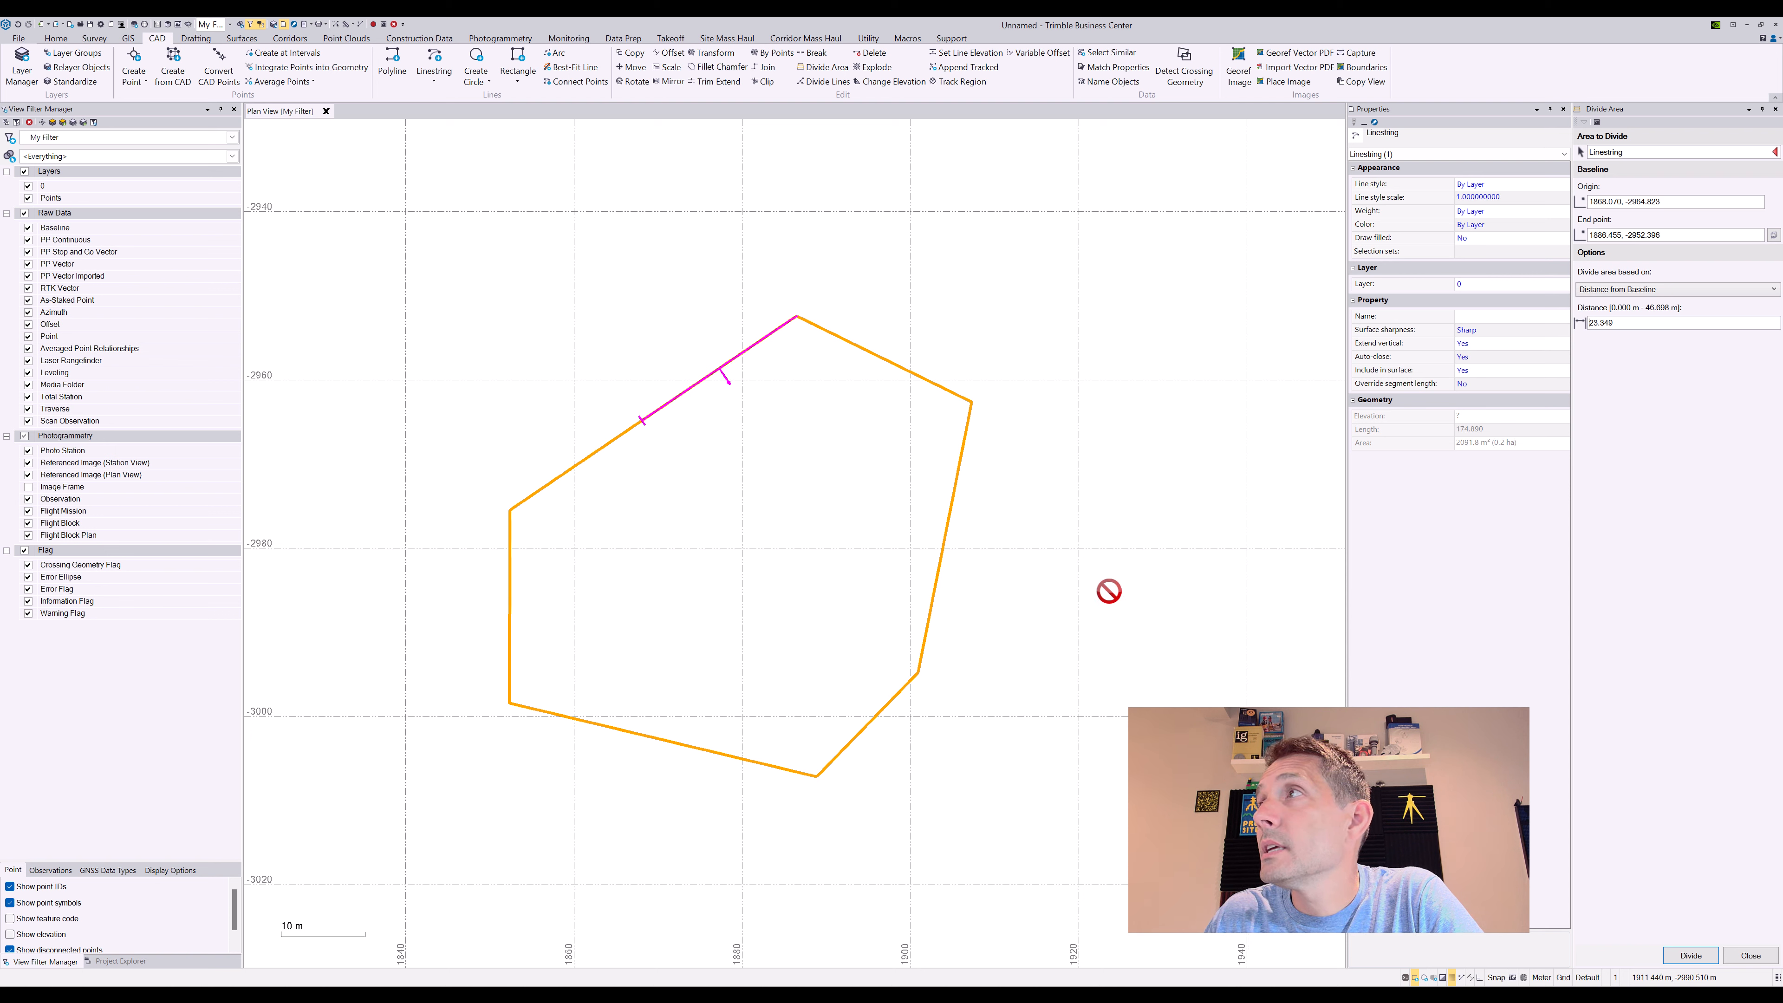
pyautogui.click(1666, 201)
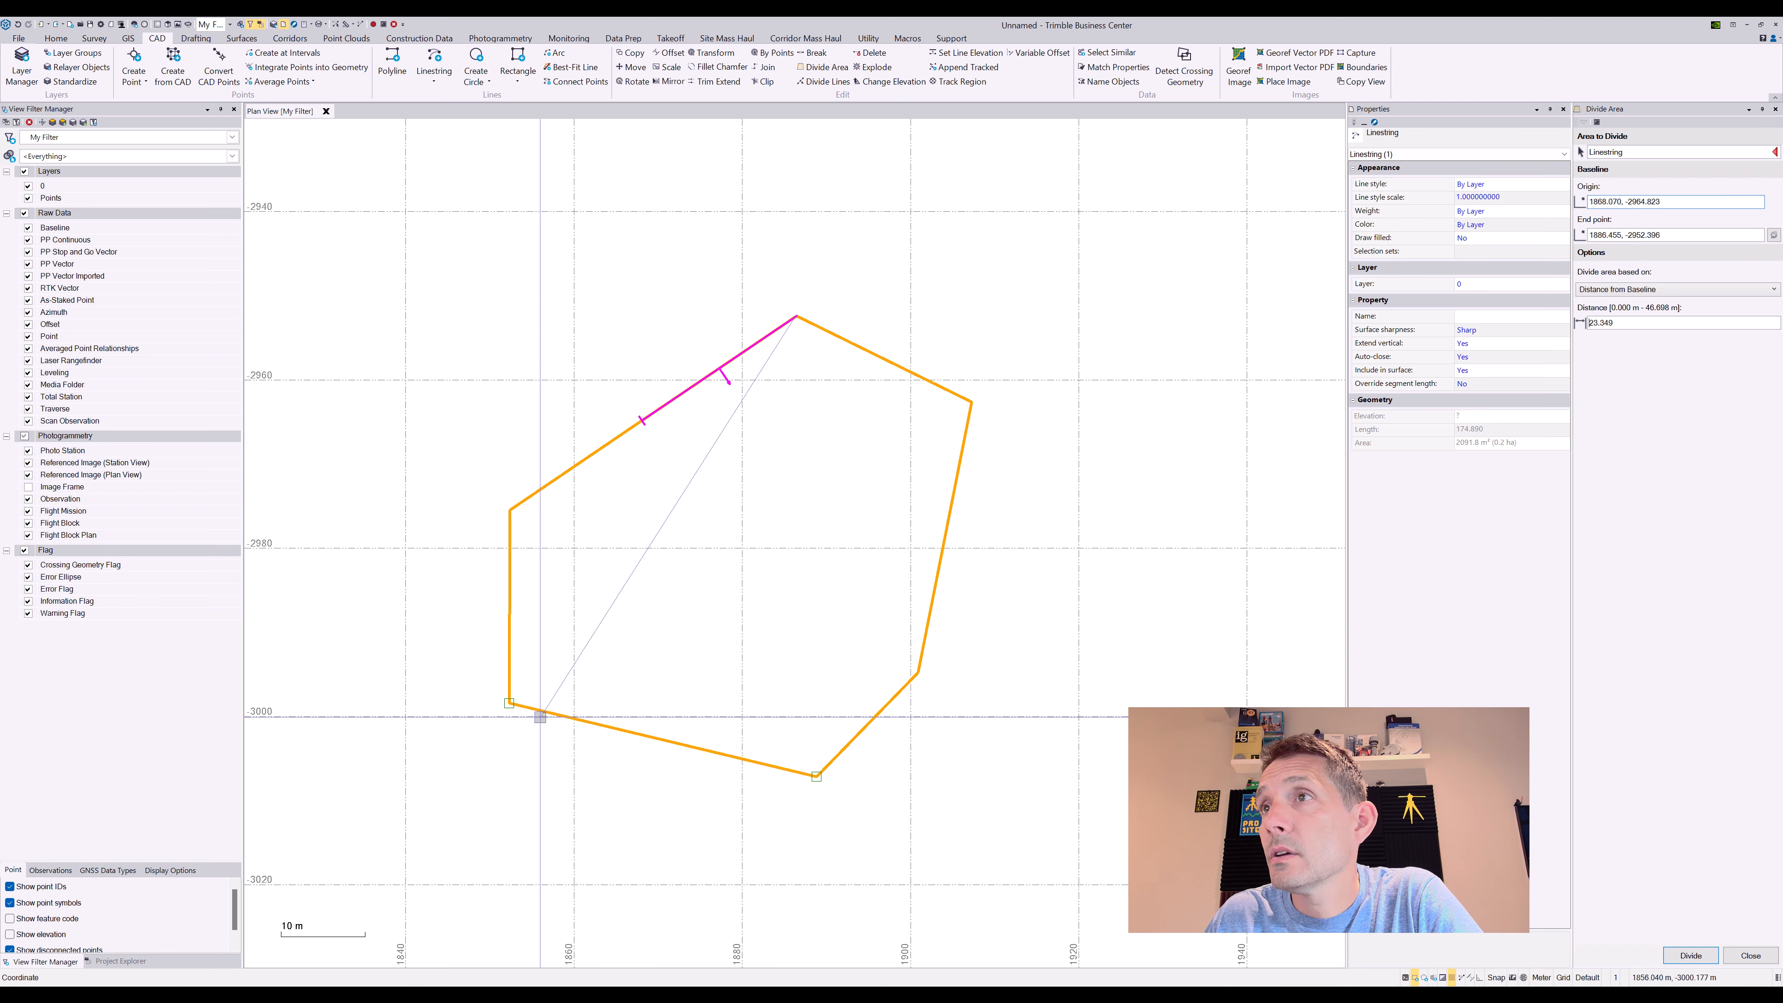
pyautogui.click(509, 703)
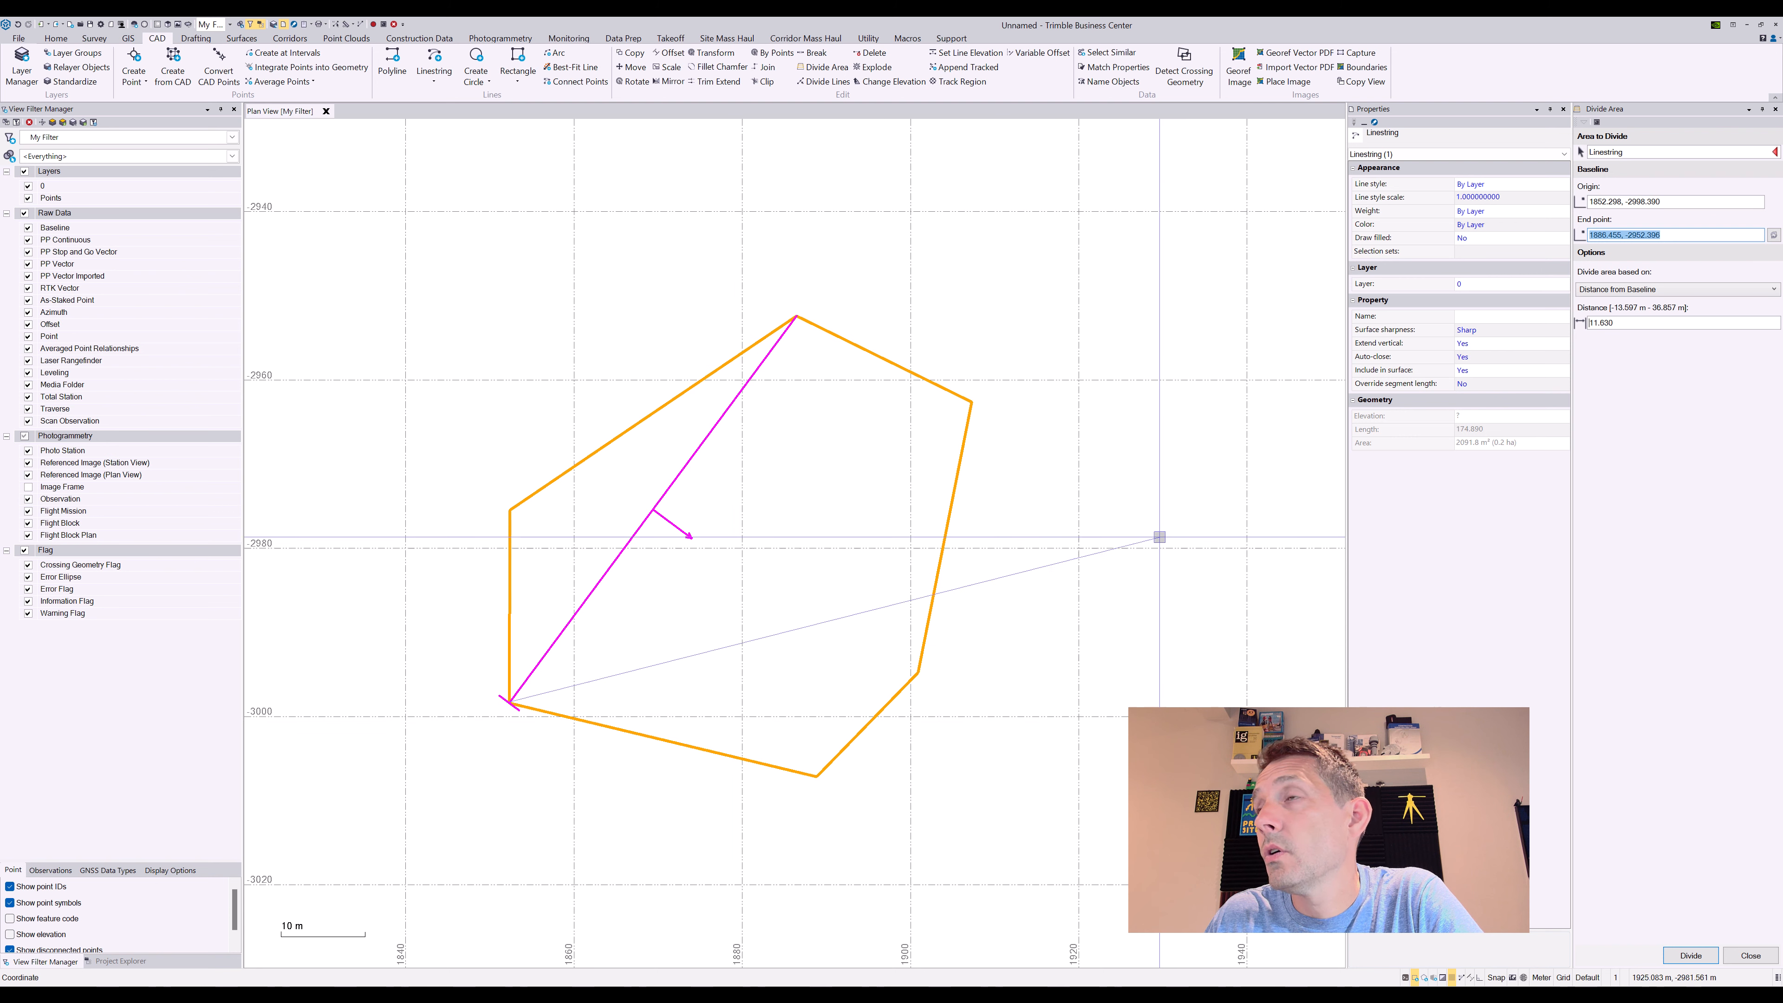
pyautogui.click(1645, 323)
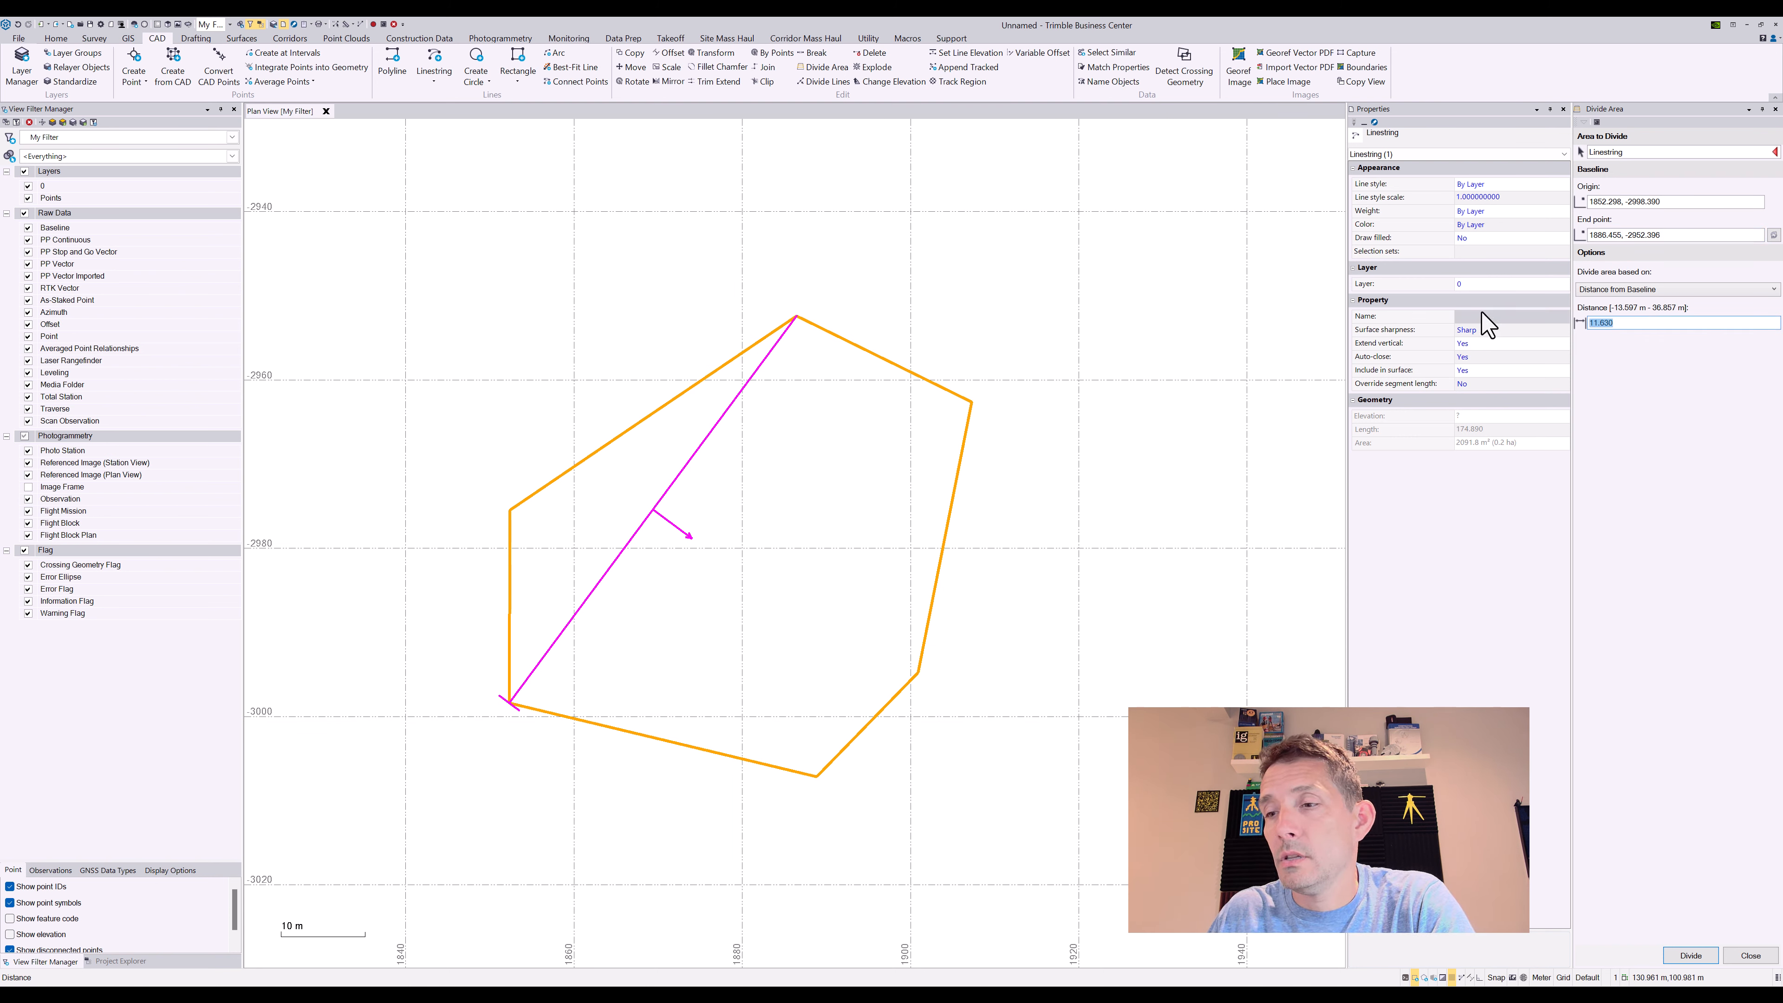
pyautogui.press('Return')
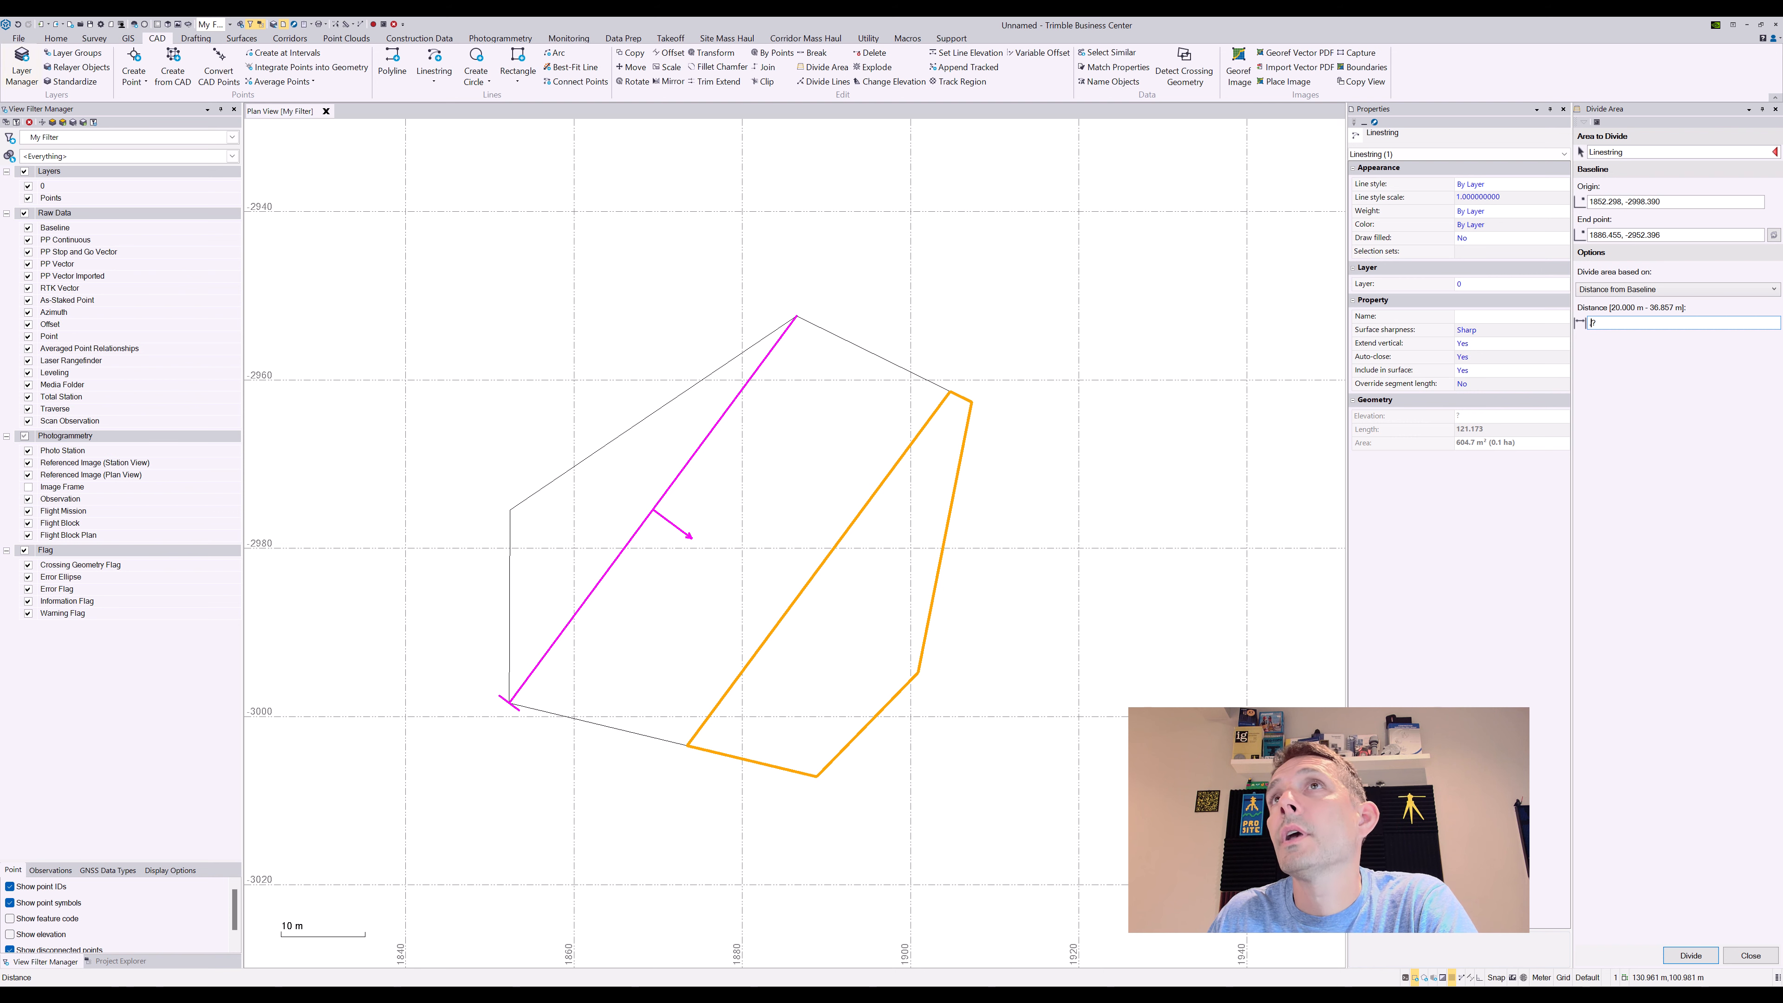
pyautogui.click(17, 25)
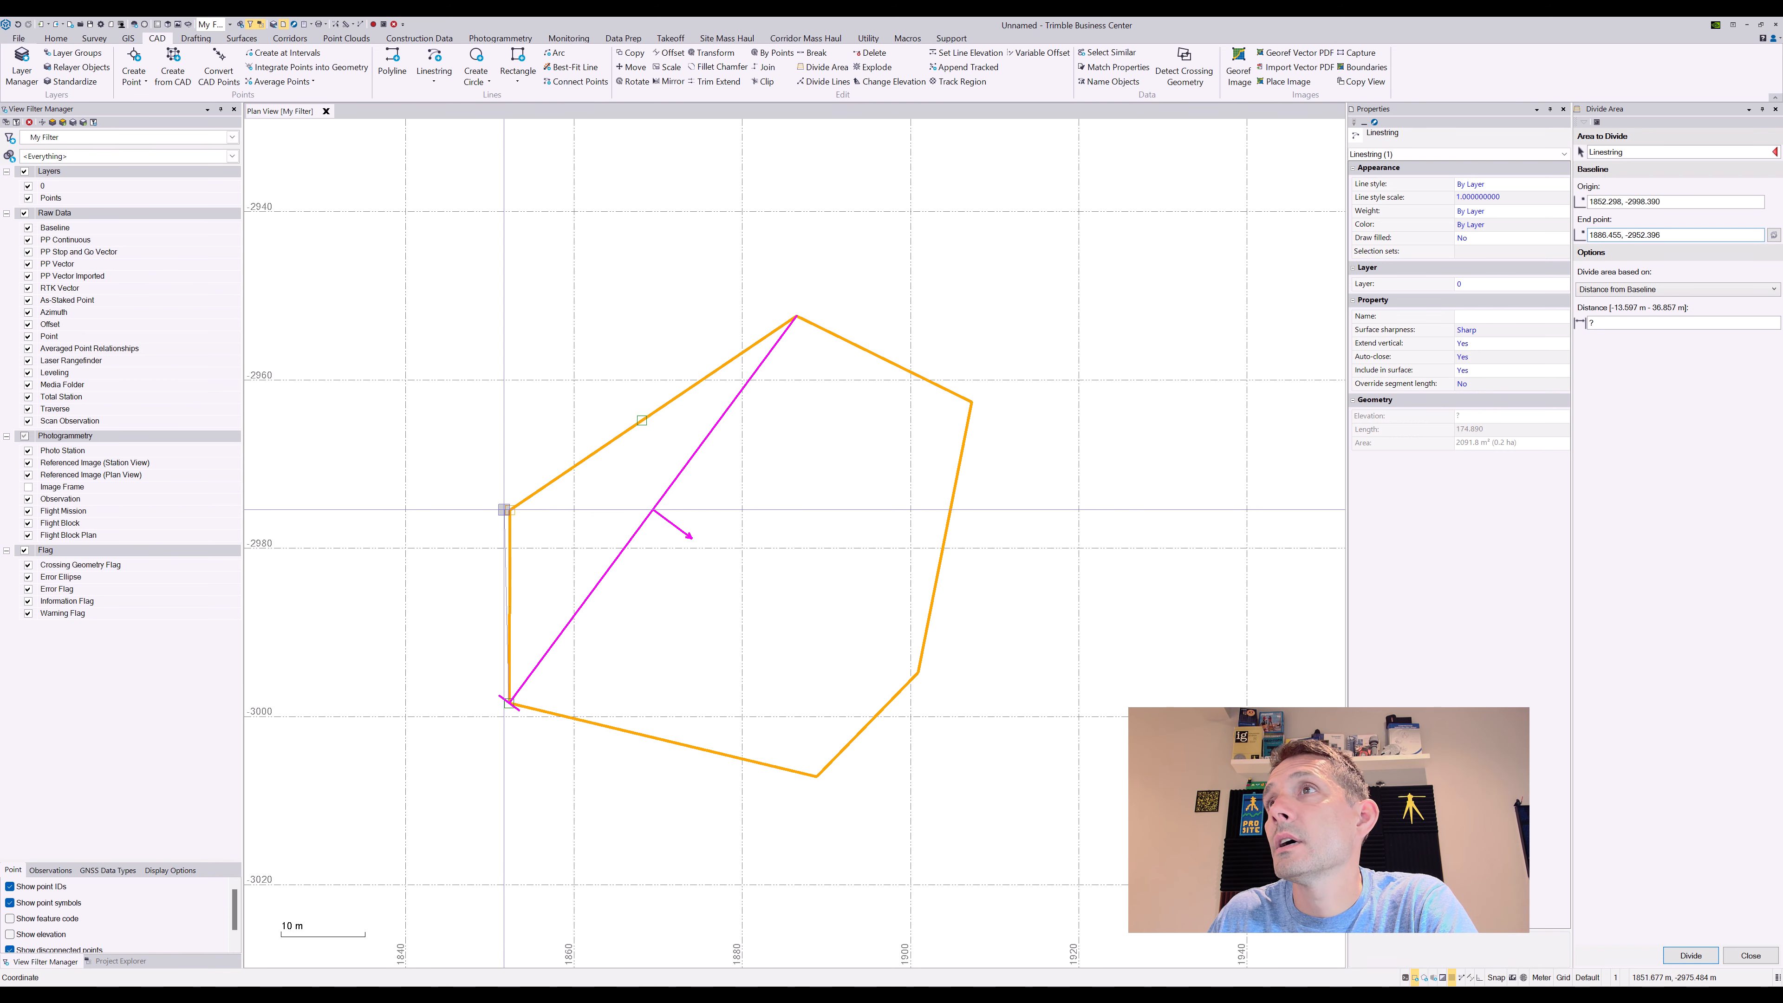
# Make the upper-right edge the baseline, trial-divide at 20 m, then undo the split
pyautogui.click(510, 510)
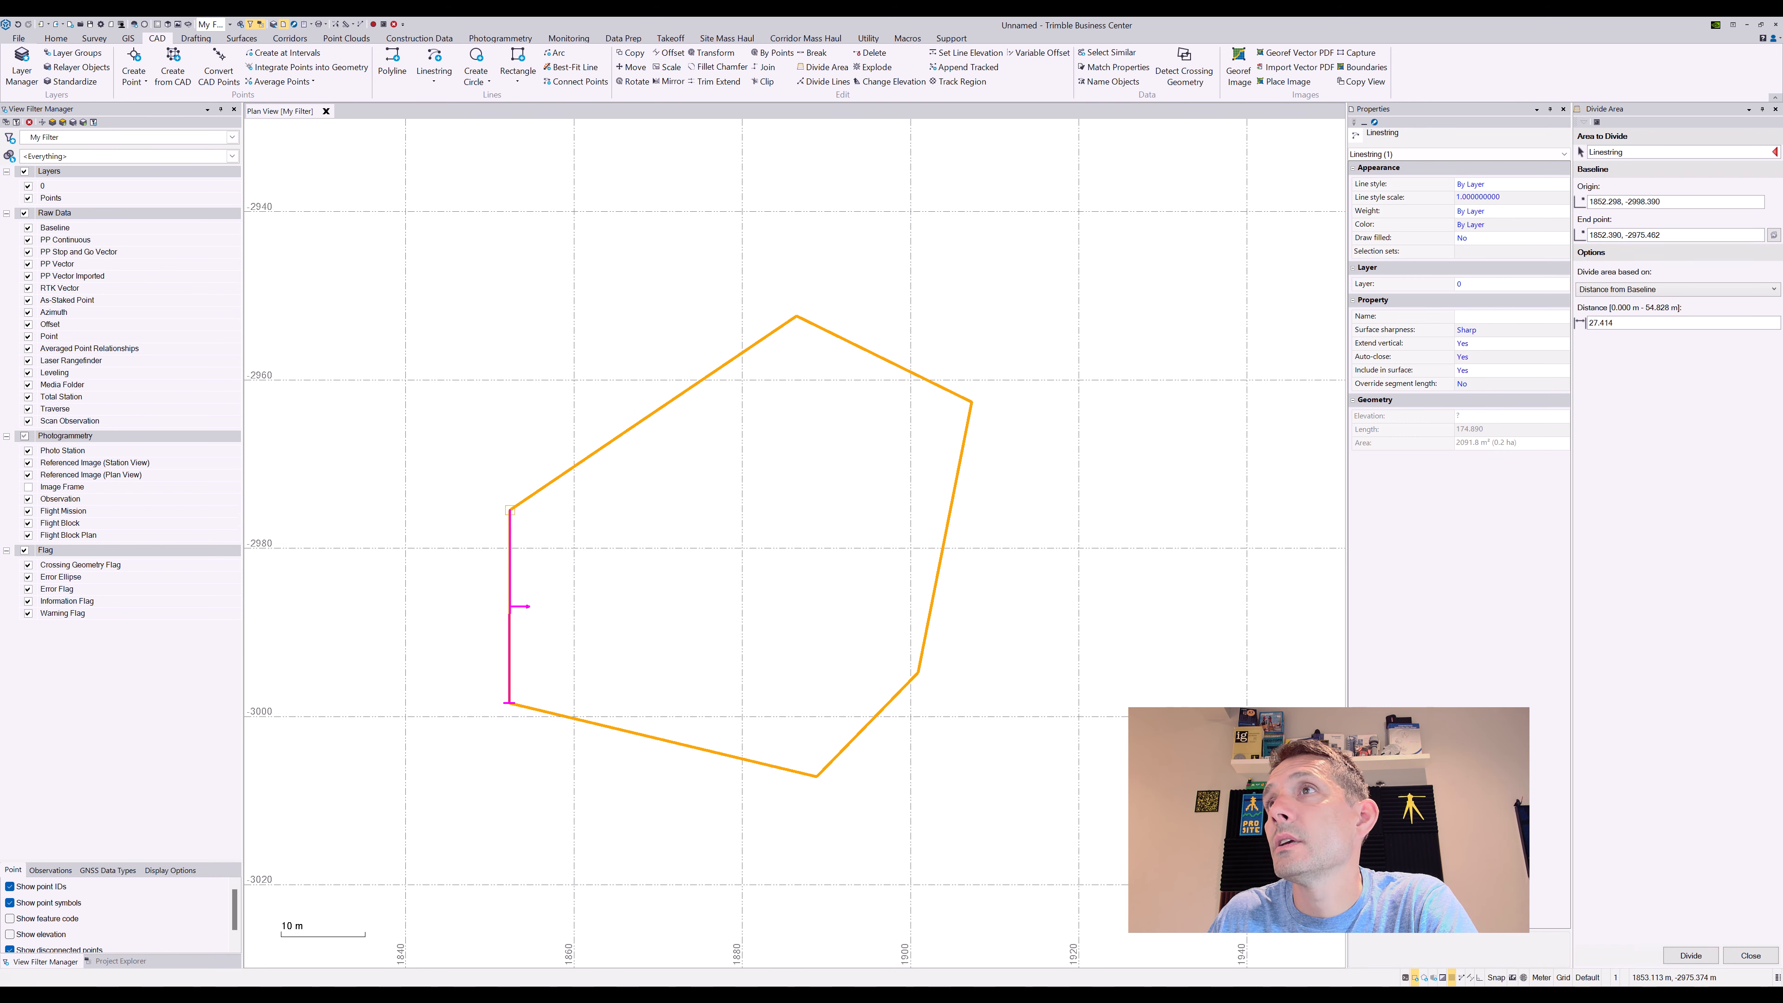
pyautogui.click(1643, 152)
pyautogui.click(894, 363)
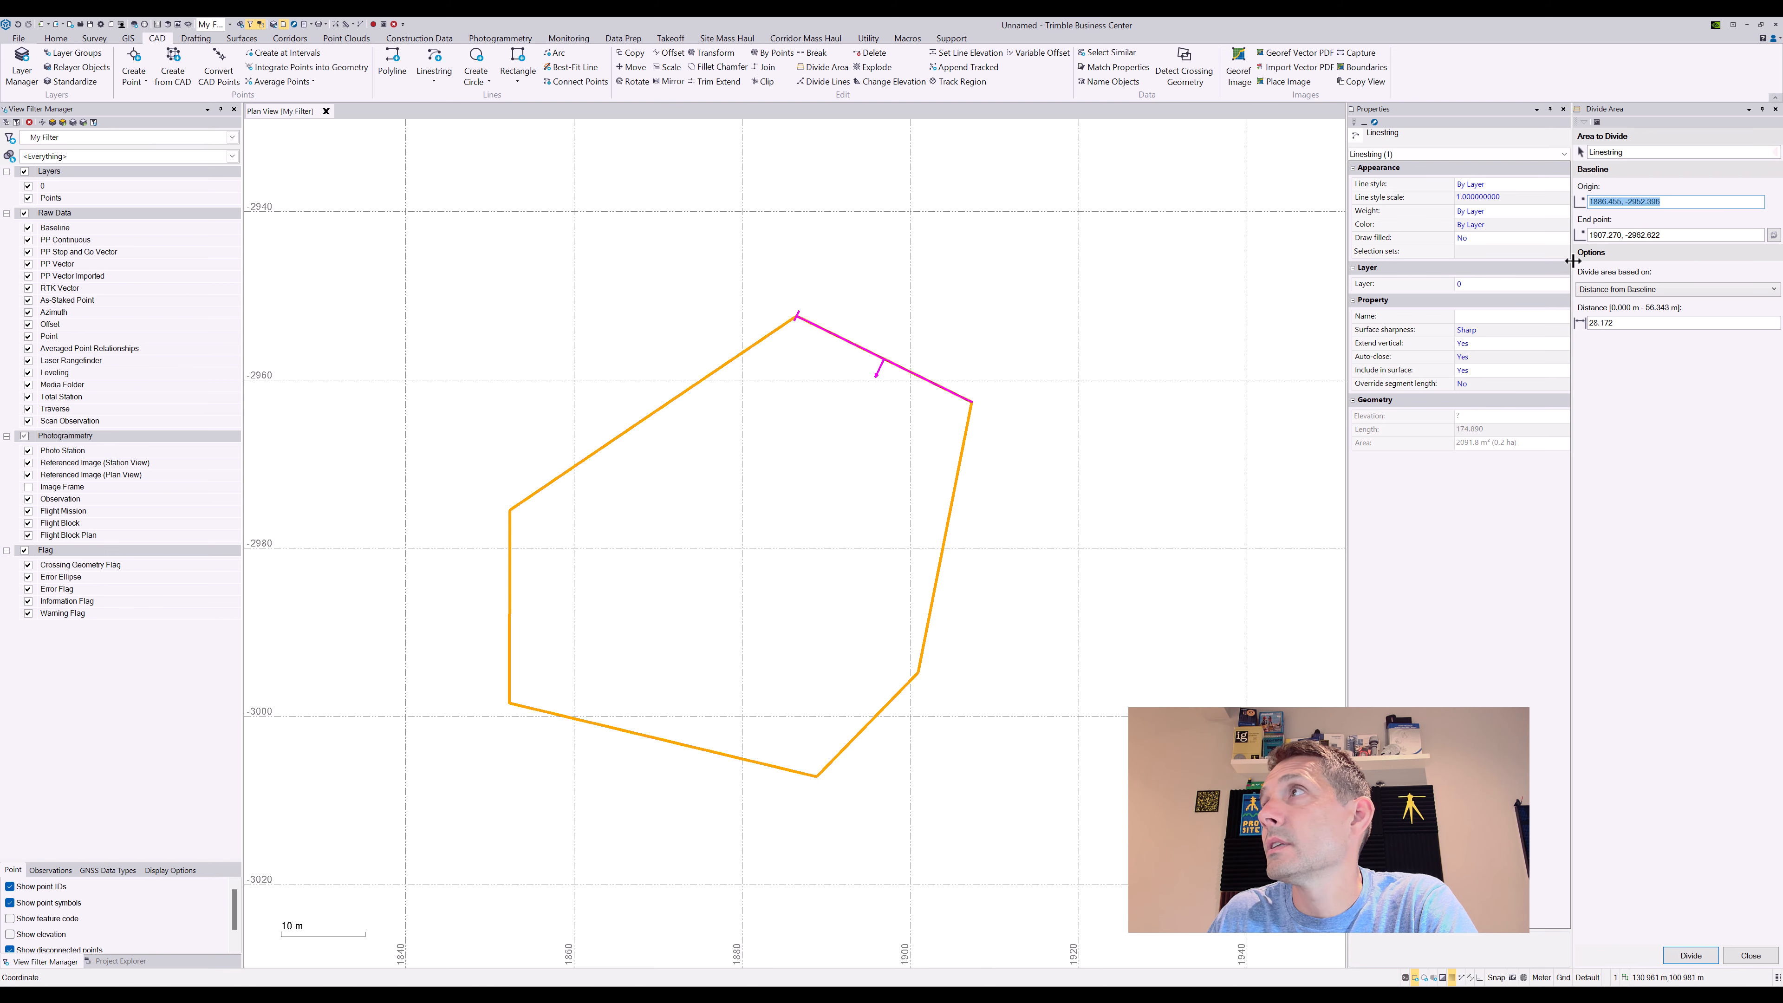
pyautogui.click(1641, 322)
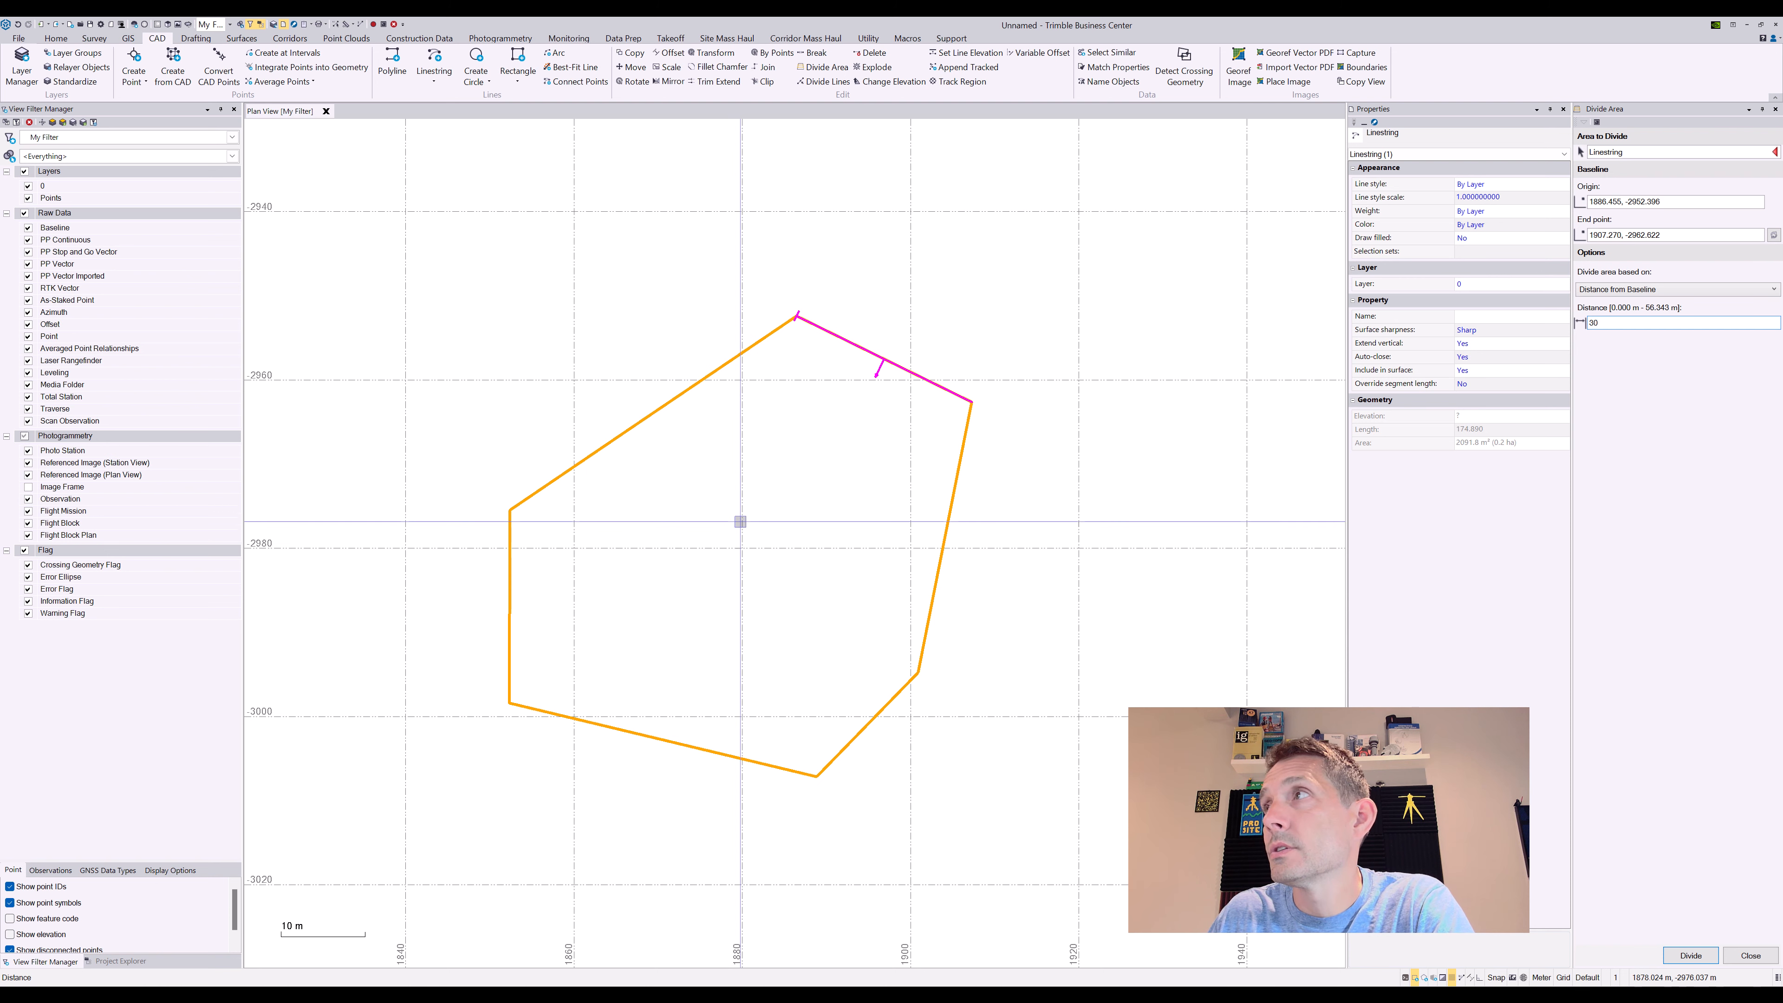
pyautogui.click(1690, 956)
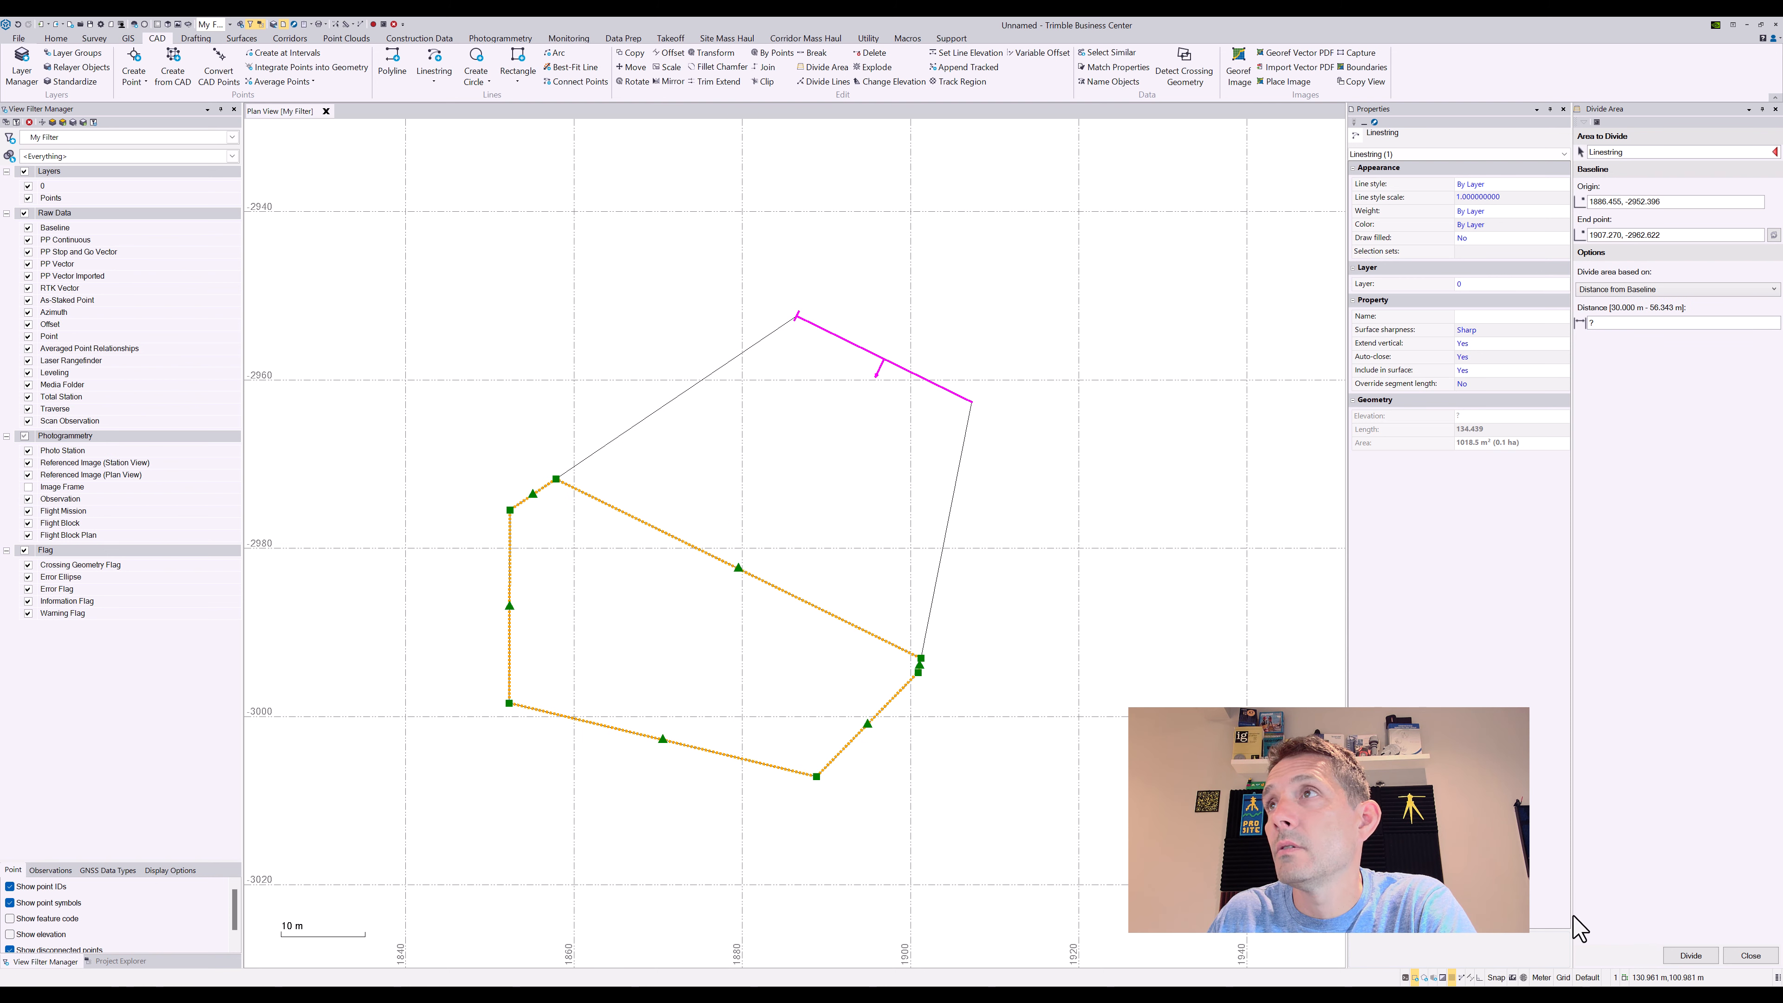
pyautogui.click(18, 26)
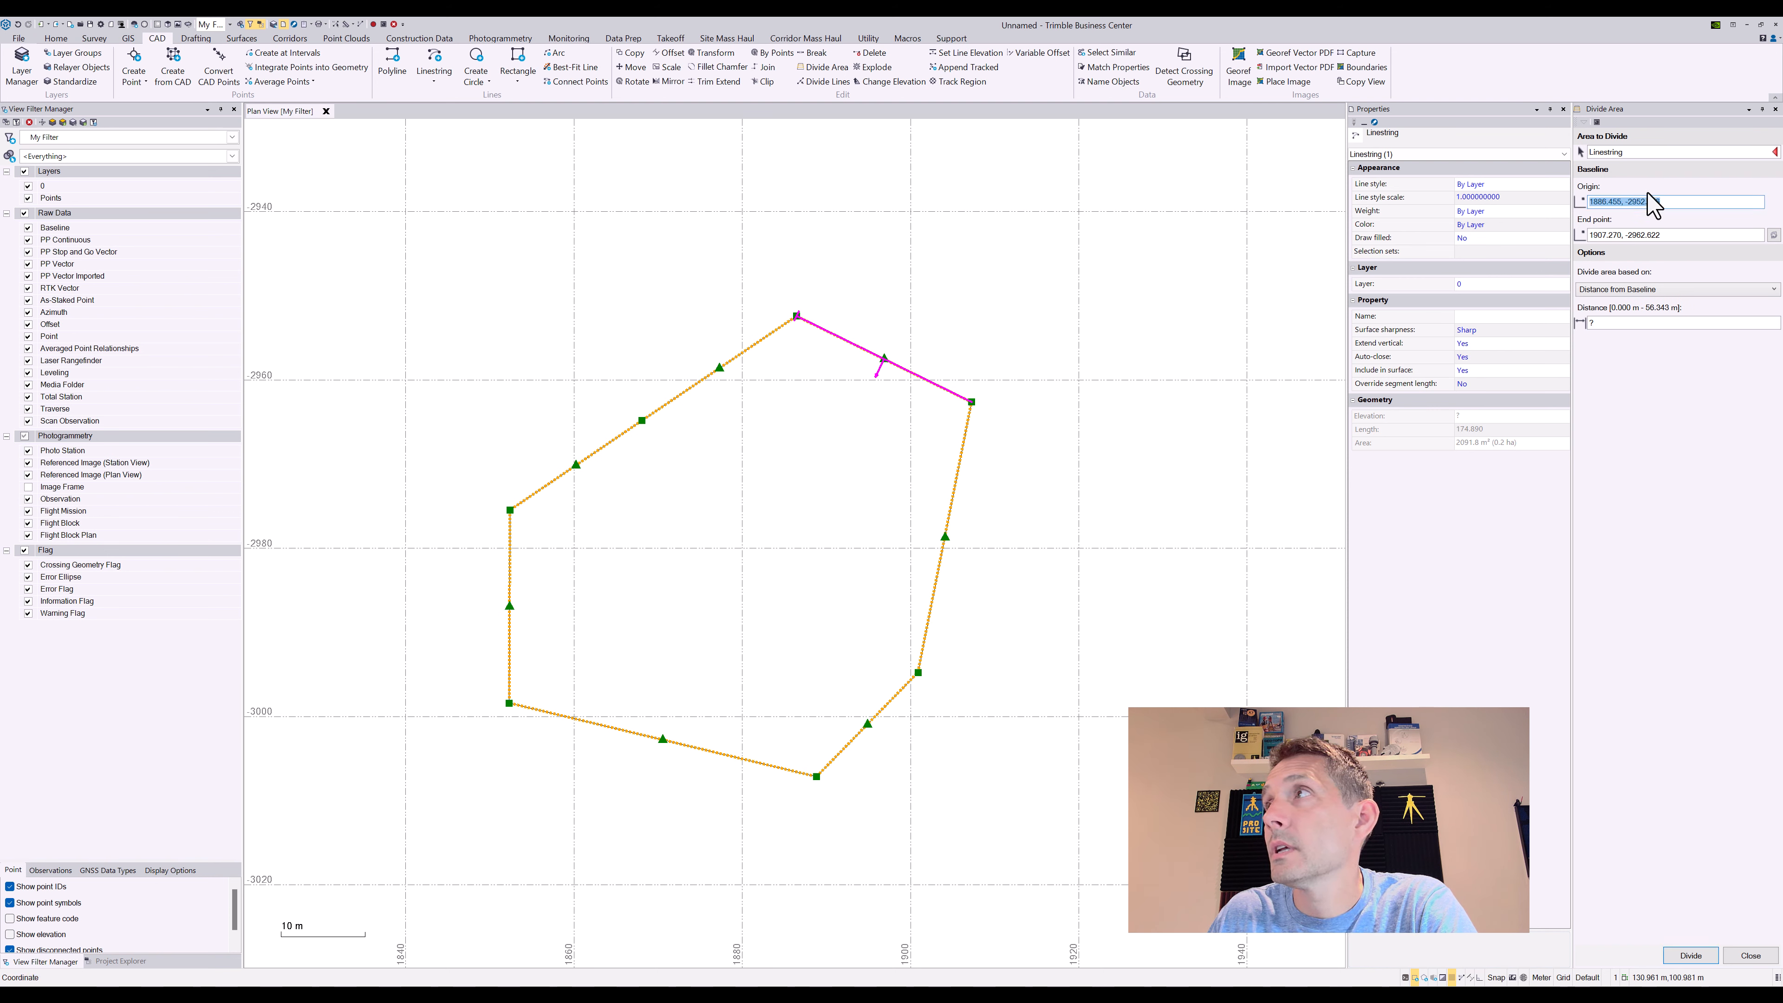
pyautogui.click(1581, 152)
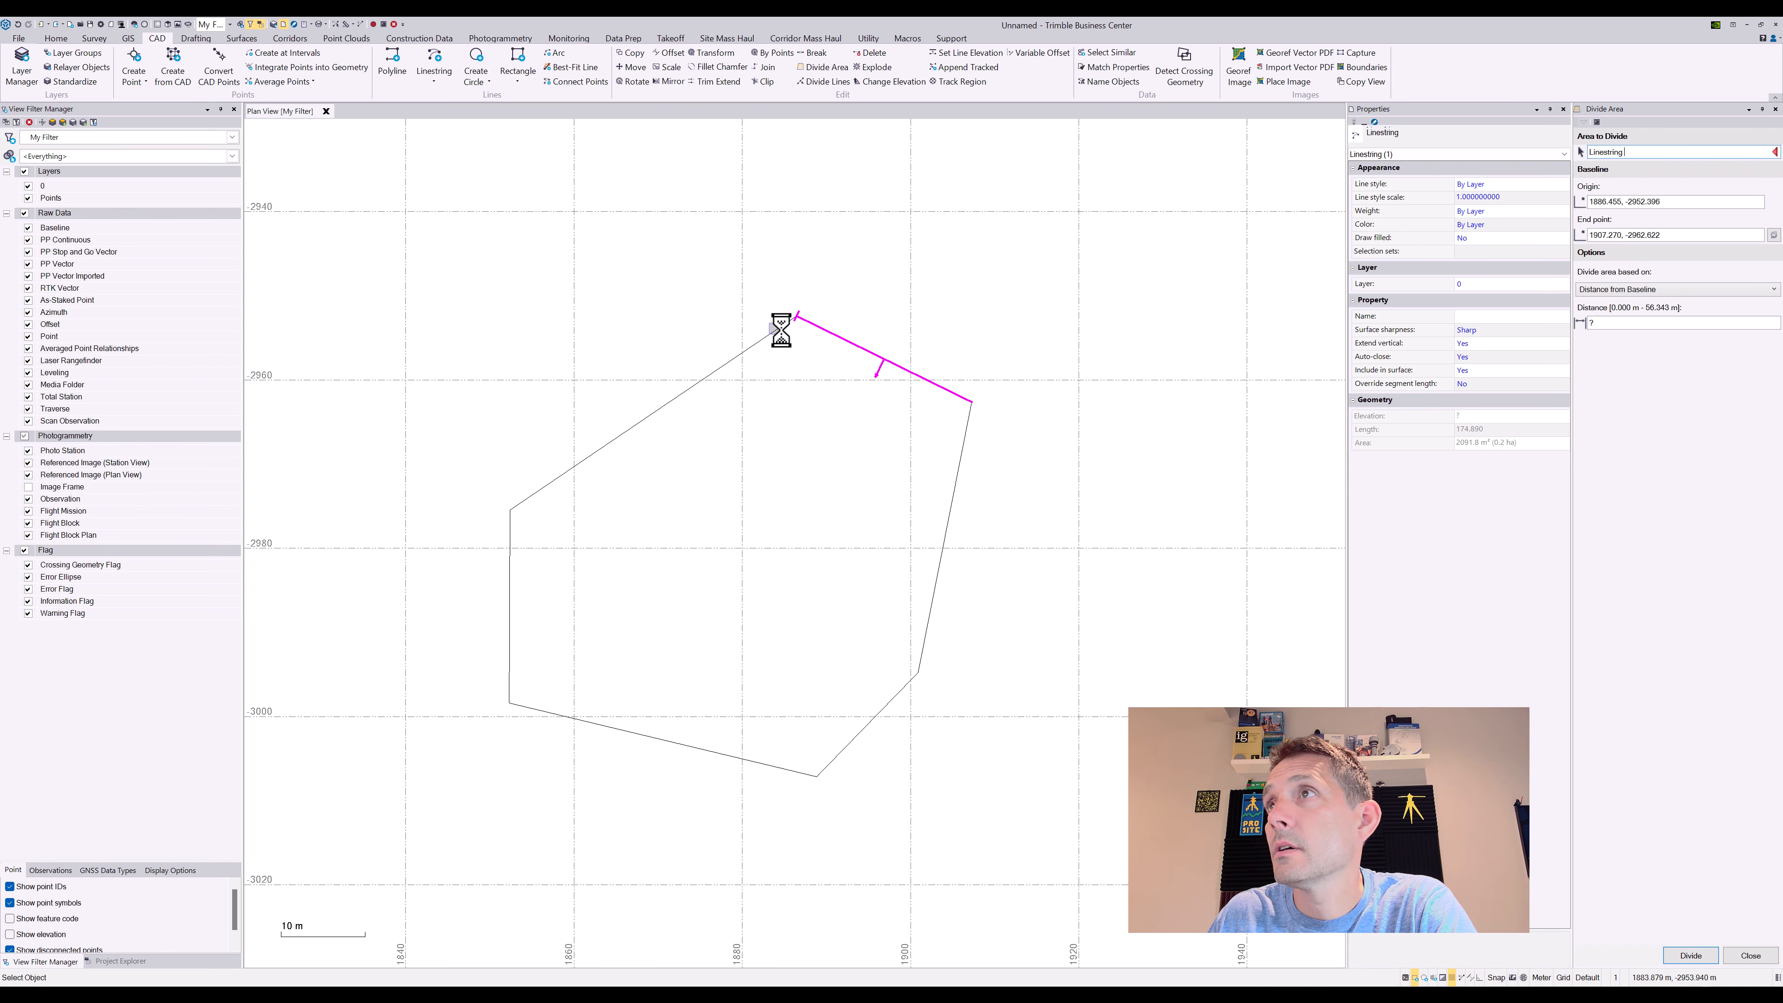
pyautogui.click(784, 327)
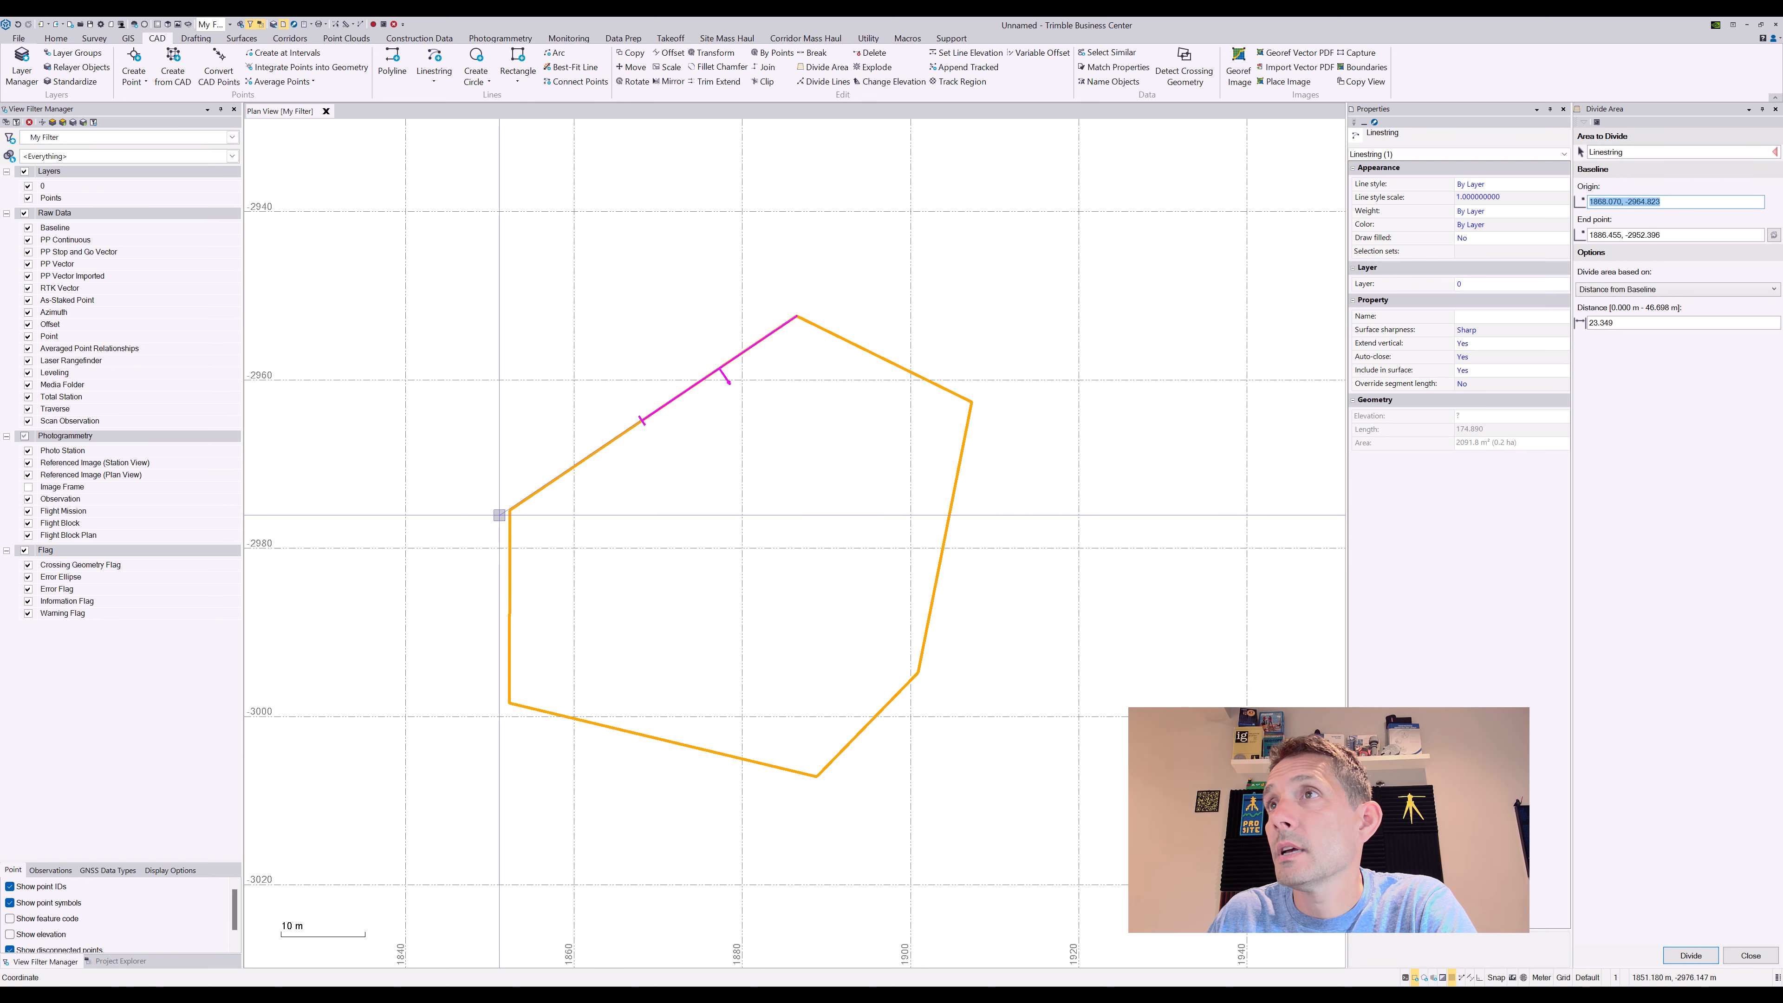
pyautogui.click(512, 510)
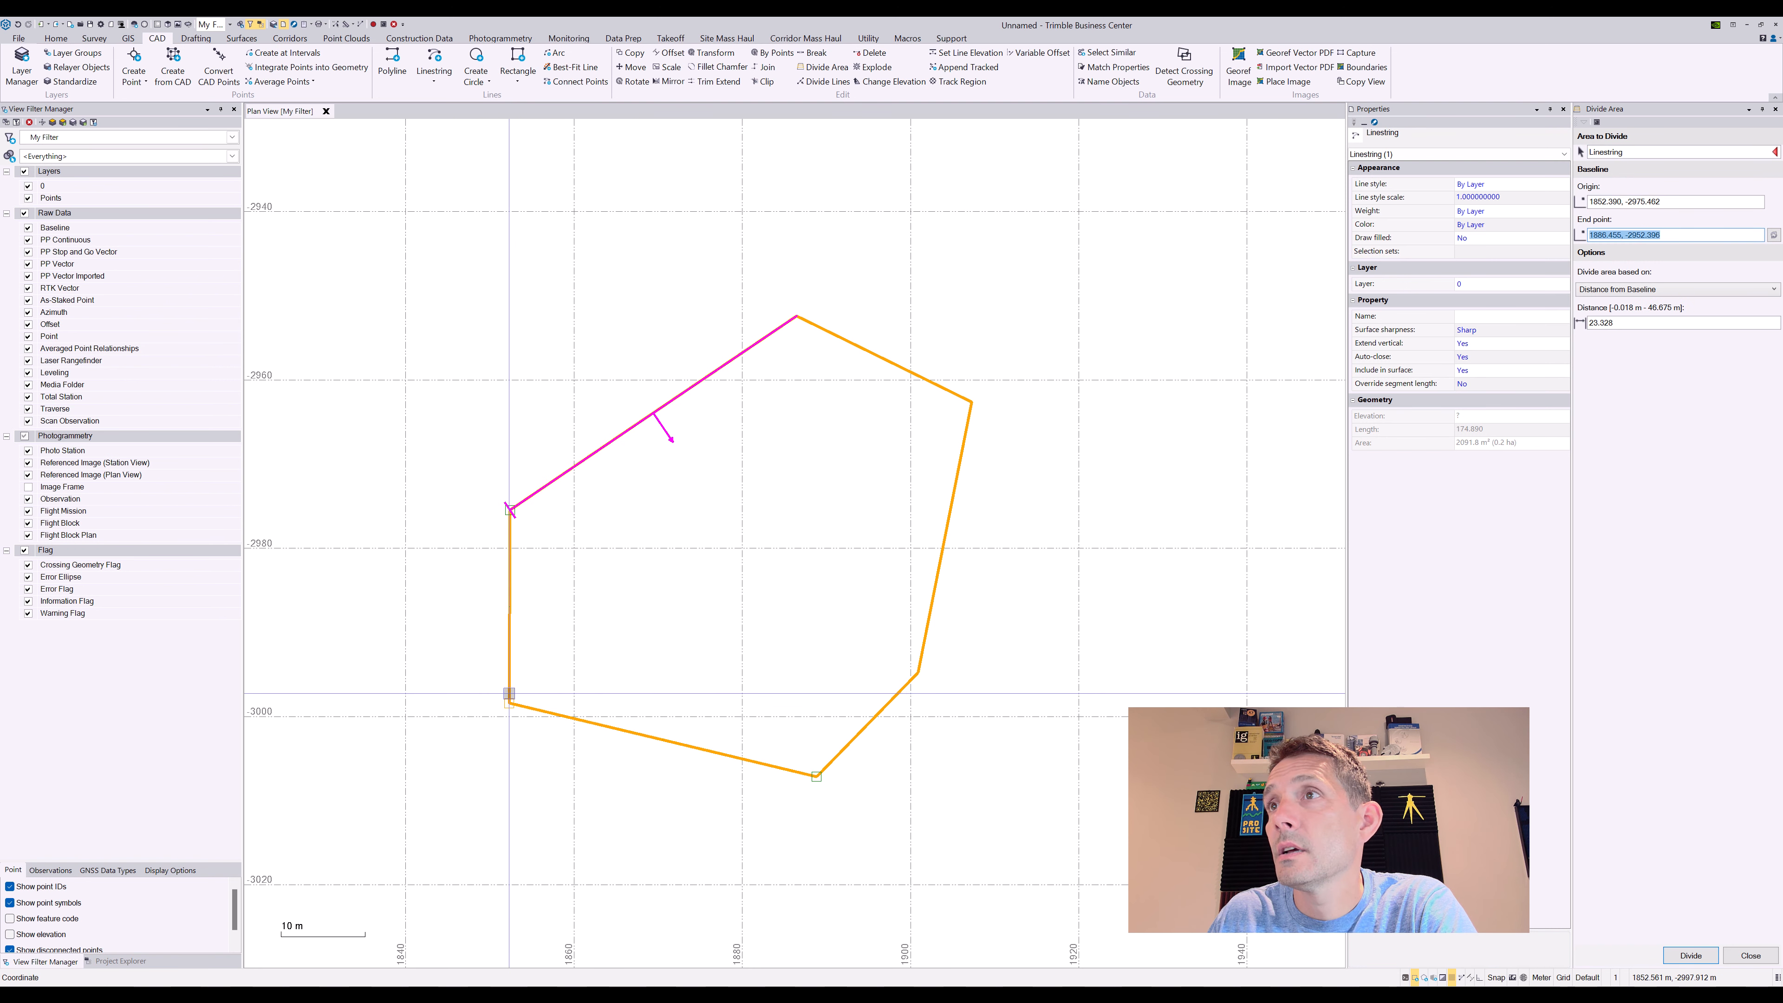
pyautogui.click(510, 702)
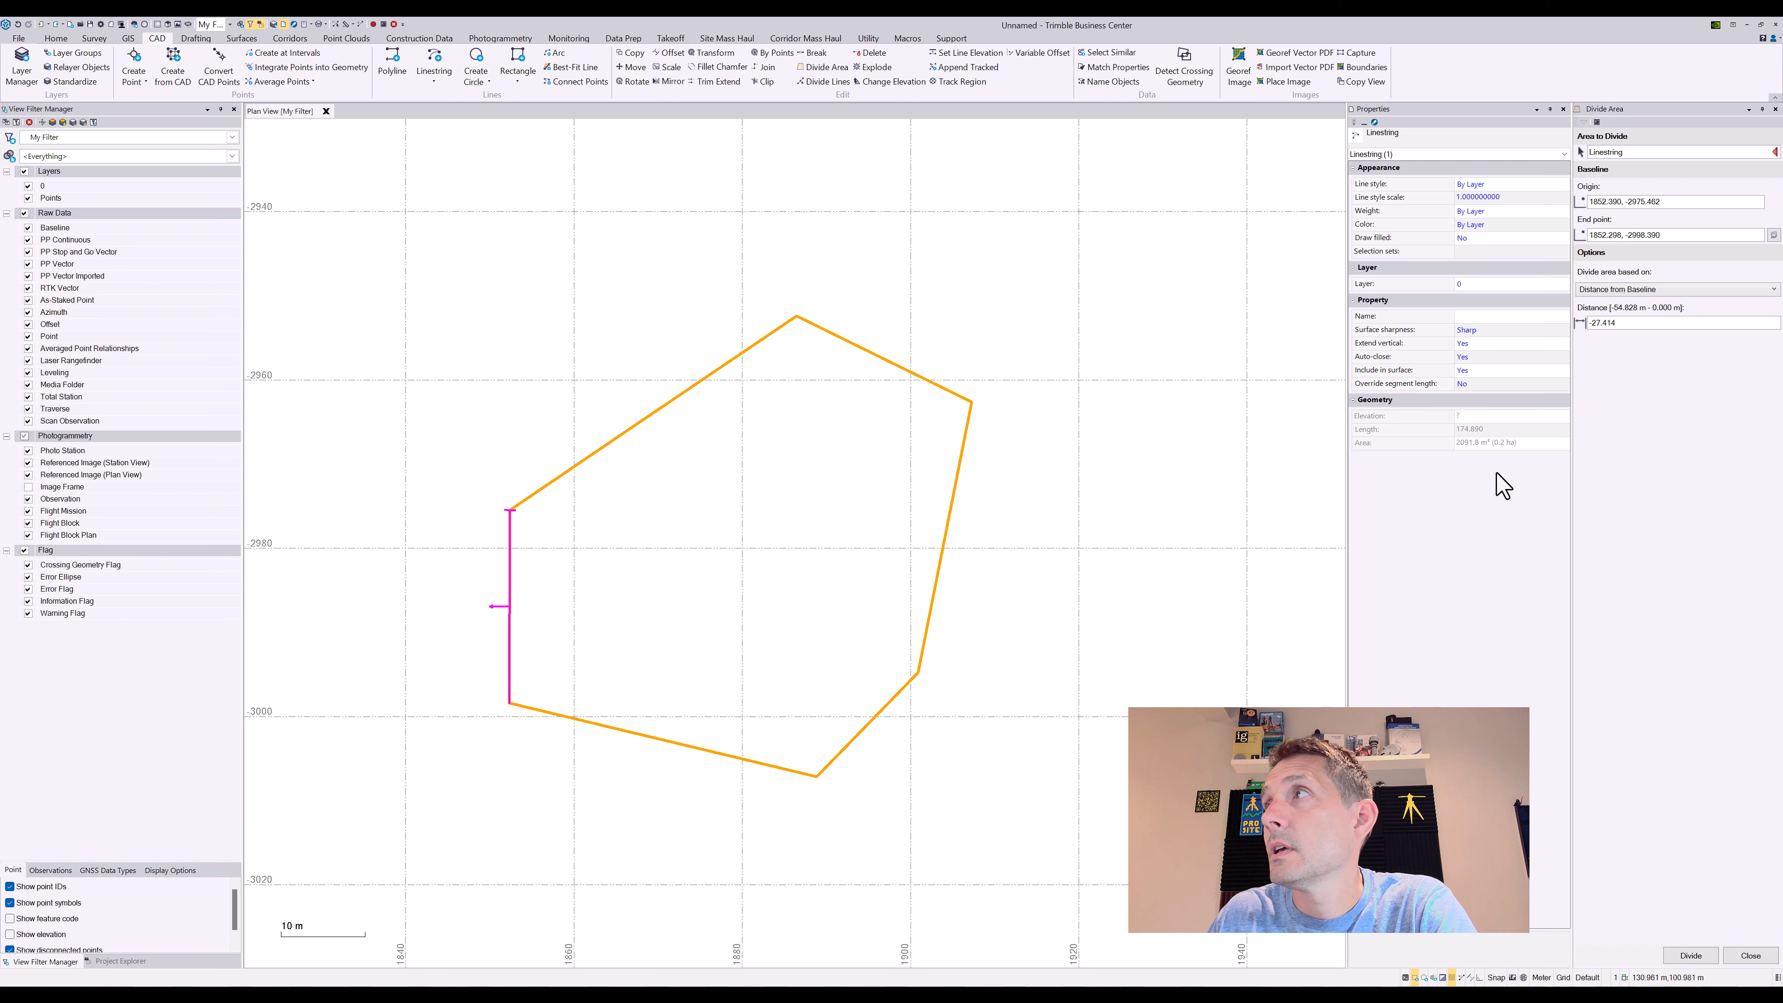
pyautogui.click(1636, 323)
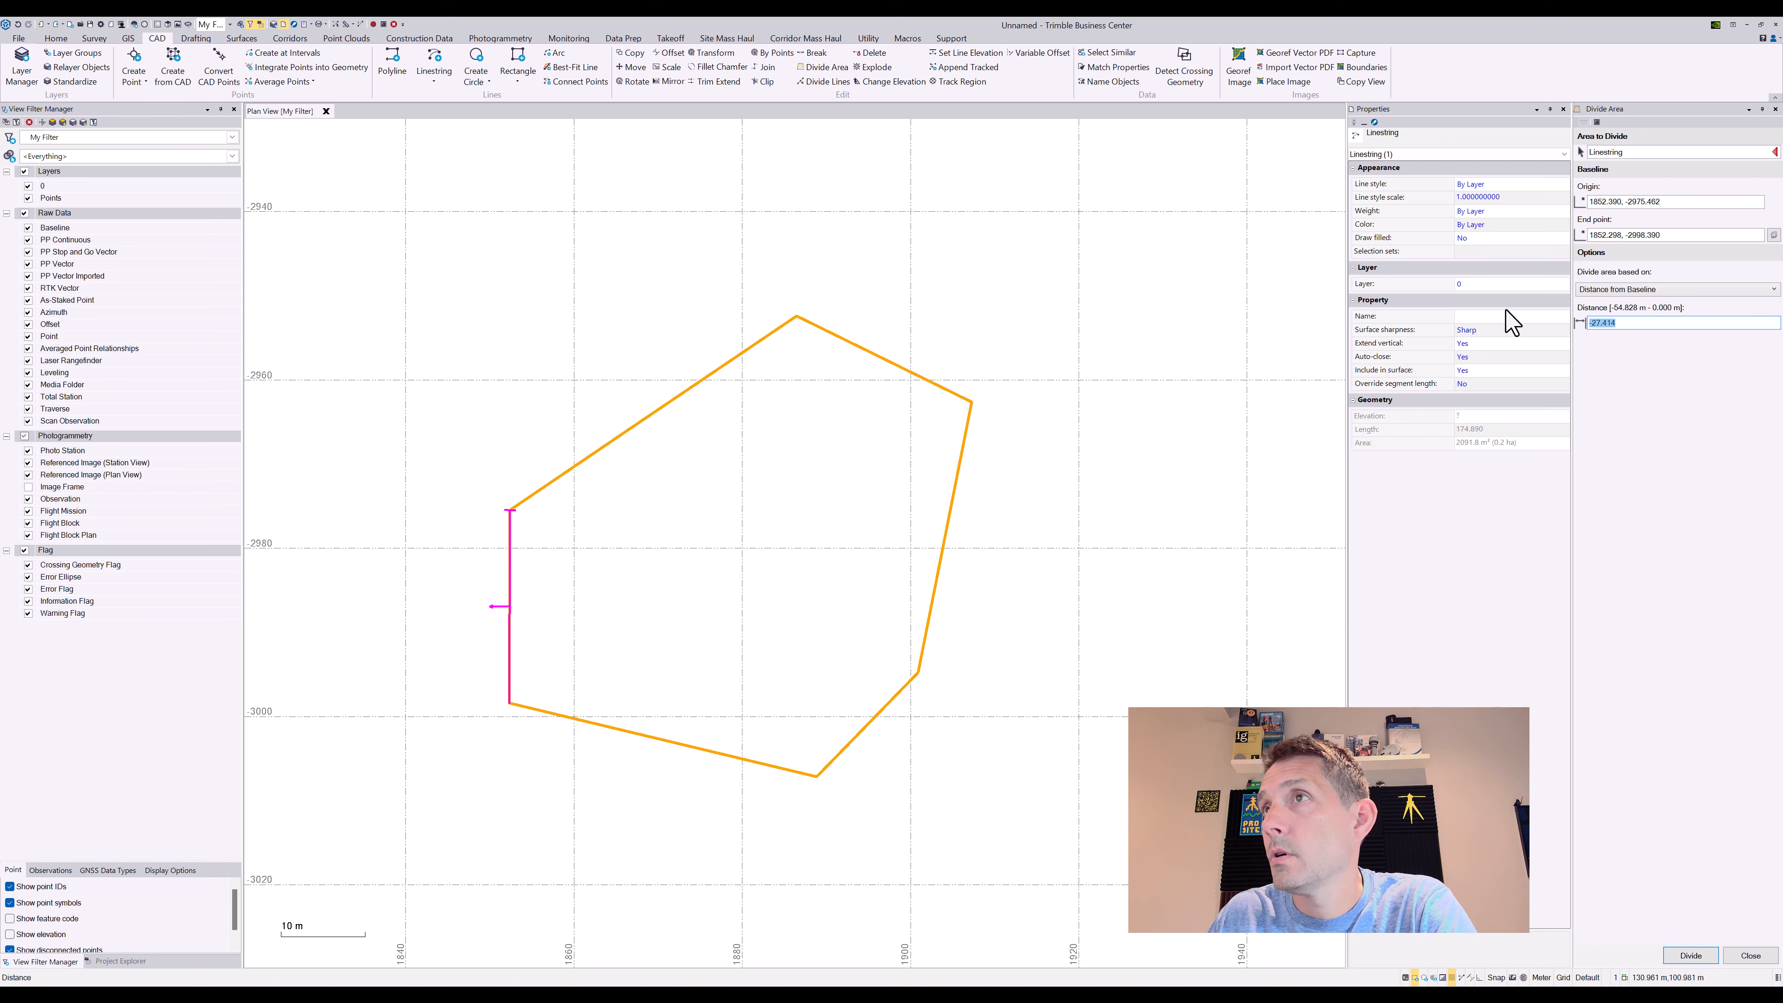
pyautogui.click(1691, 201)
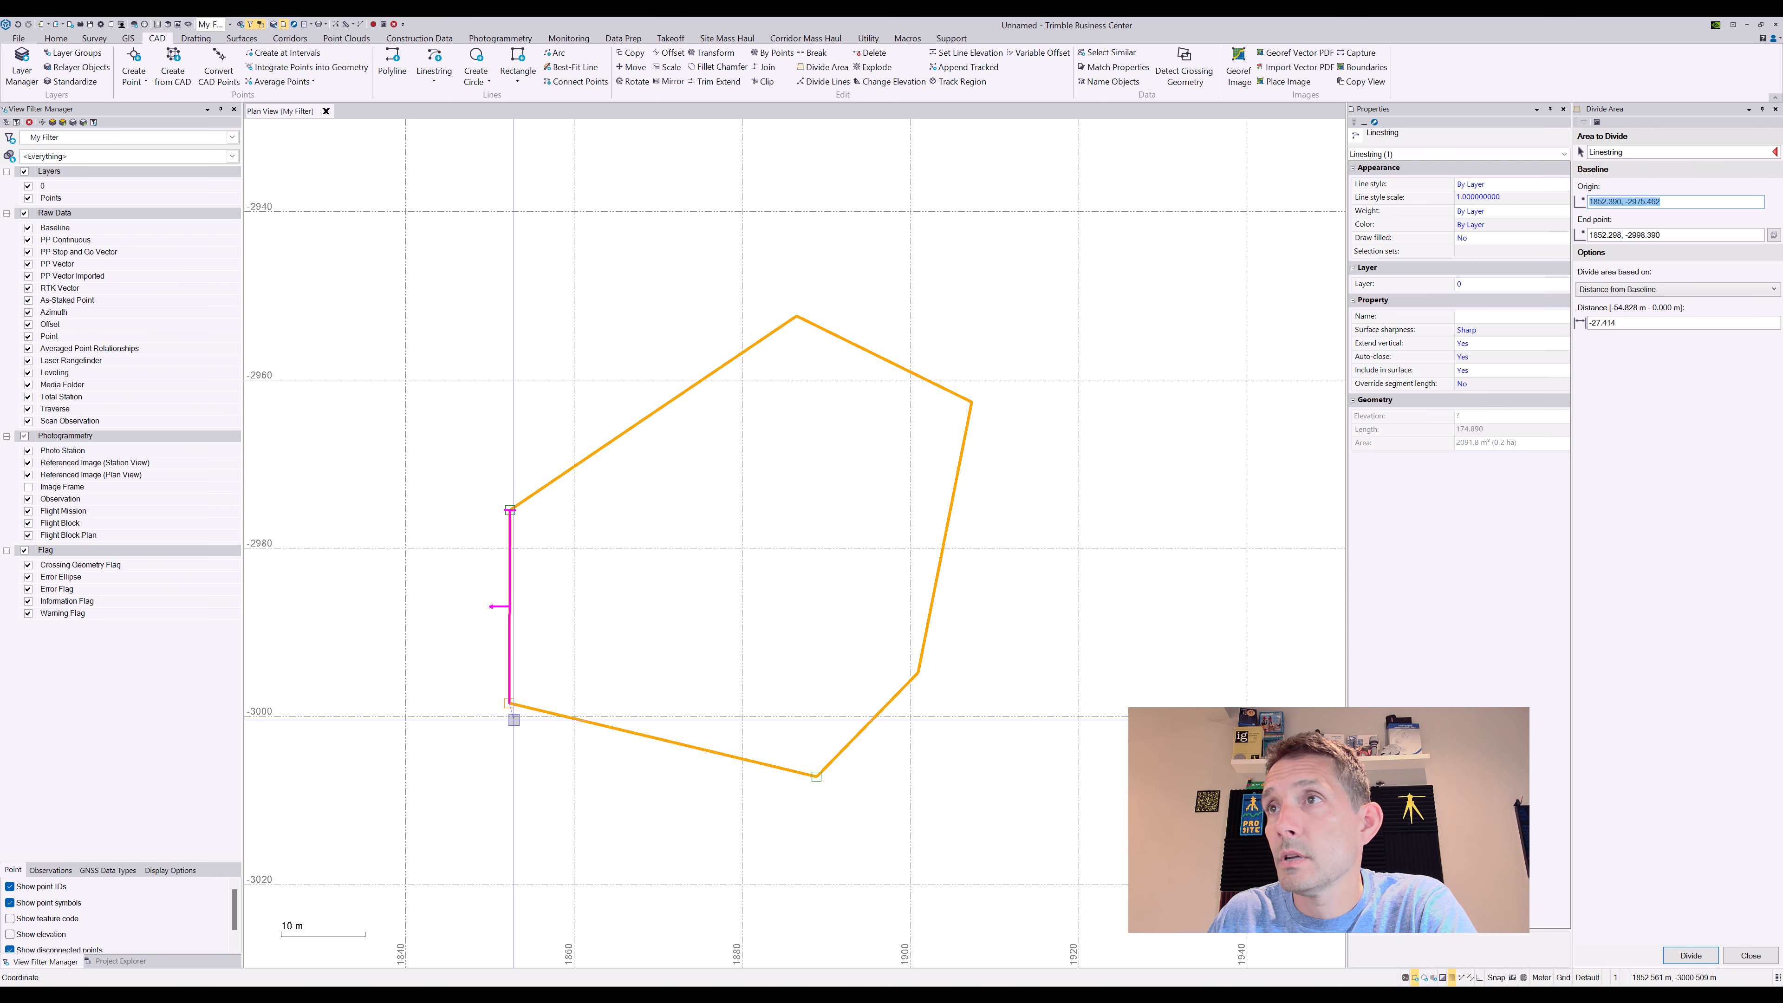
pyautogui.click(509, 702)
pyautogui.click(510, 511)
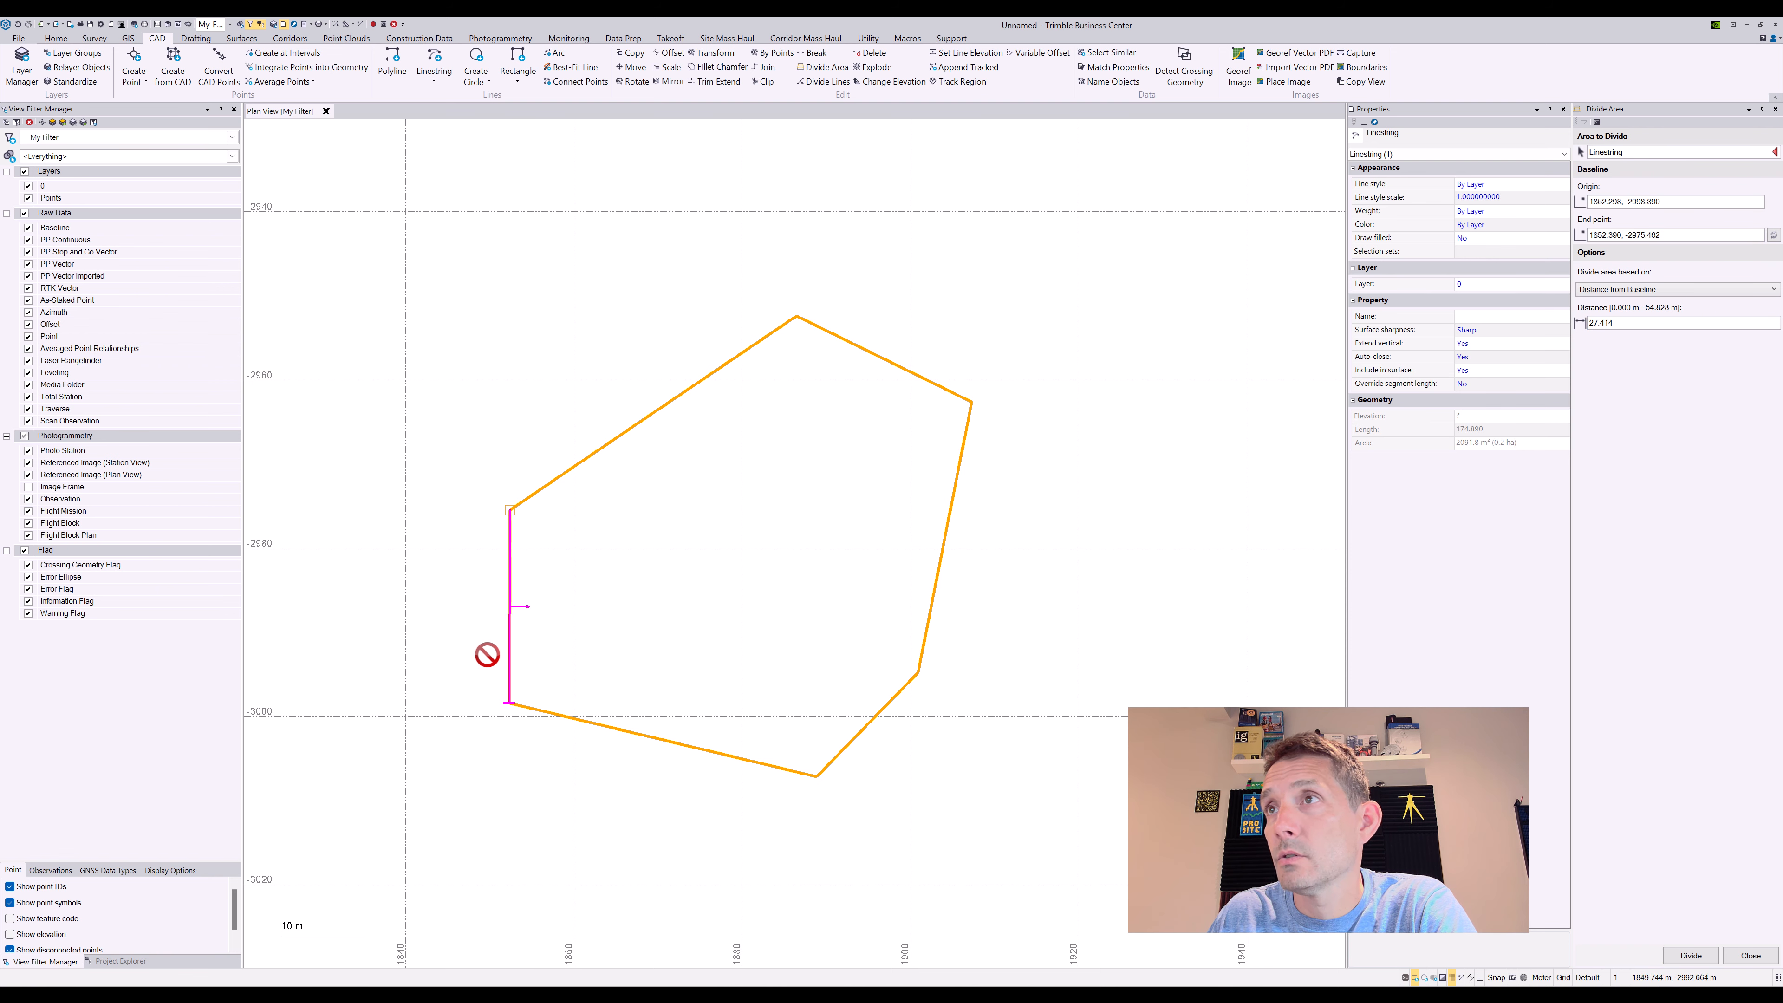
pyautogui.click(1661, 154)
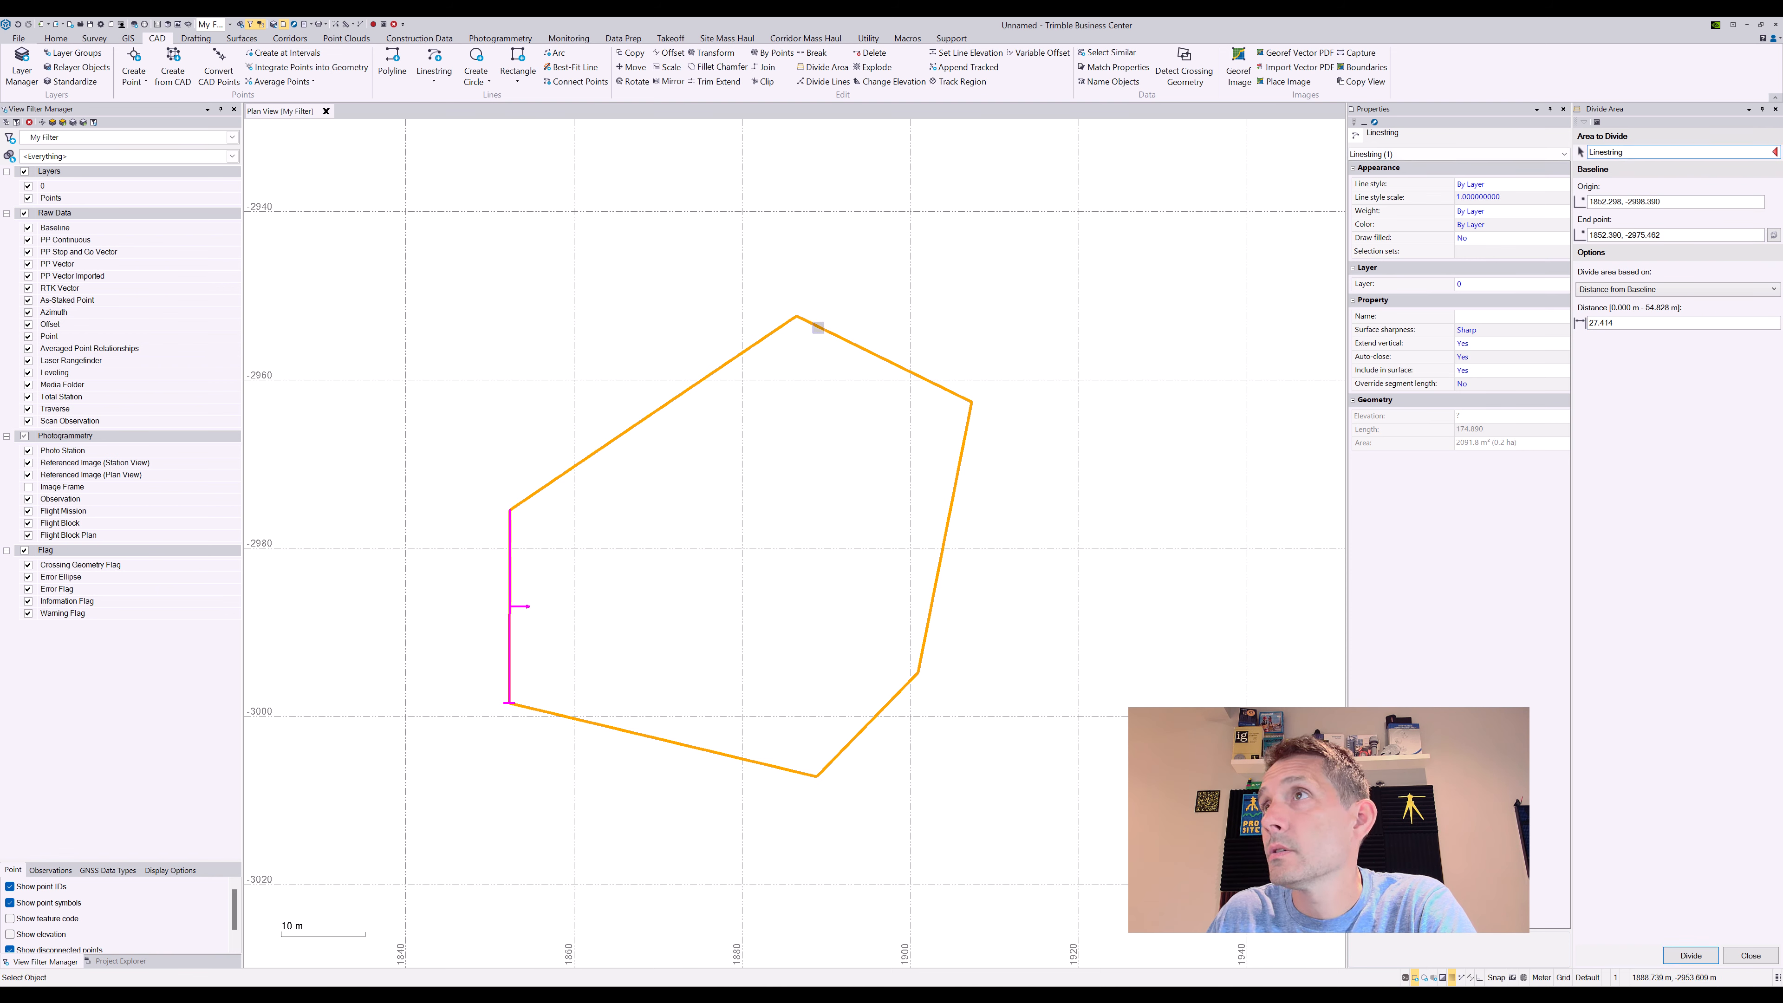
pyautogui.click(817, 327)
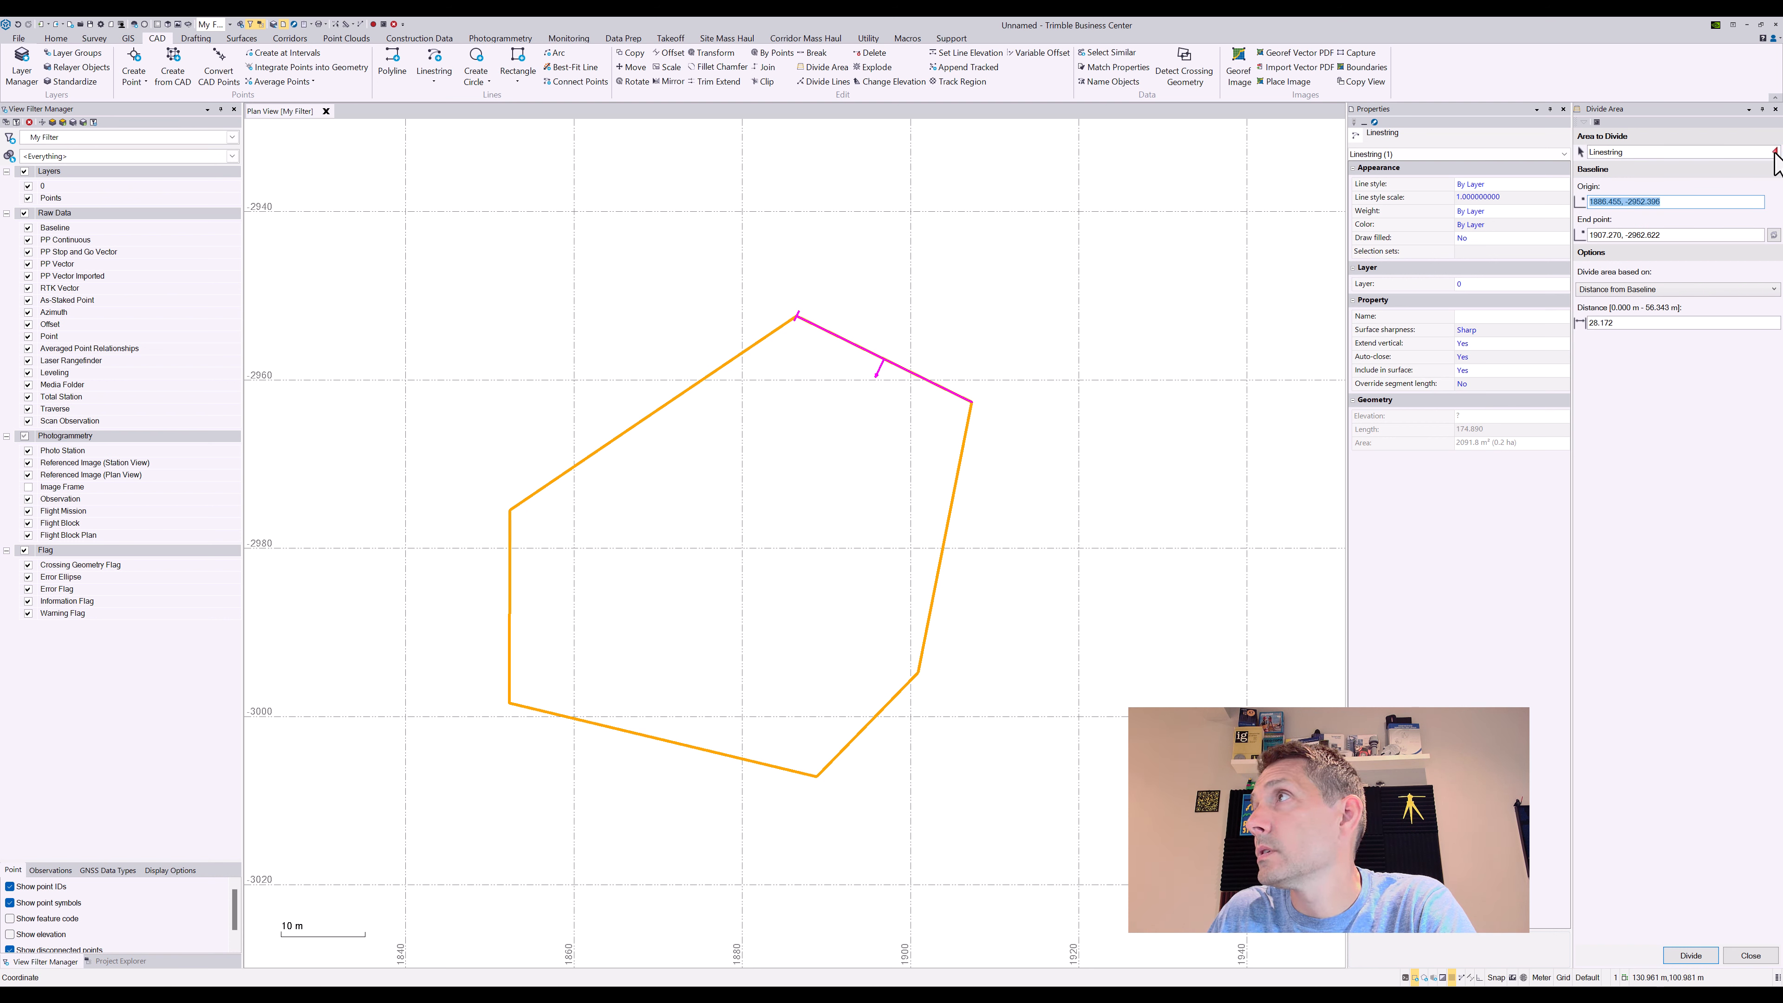
pyautogui.moveTo(1773, 154)
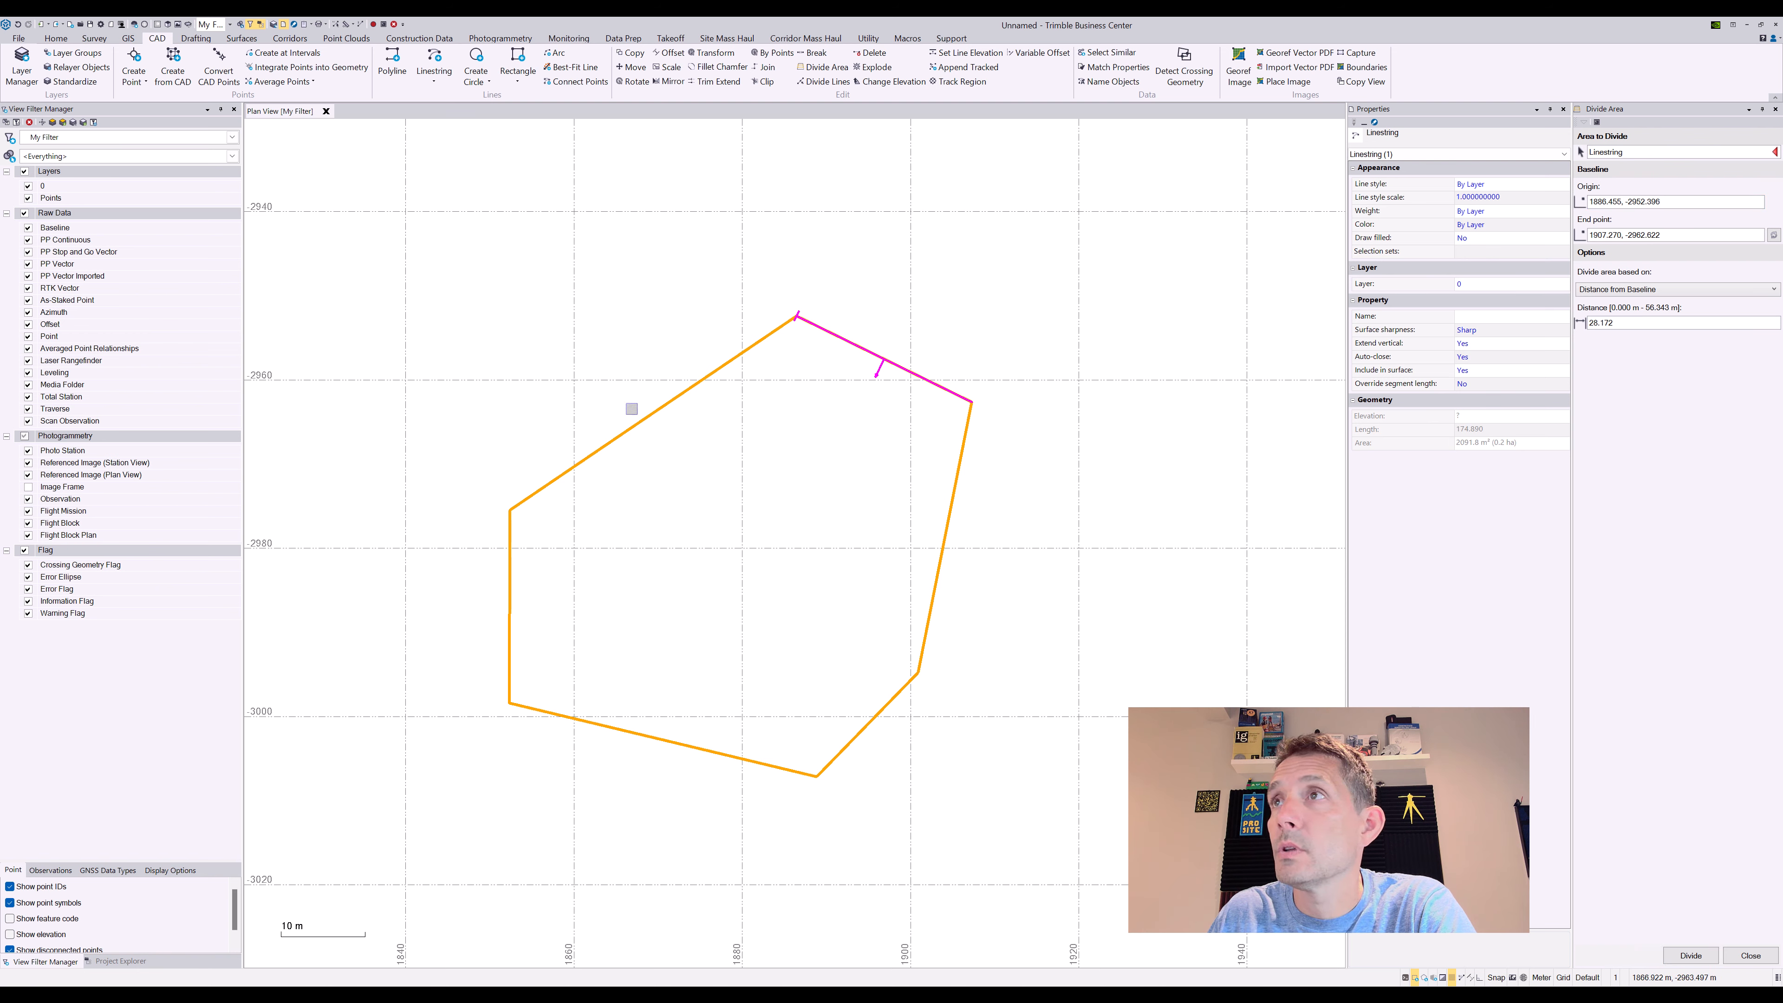
pyautogui.rightClick(635, 417)
pyautogui.click(691, 528)
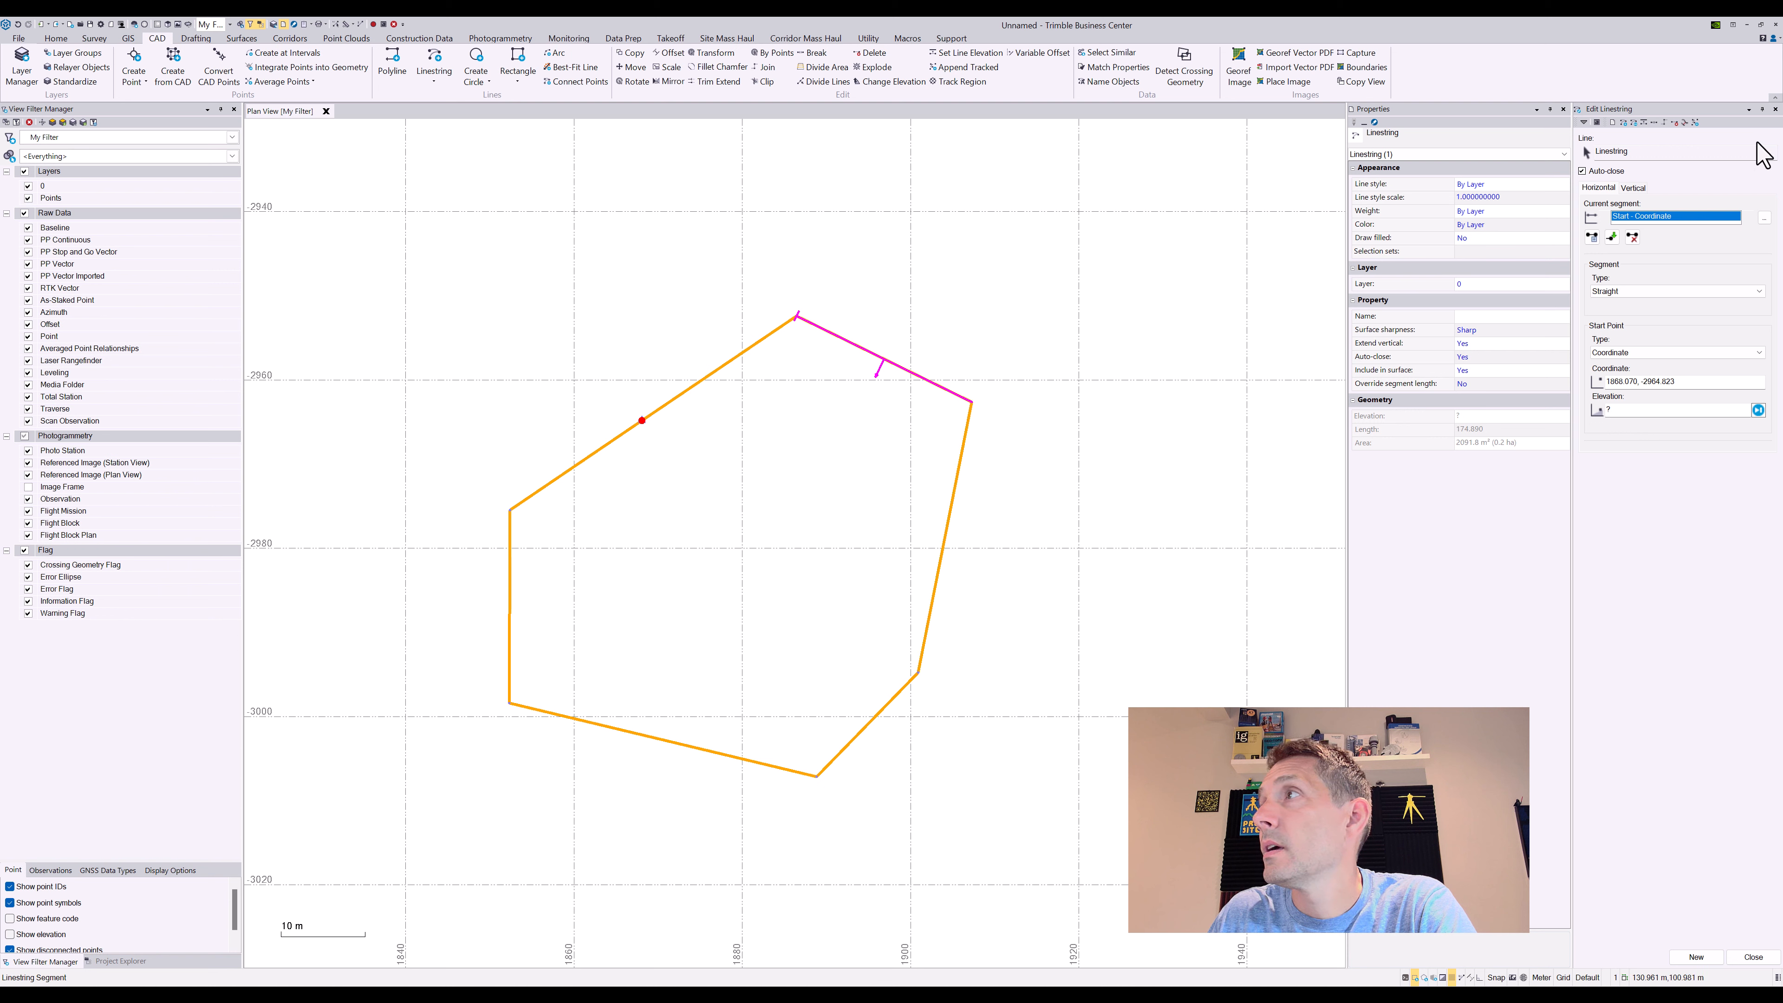
pyautogui.click(1753, 957)
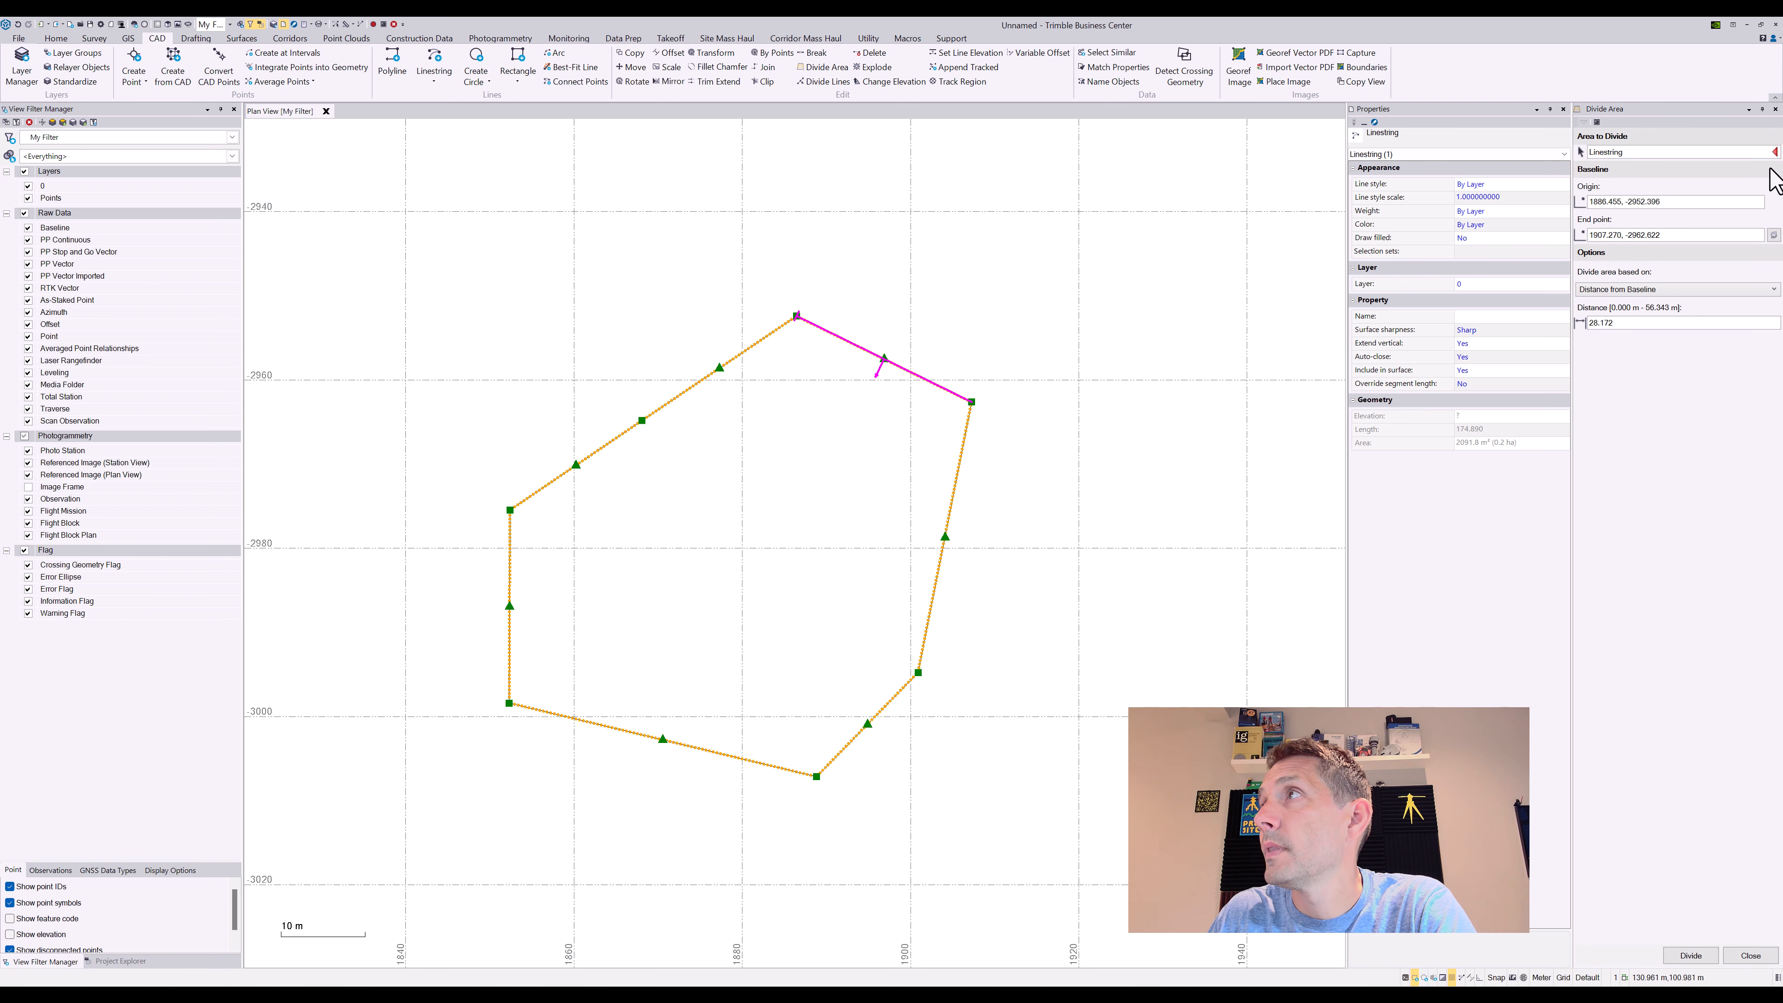
# Pick the polygon, set a lower-left to upper-left vertex baseline, and divide 30 m away
pyautogui.click(1674, 152)
pyautogui.click(730, 361)
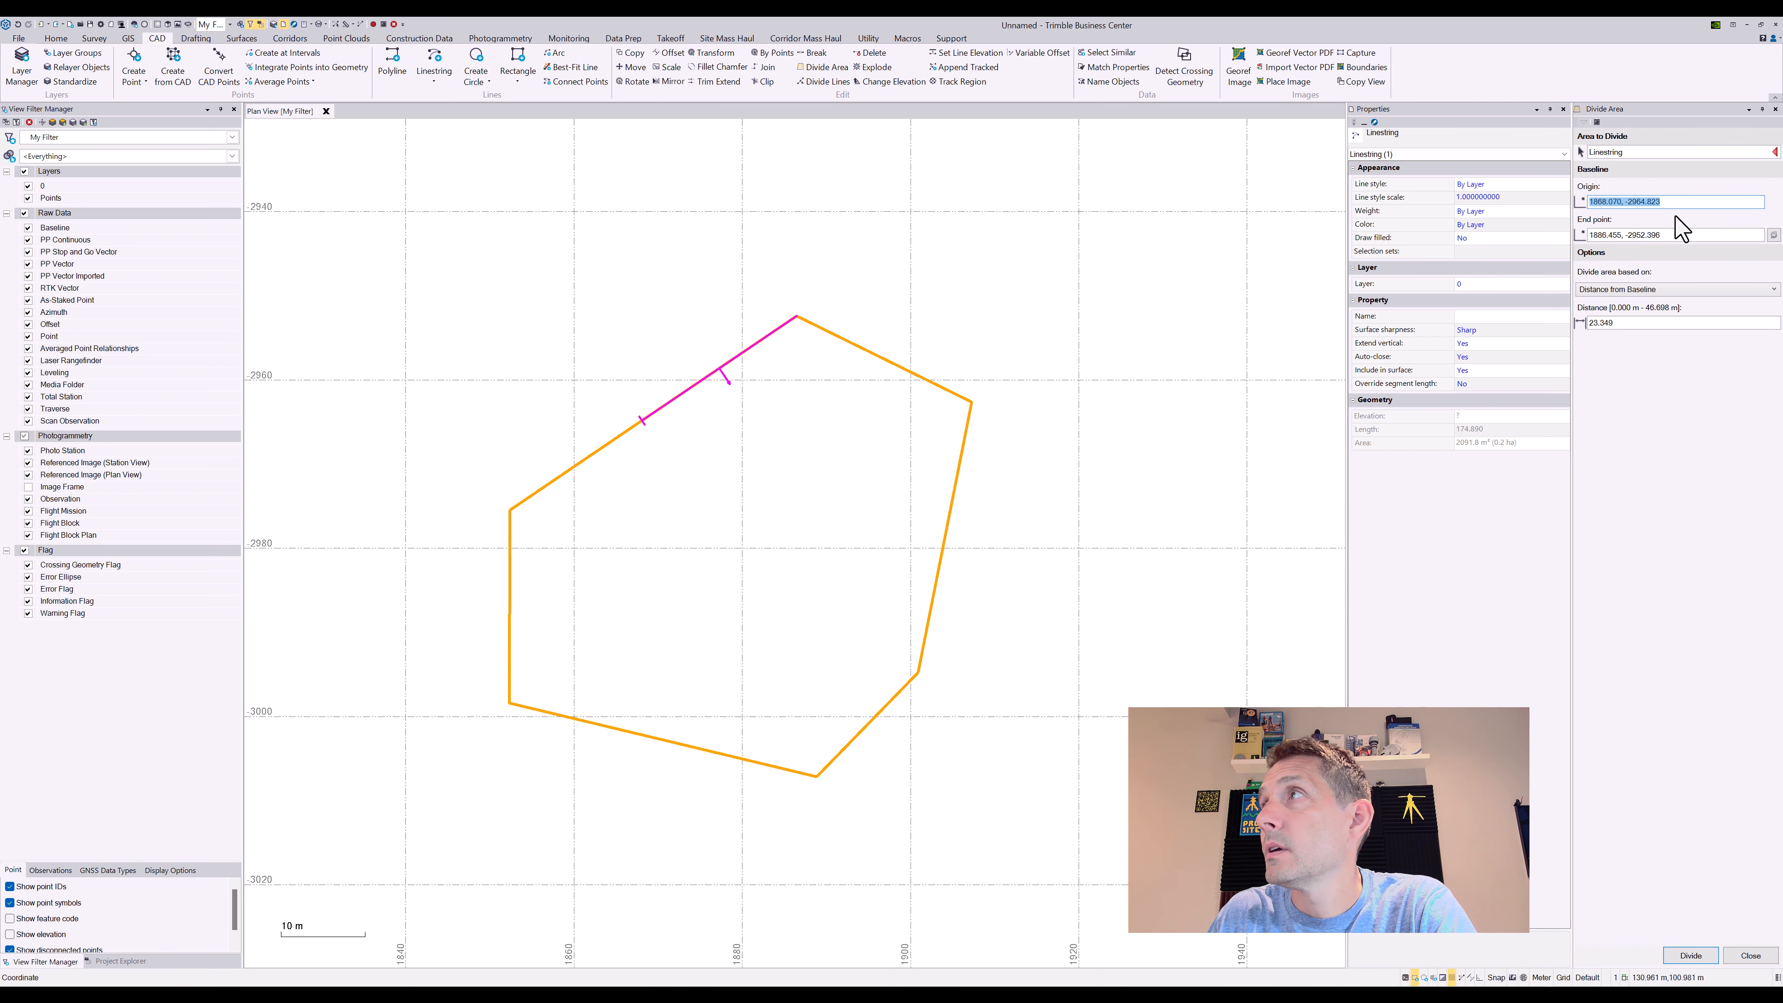
pyautogui.click(509, 702)
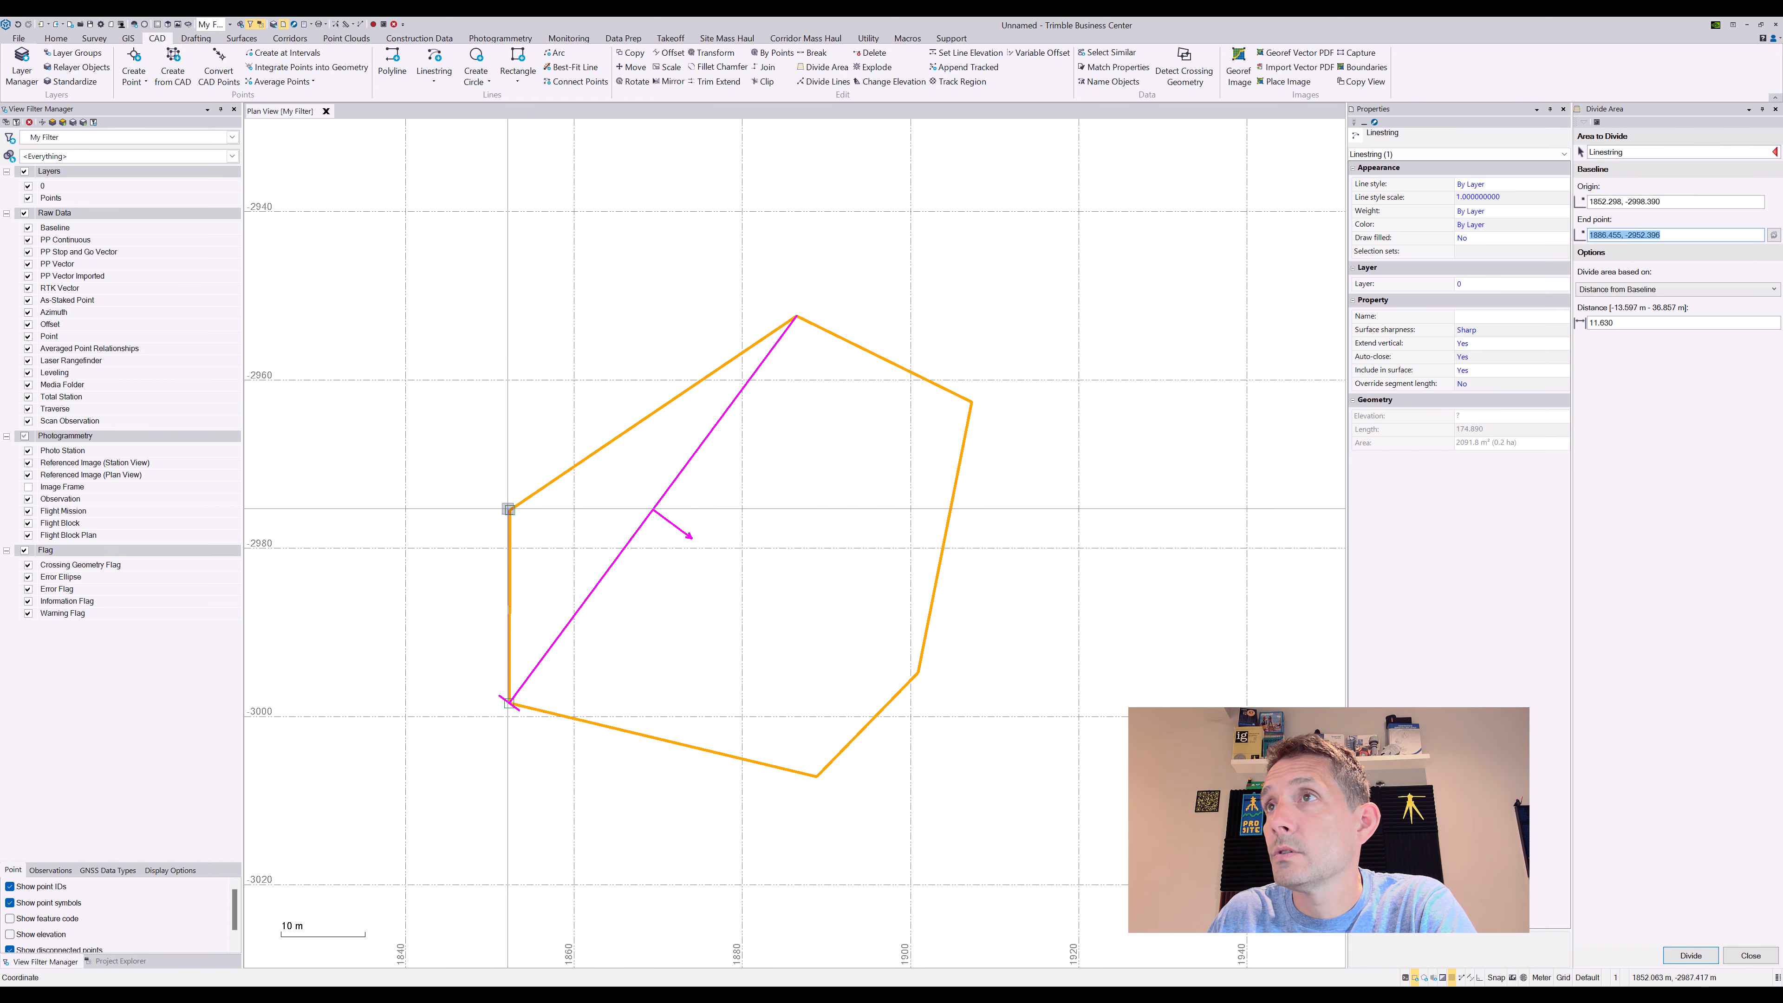
pyautogui.click(508, 514)
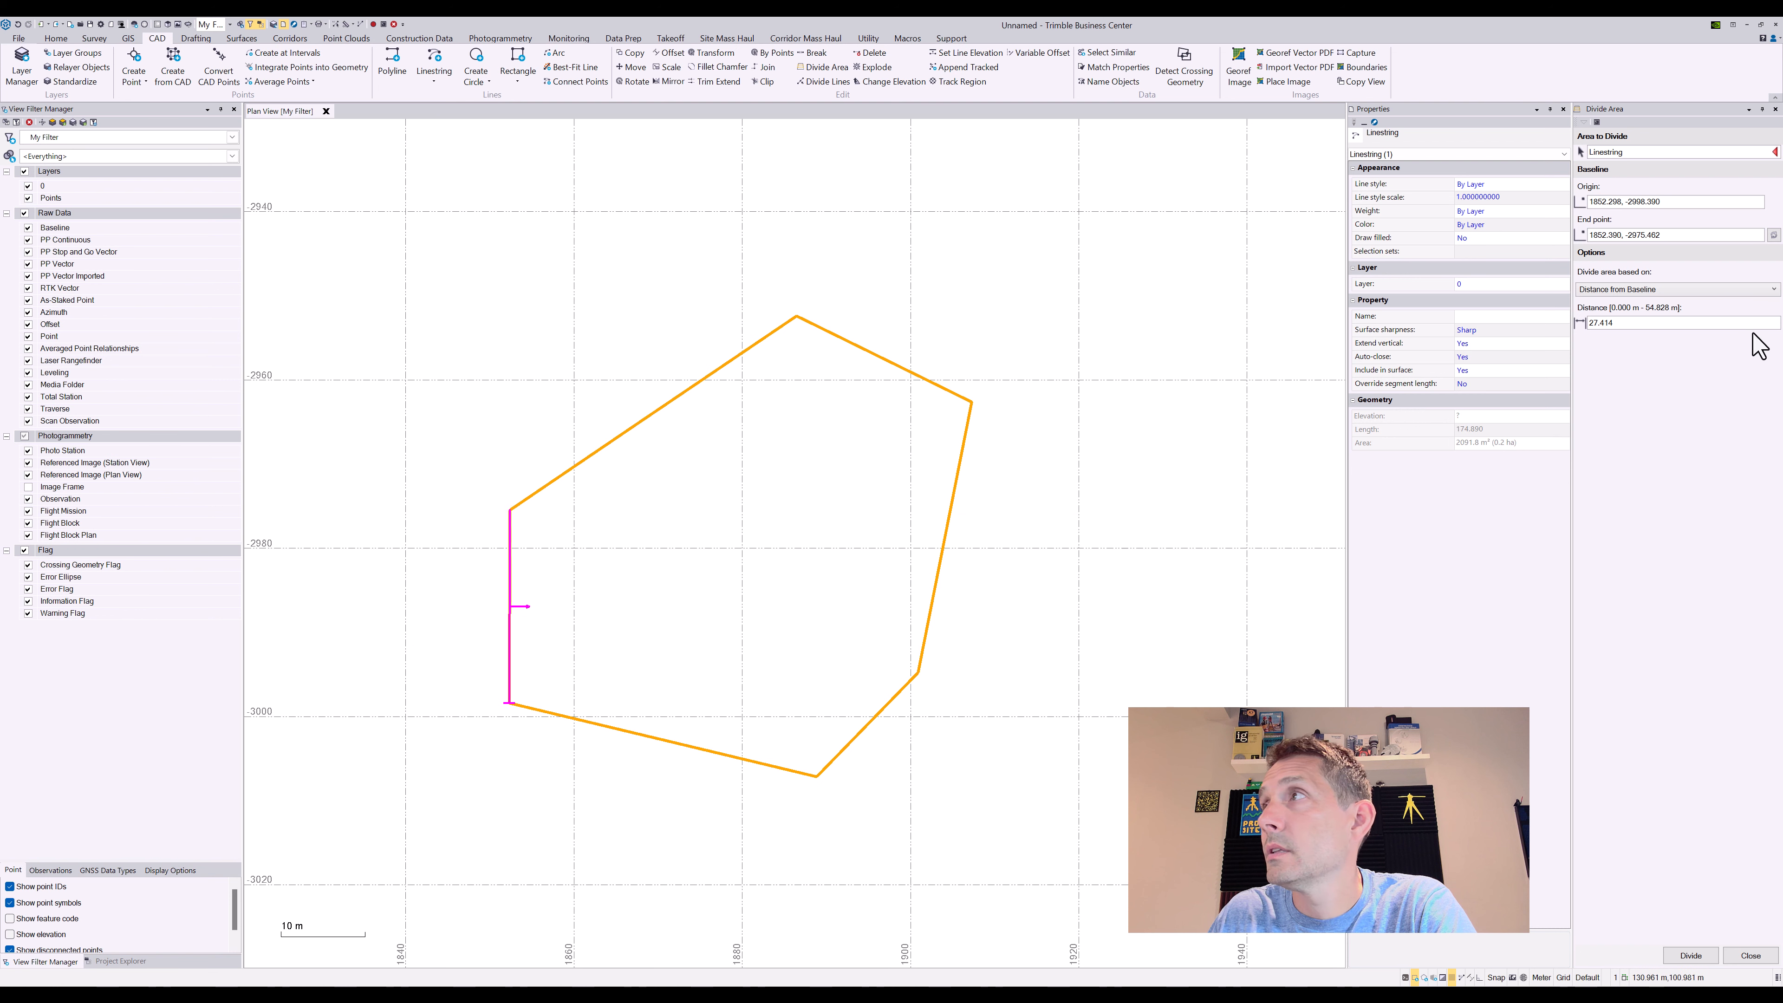
pyautogui.click(1640, 323)
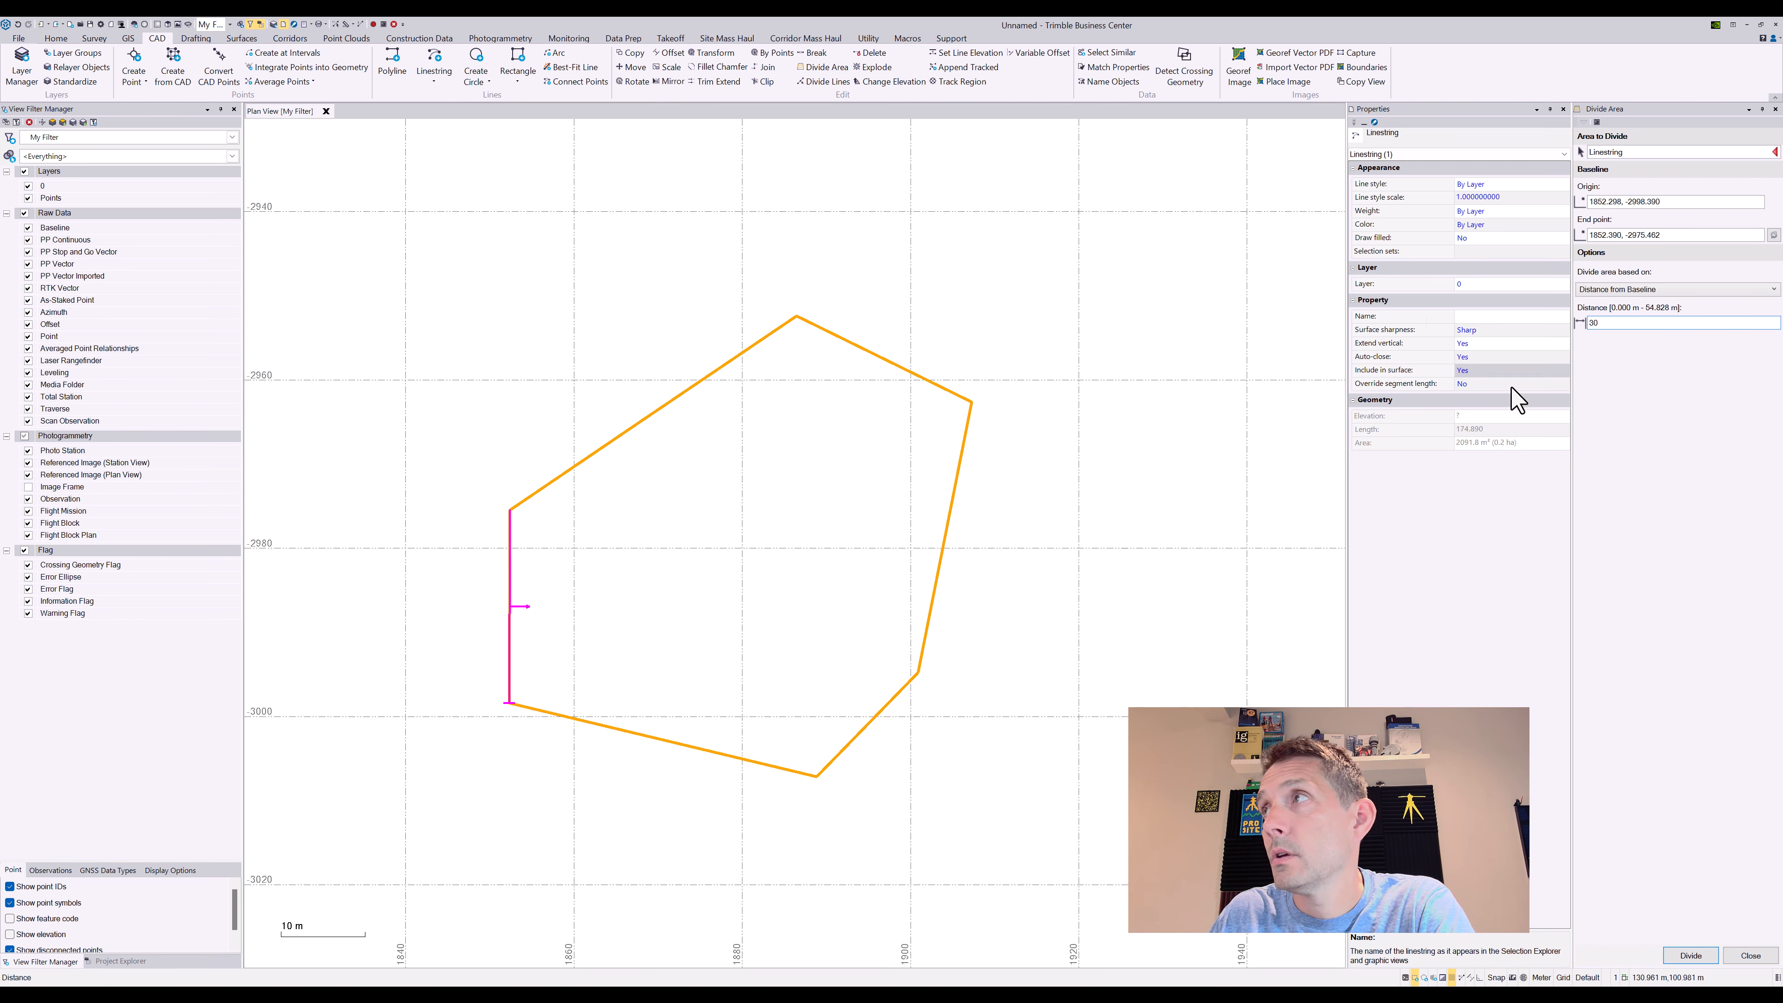
pyautogui.click(1705, 961)
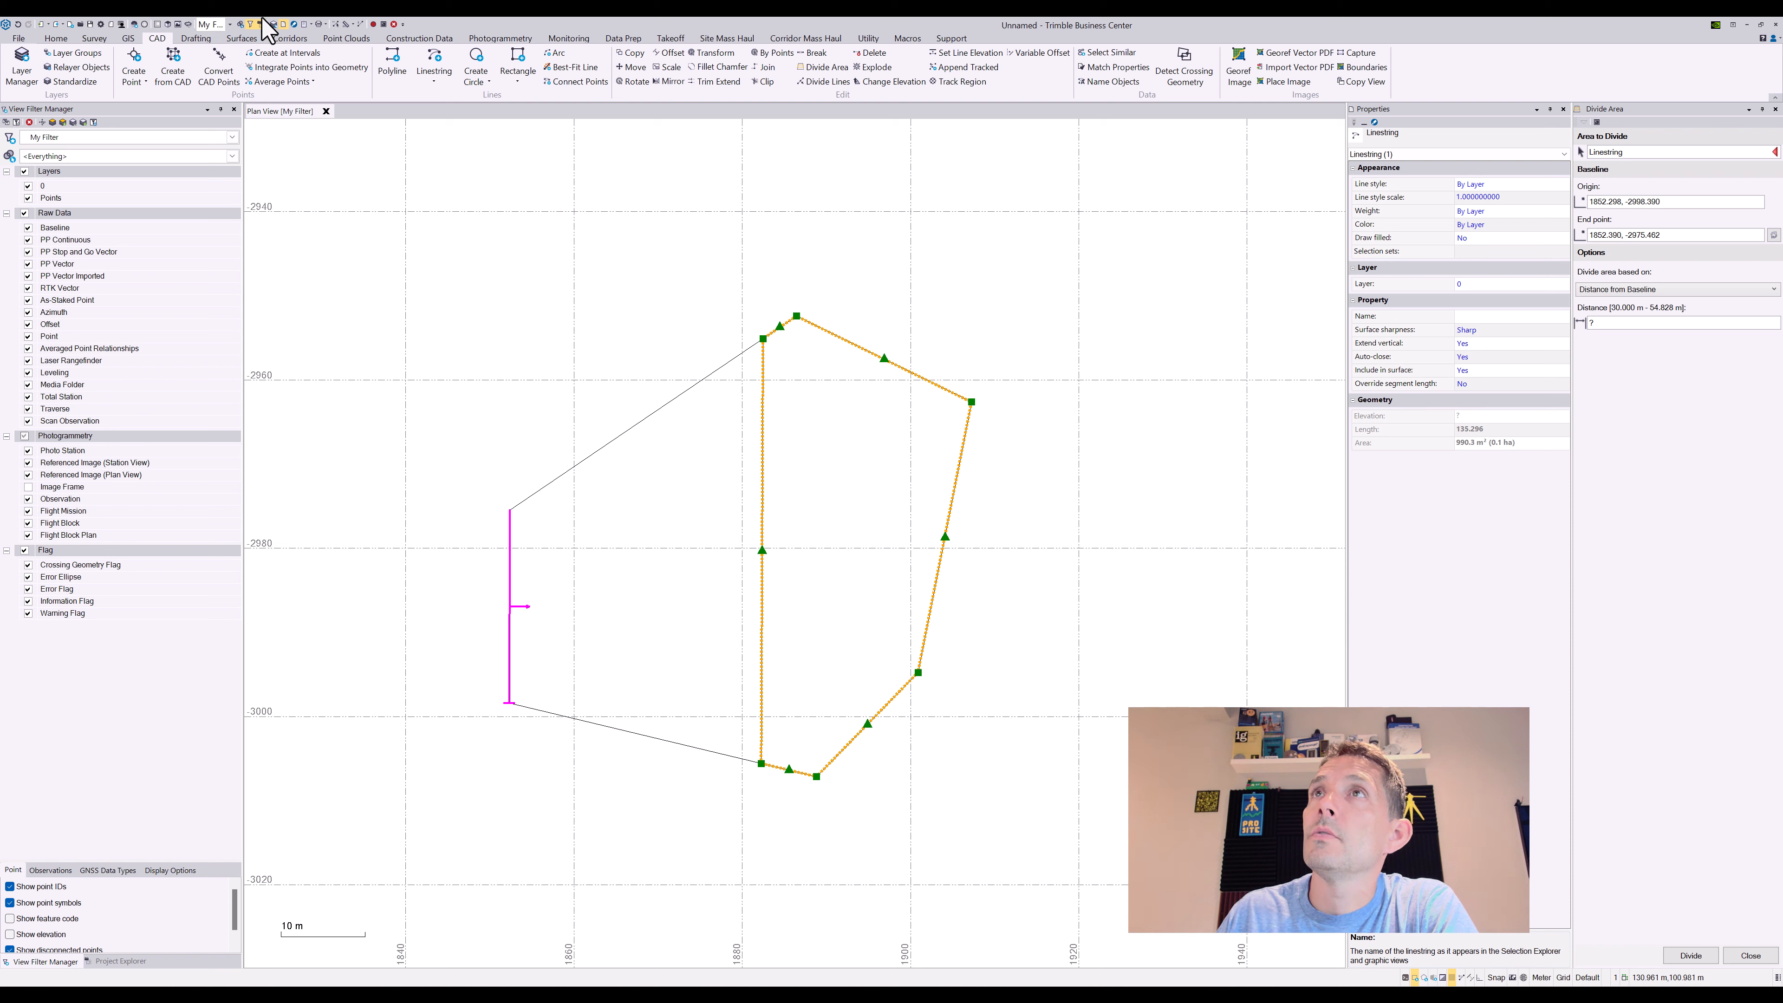
# Measure perpendicular from the baseline's bottom point to the dividing line (30.000 m), then close the panels
pyautogui.click(346, 24)
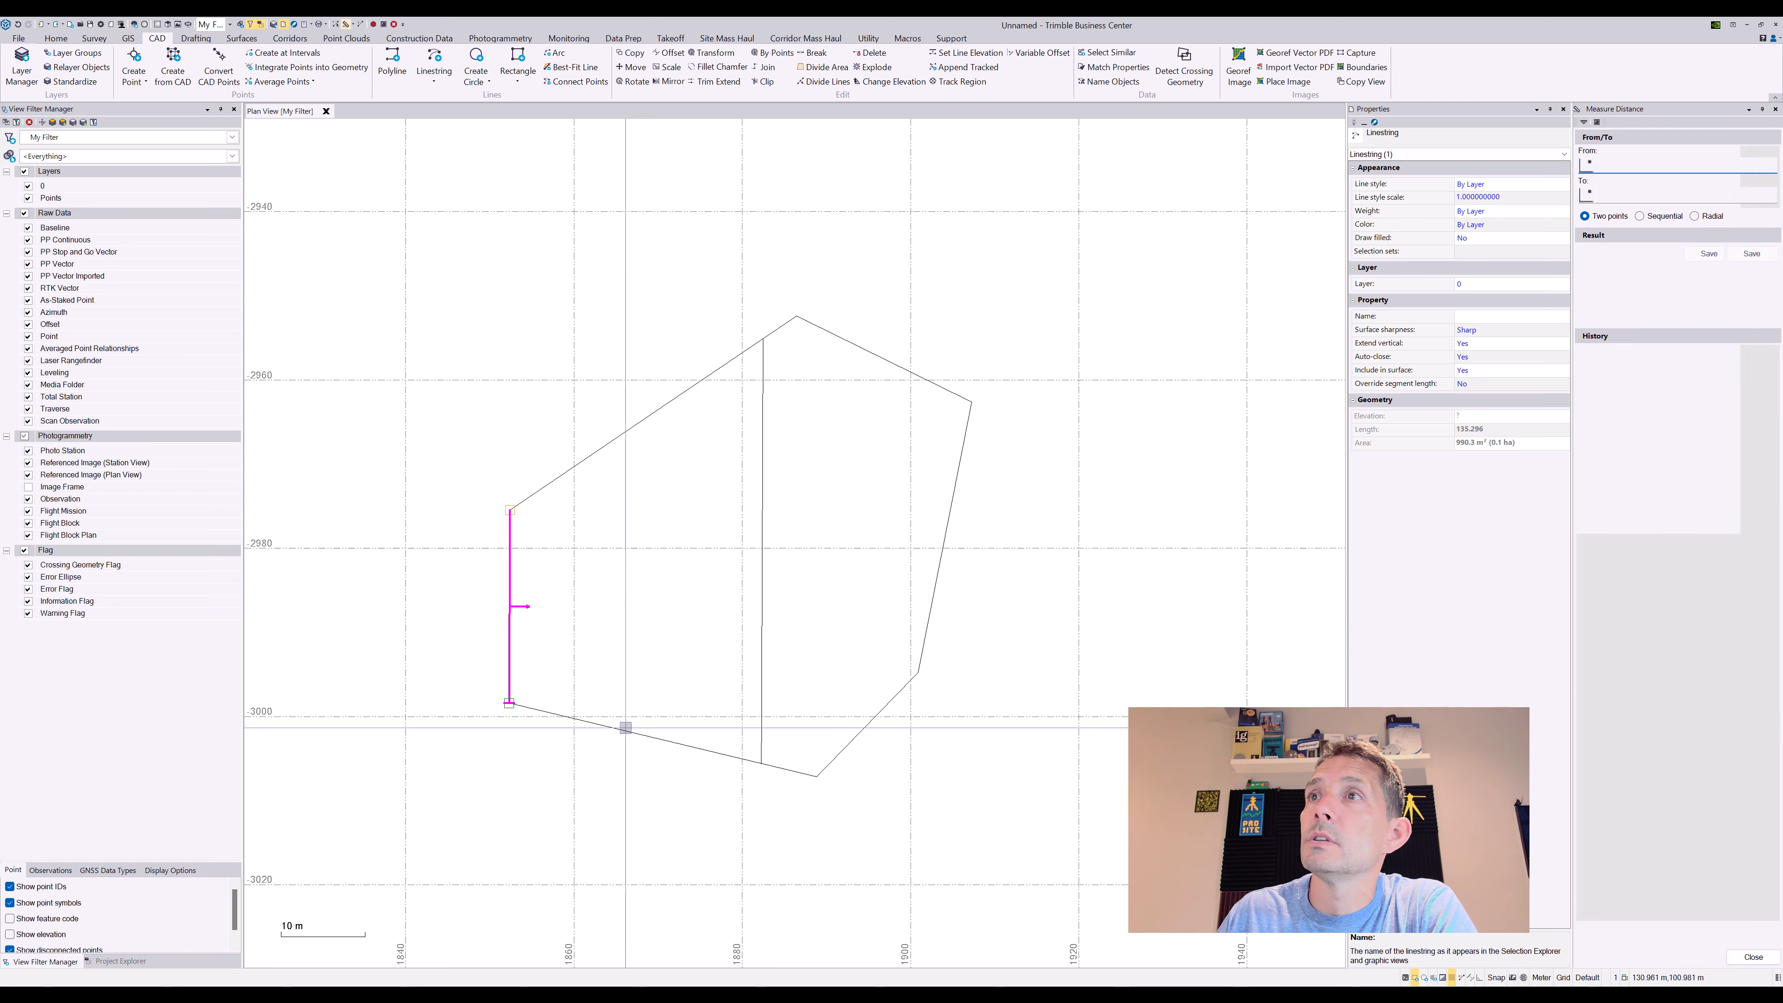
pyautogui.click(509, 702)
pyautogui.rightClick(894, 718)
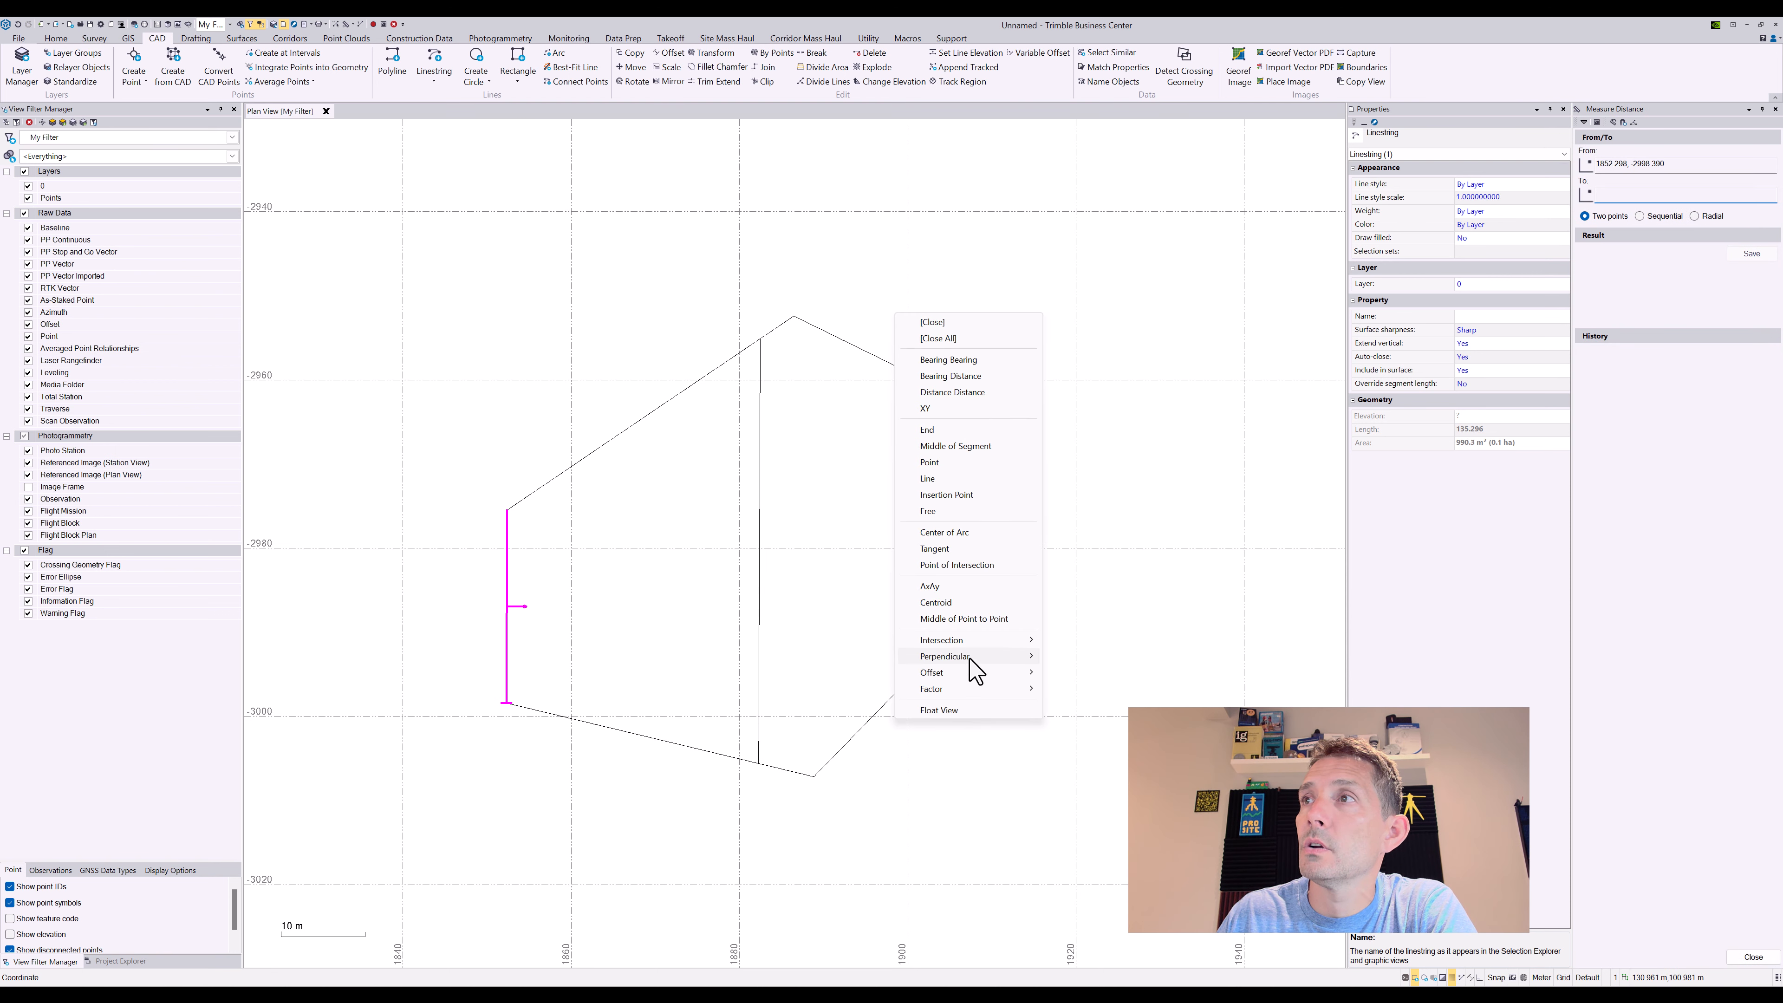
pyautogui.moveTo(1011, 656)
pyautogui.click(1098, 673)
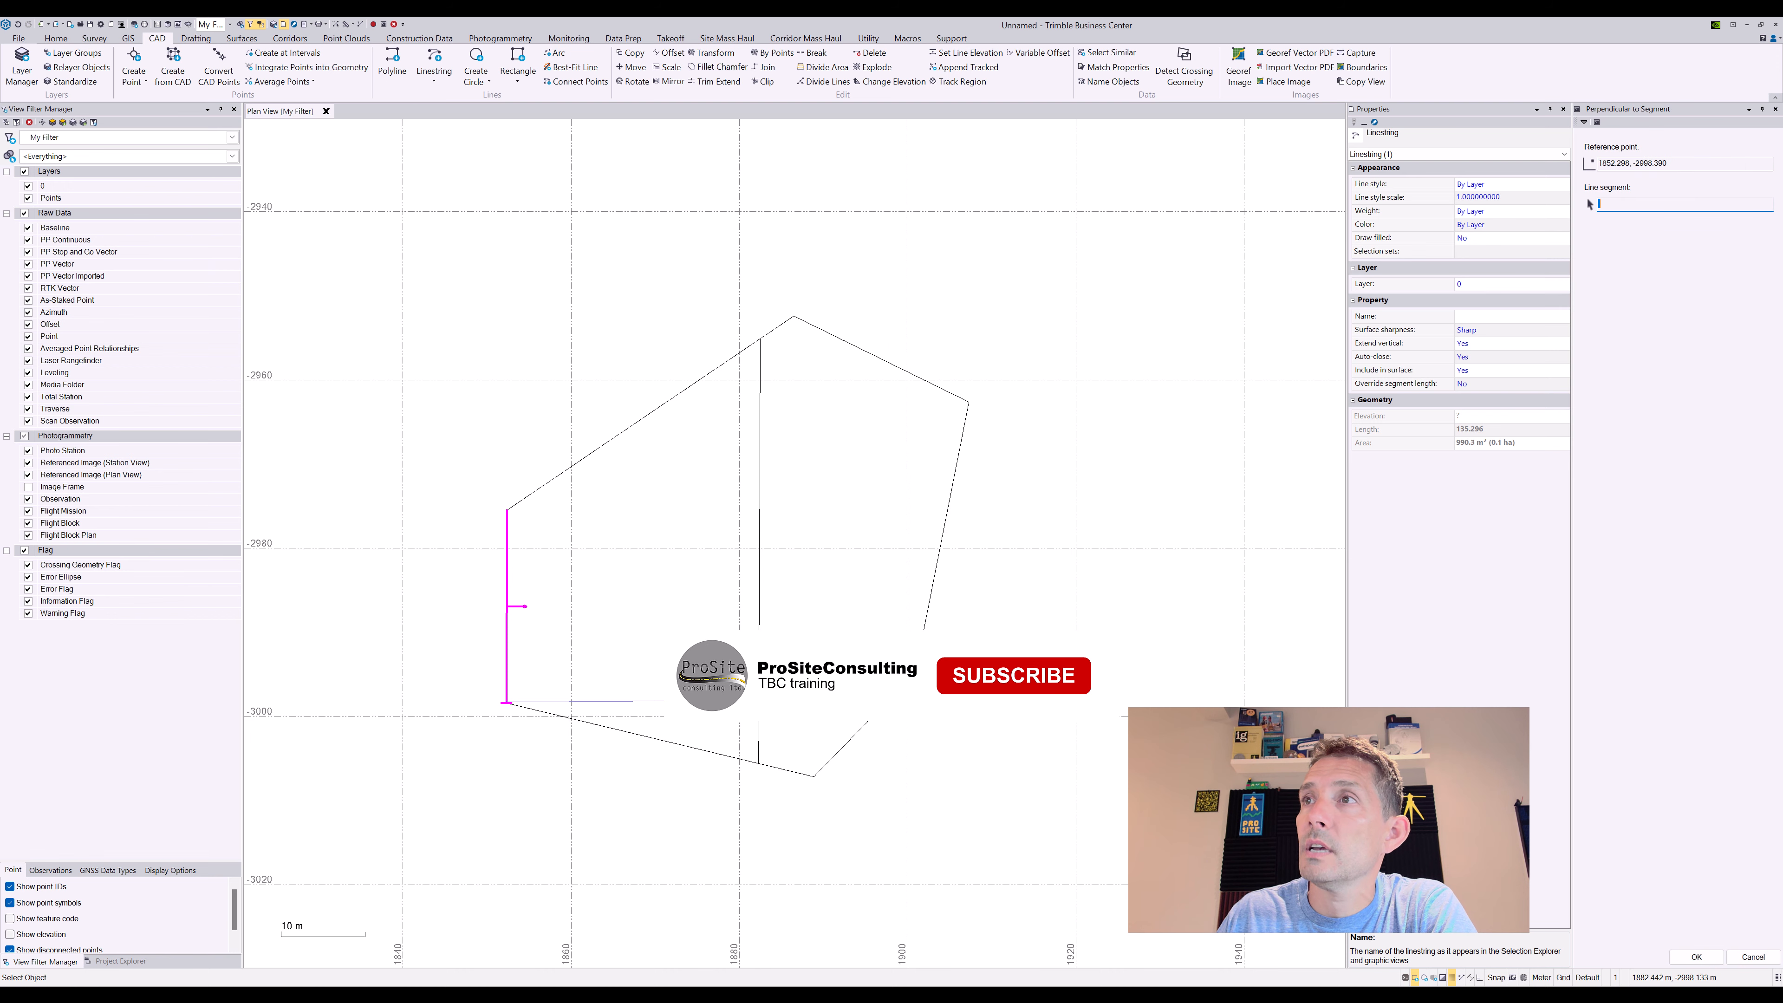
pyautogui.click(812, 731)
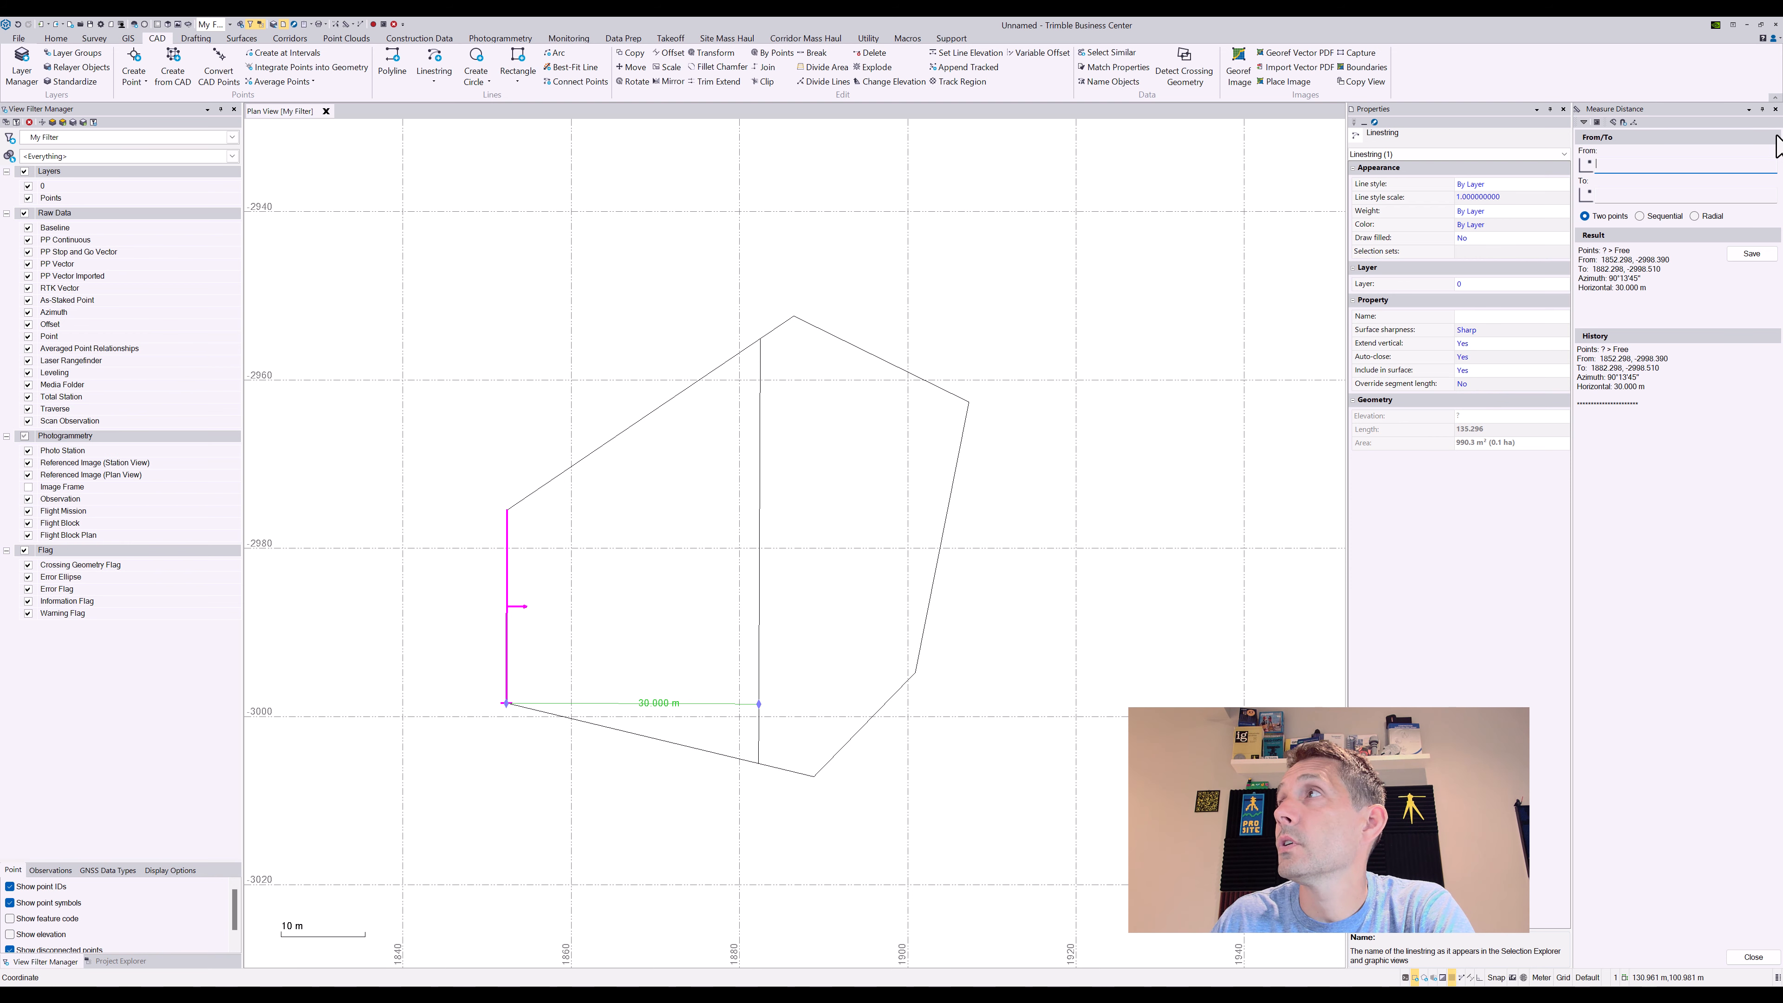
pyautogui.click(1778, 111)
pyautogui.click(1778, 111)
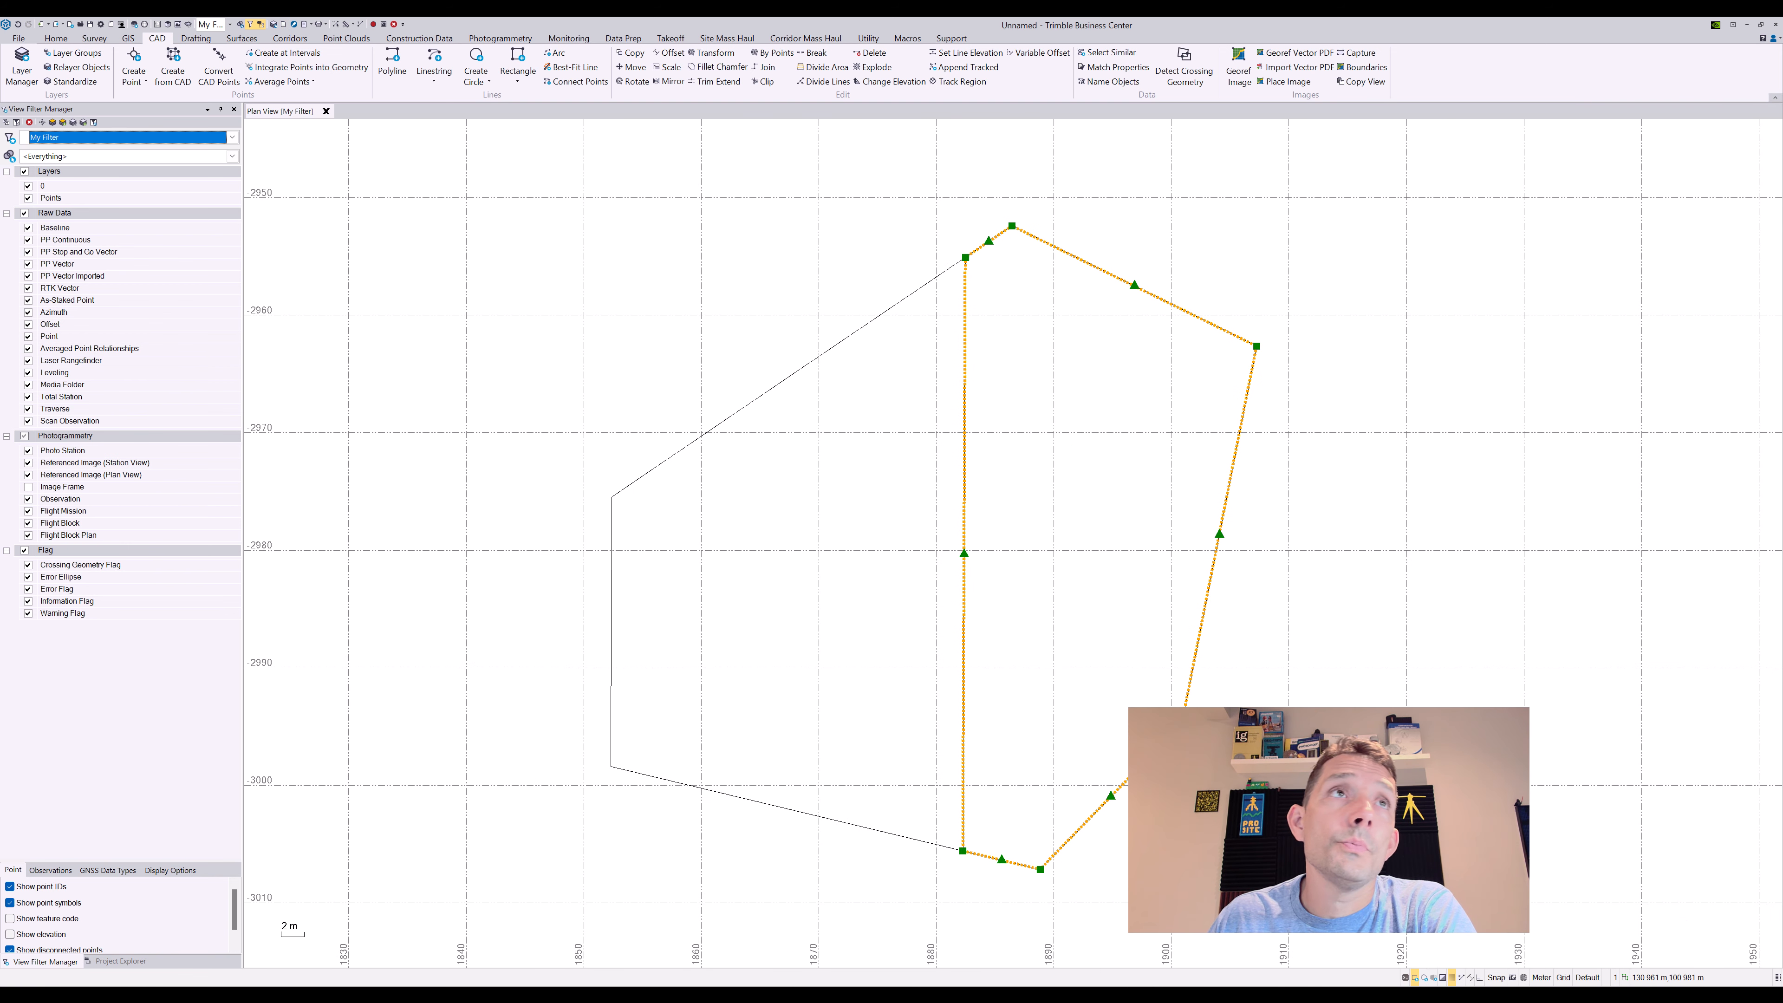